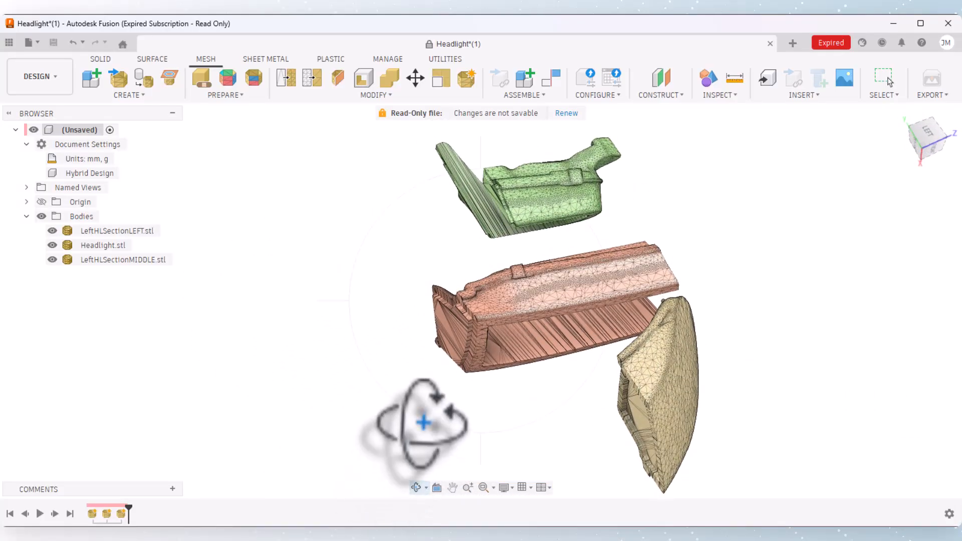
# Step: Show the origin axes and planes together with the three mesh bodies
pyautogui.rightClick(515, 428)
pyautogui.click(548, 430)
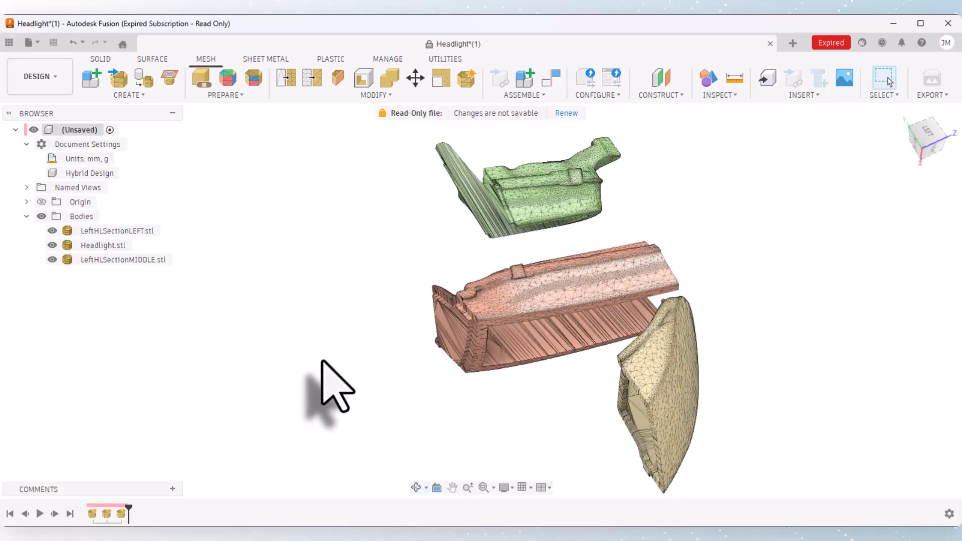
pyautogui.scroll(-1, 322, 360)
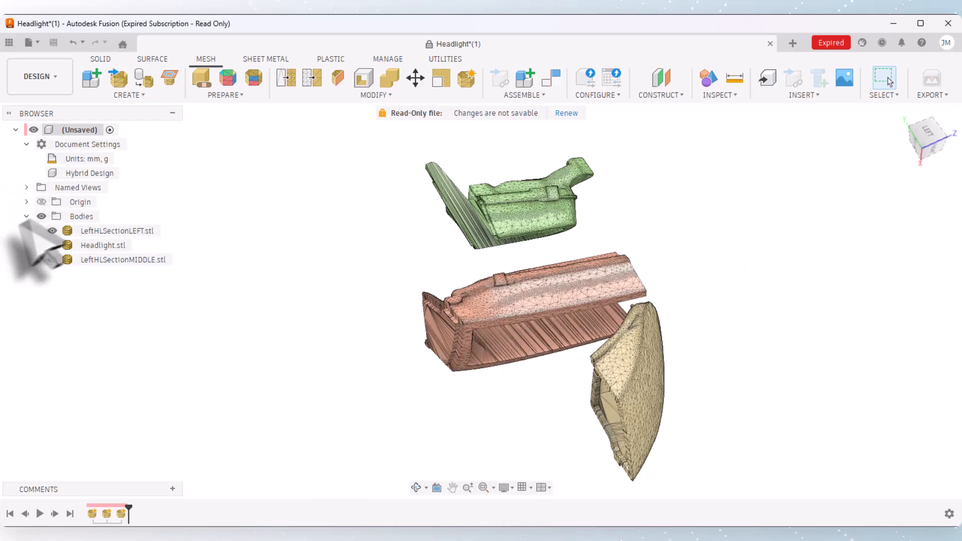
pyautogui.click(44, 202)
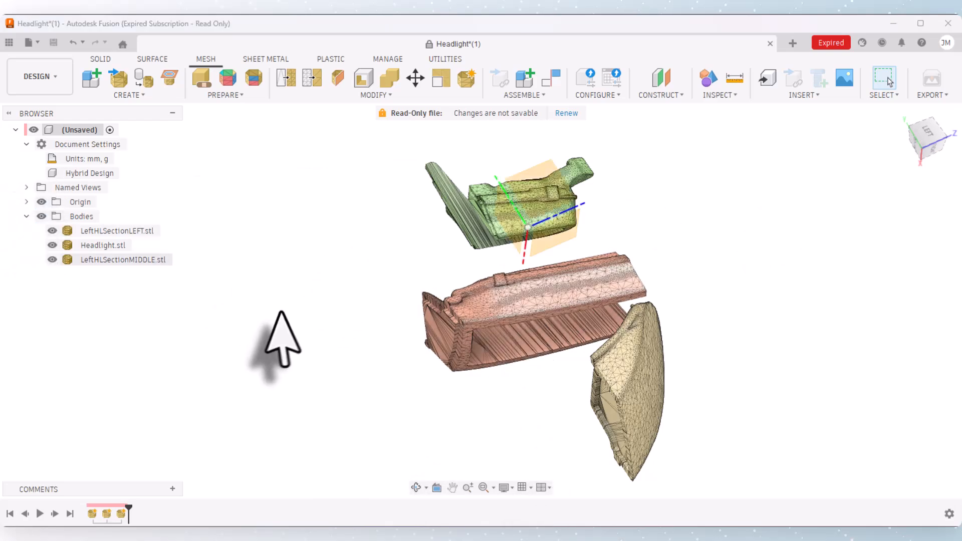
# Step: Hide the LeftHLSectionLEFT and Headlight bodies and move LeftHLSectionMIDDLE about -427 mm in X and -1.5 mm in Z towards the origin
pyautogui.click(420, 490)
pyautogui.moveTo(429, 408); pyautogui.dragTo(427, 461)
pyautogui.rightClick(389, 405)
pyautogui.click(430, 404)
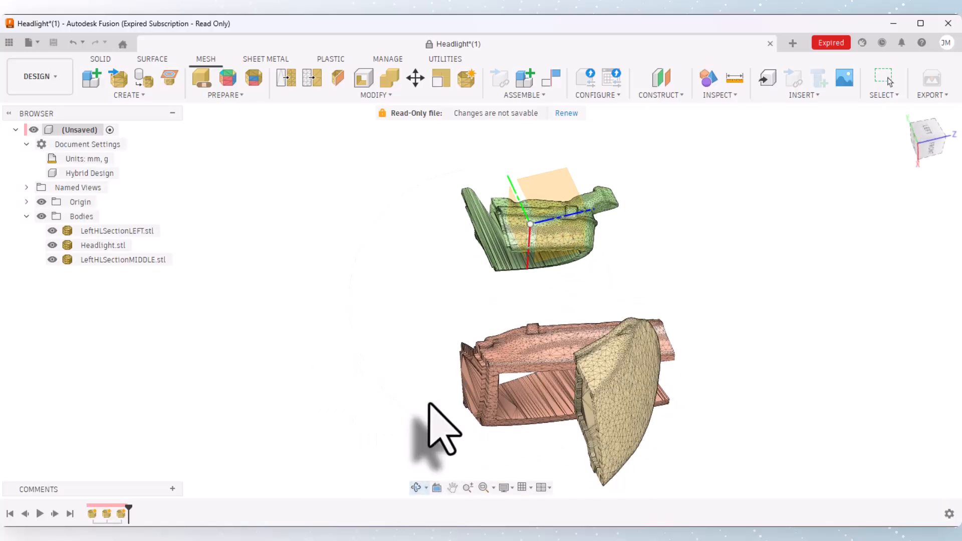
pyautogui.click(931, 148)
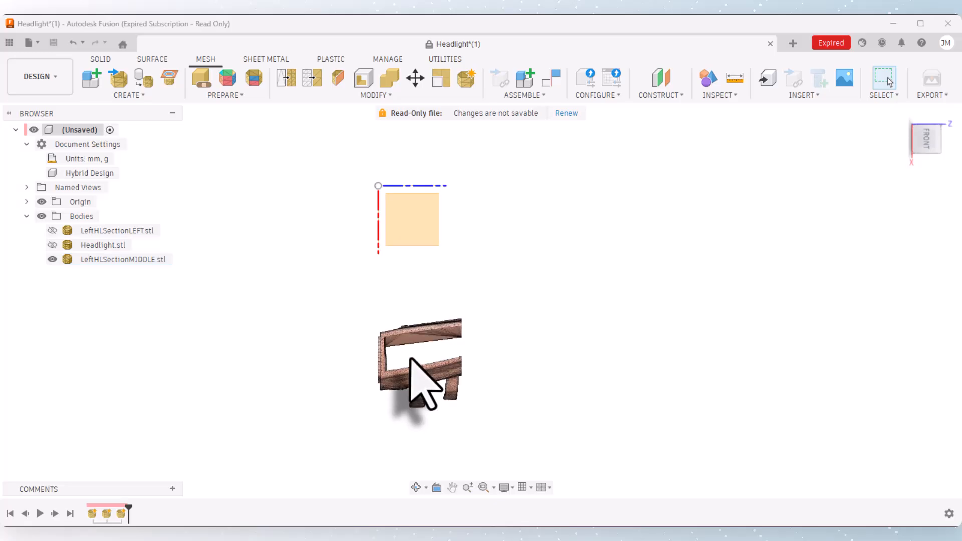
pyautogui.click(416, 76)
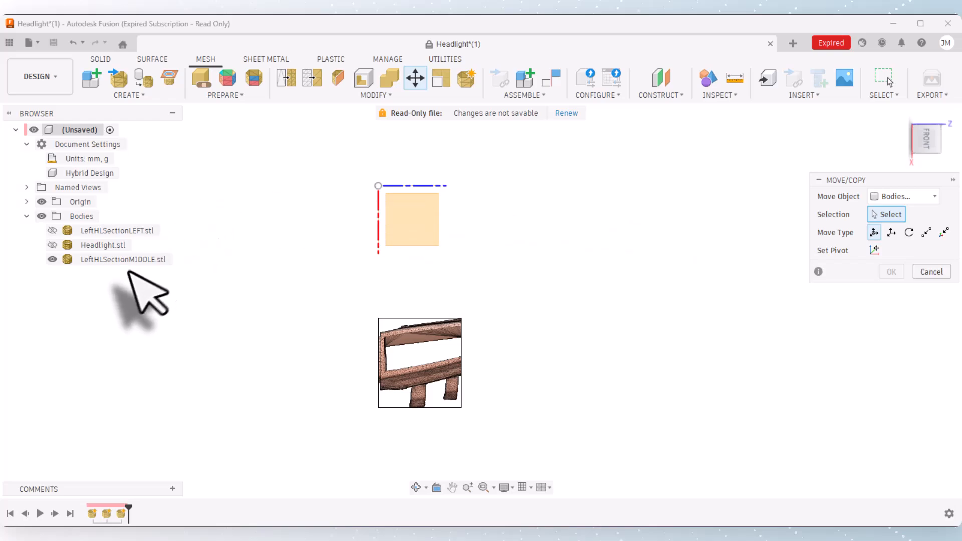
pyautogui.click(111, 264)
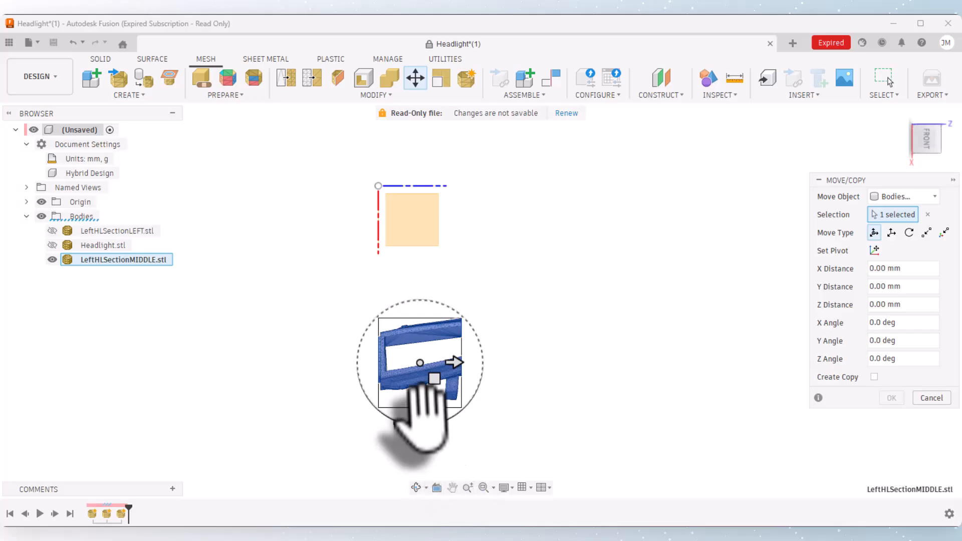
pyautogui.moveTo(432, 372); pyautogui.dragTo(433, 217)
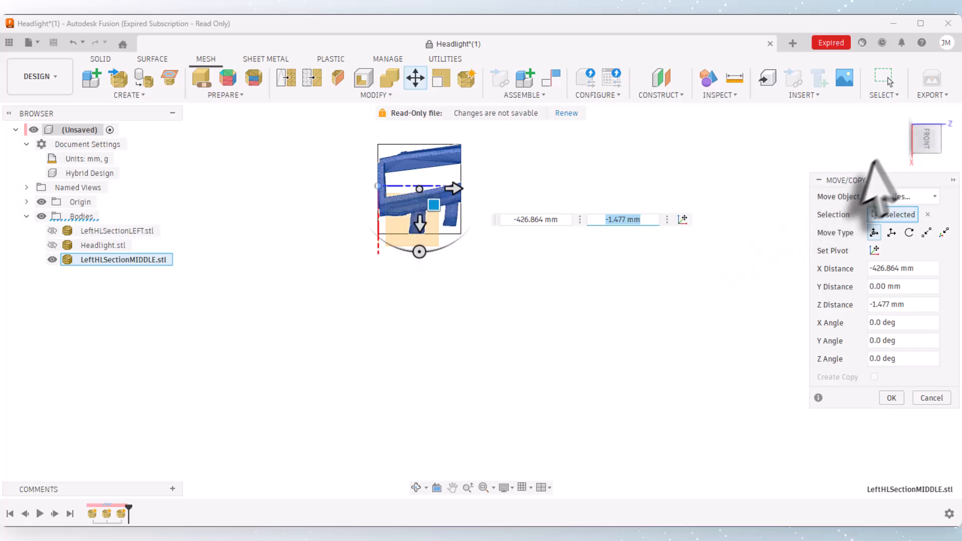
# Step: Viewed from below, shift the middle mesh body along Y over the origin and adjust it in X by about 4.6 mm and -15.9 mm
pyautogui.click(908, 138)
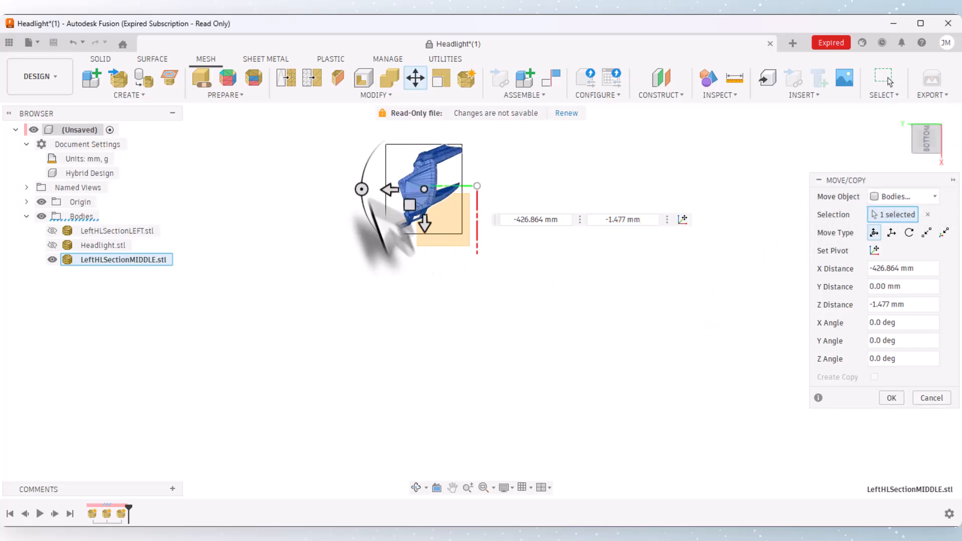
pyautogui.scroll(5, 381, 156)
pyautogui.scroll(2, 425, 198)
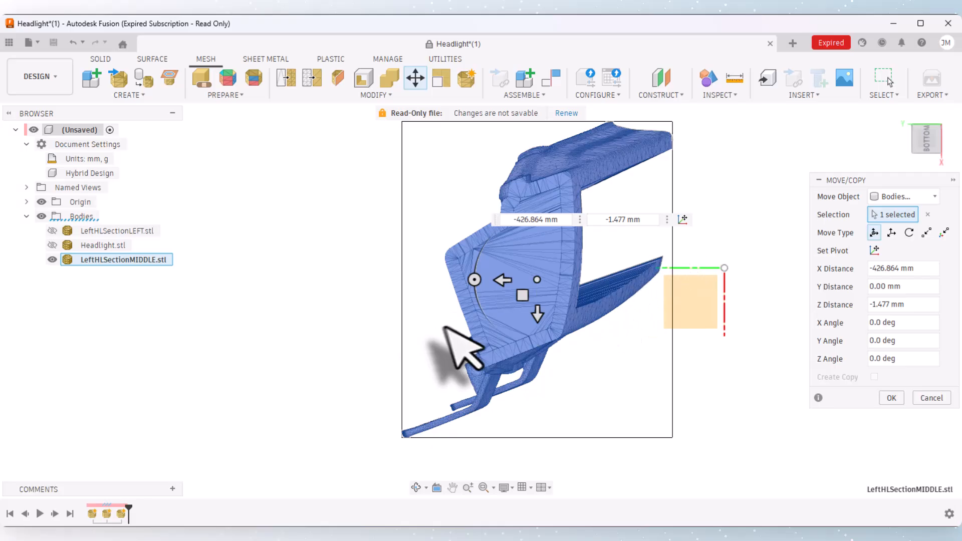
pyautogui.moveTo(534, 311)
pyautogui.mouseDown()
pyautogui.moveTo(528, 334)
pyautogui.moveTo(516, 287)
pyautogui.moveTo(544, 294)
pyautogui.mouseUp()
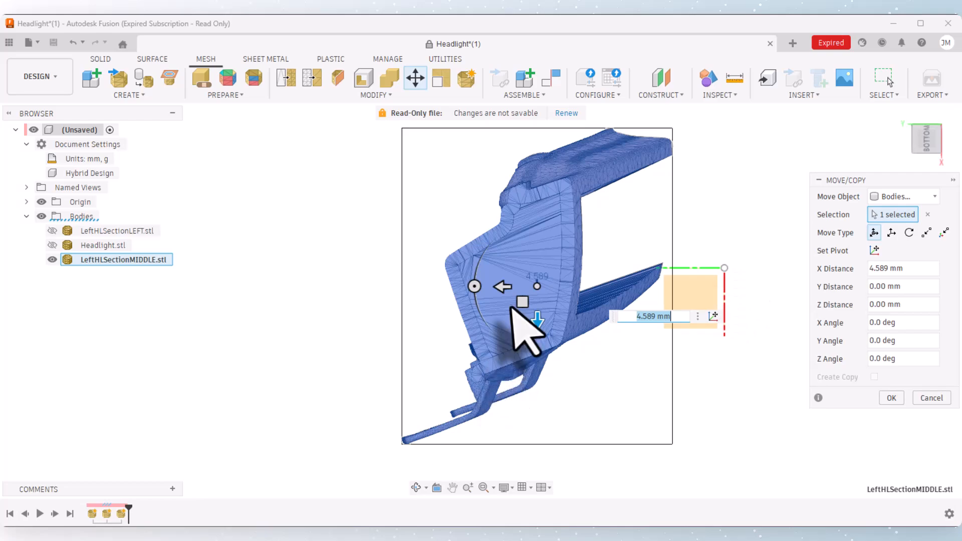
pyautogui.moveTo(508, 286); pyautogui.dragTo(720, 283)
pyautogui.moveTo(750, 321); pyautogui.dragTo(750, 302)
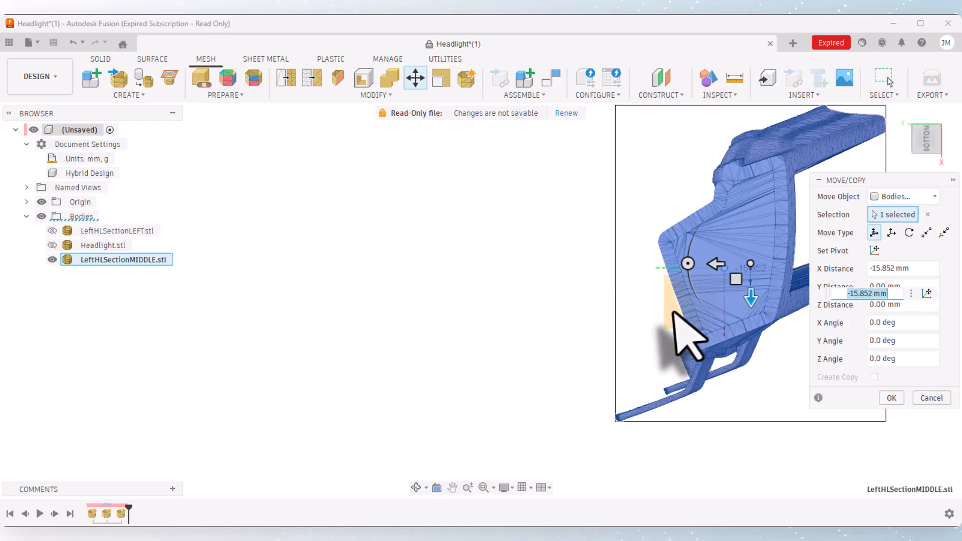
# Step: Centre the middle mesh body on the origin by moving it about -104 mm in Z and 18 mm in Y, and apply the move
pyautogui.click(945, 139)
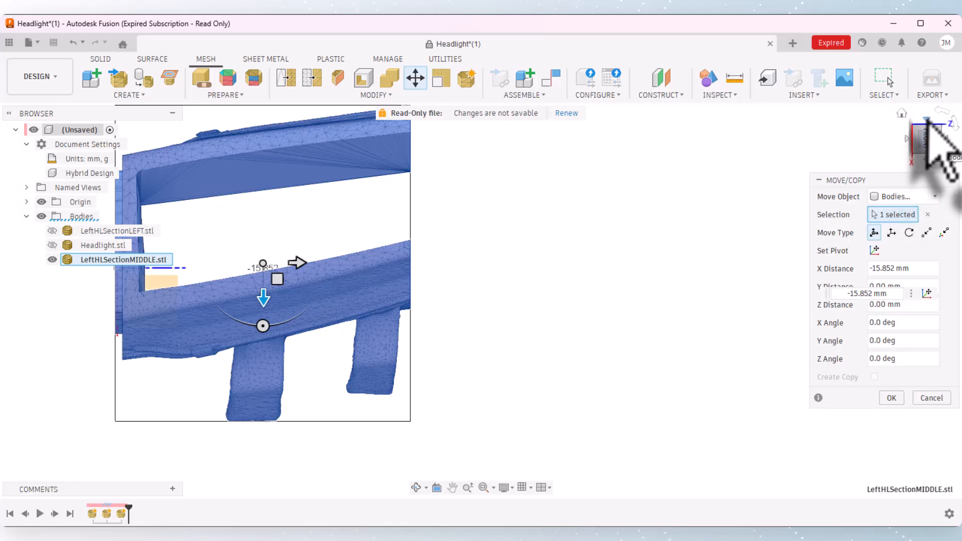
pyautogui.click(927, 120)
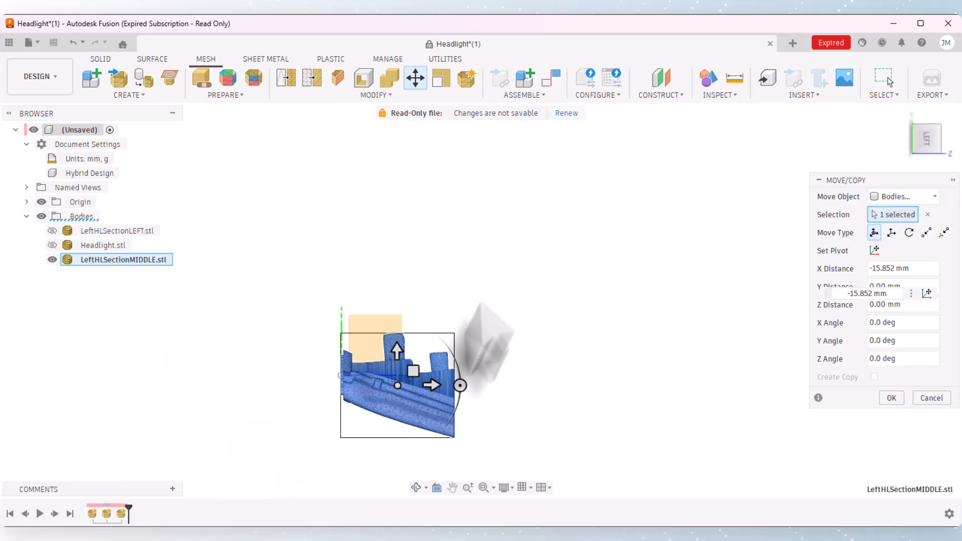
pyautogui.scroll(3, 382, 391)
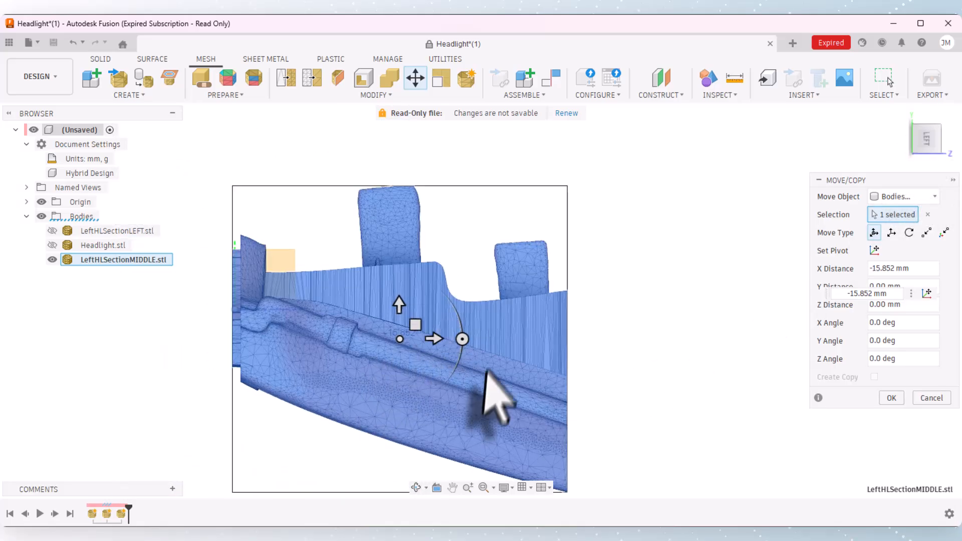
pyautogui.scroll(-3, 481, 345)
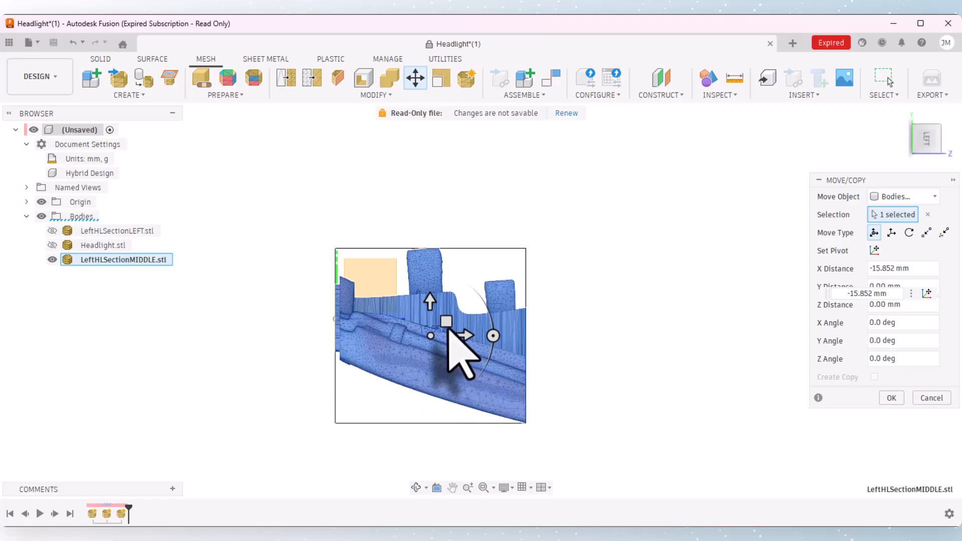
pyautogui.moveTo(466, 334); pyautogui.dragTo(368, 346)
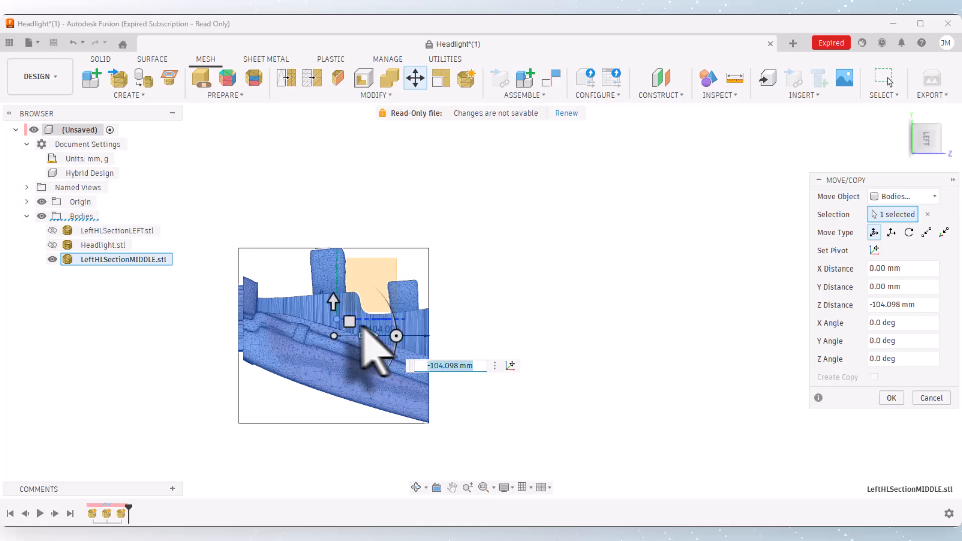
pyautogui.moveTo(333, 305); pyautogui.dragTo(331, 289)
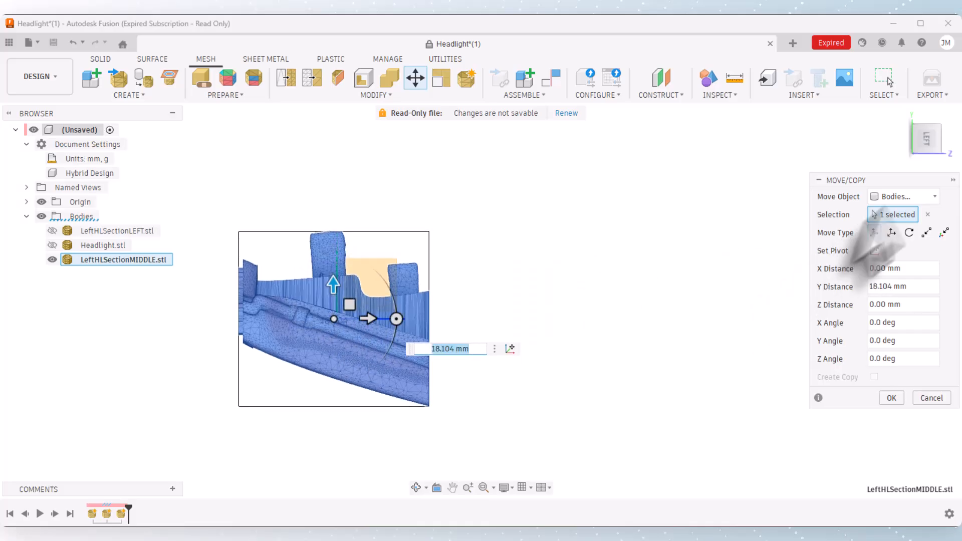
pyautogui.click(924, 156)
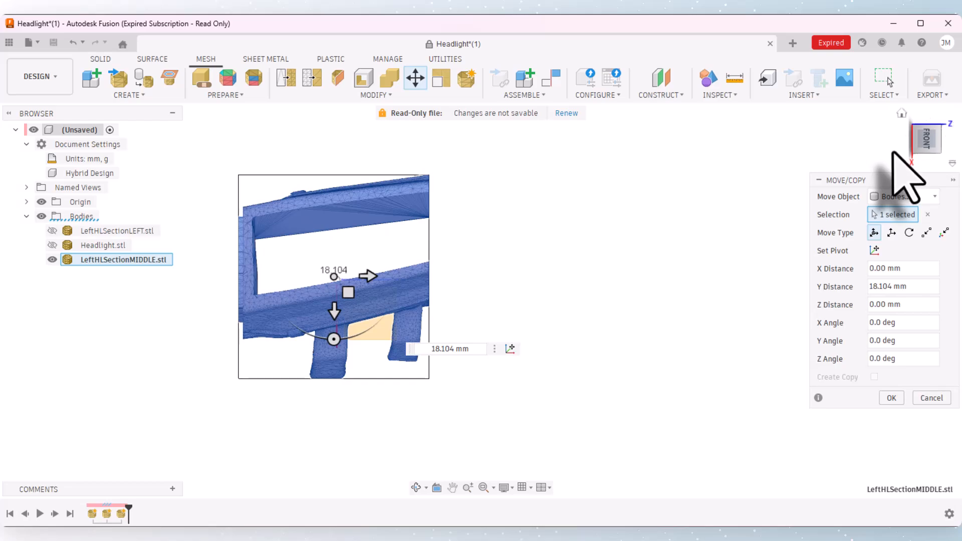
pyautogui.click(924, 158)
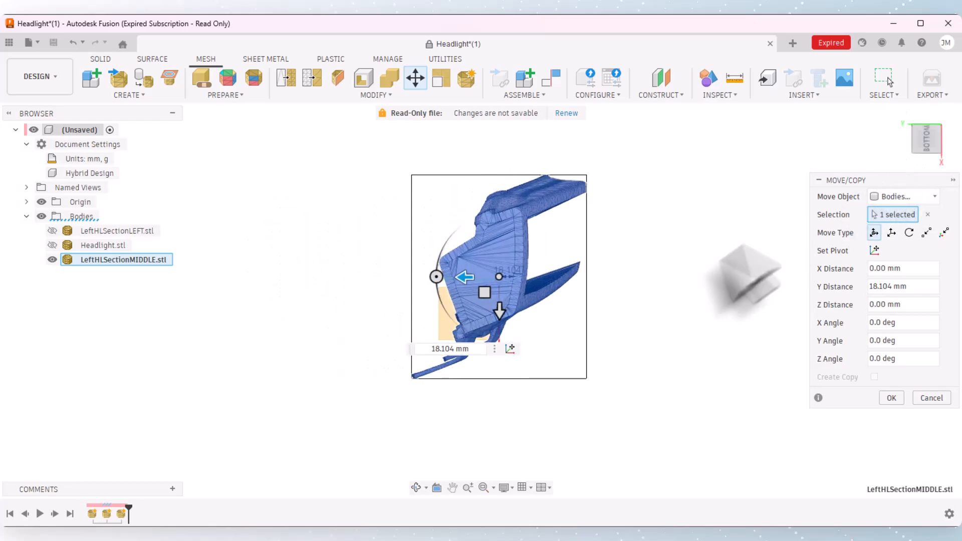
pyautogui.click(891, 397)
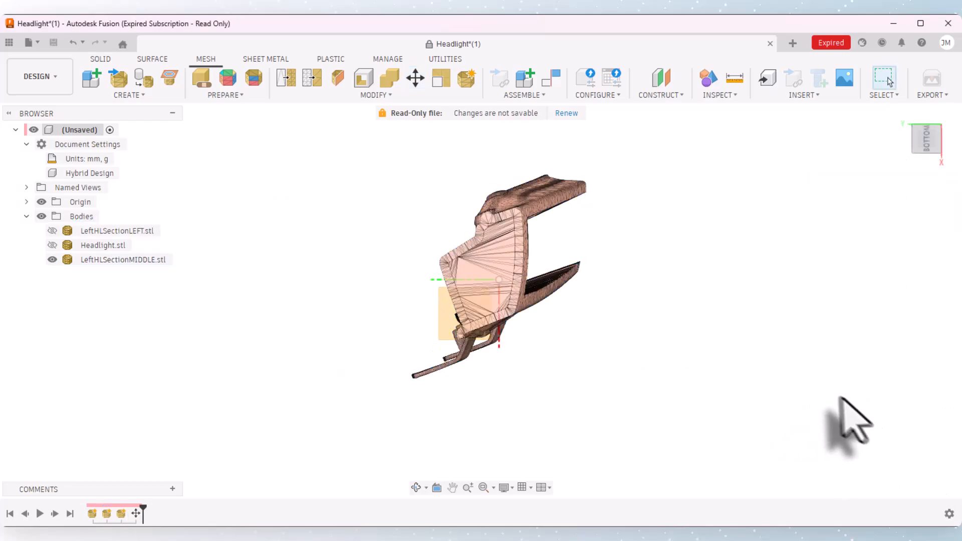
# Step: Show the LeftHLSectionLEFT mesh body alongside the repositioned middle section
pyautogui.click(417, 489)
pyautogui.moveTo(455, 436); pyautogui.dragTo(402, 481)
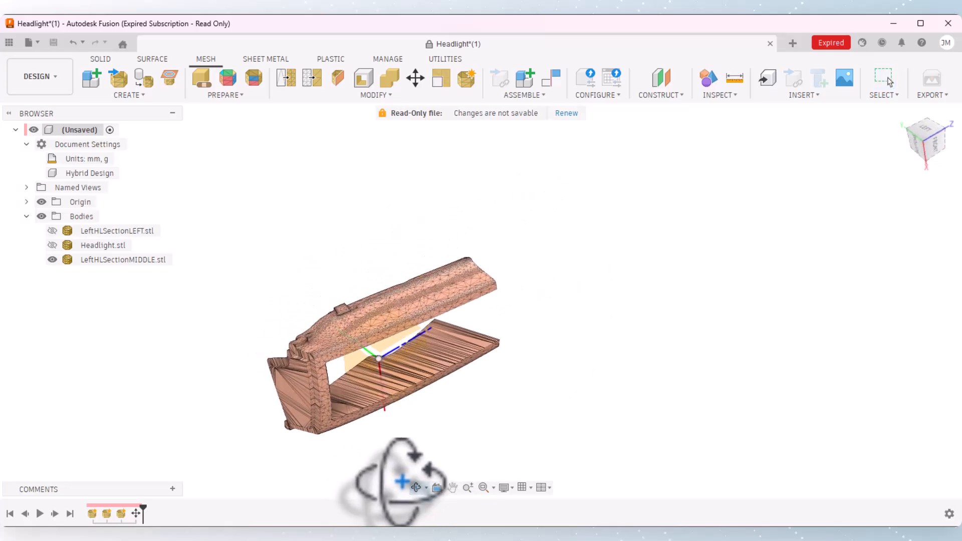
pyautogui.rightClick(414, 472)
pyautogui.click(457, 471)
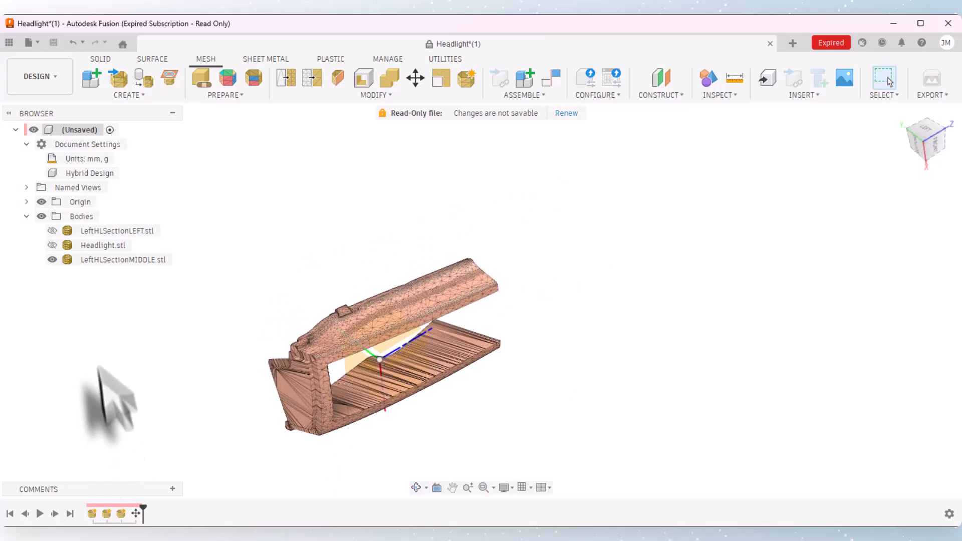
pyautogui.click(52, 231)
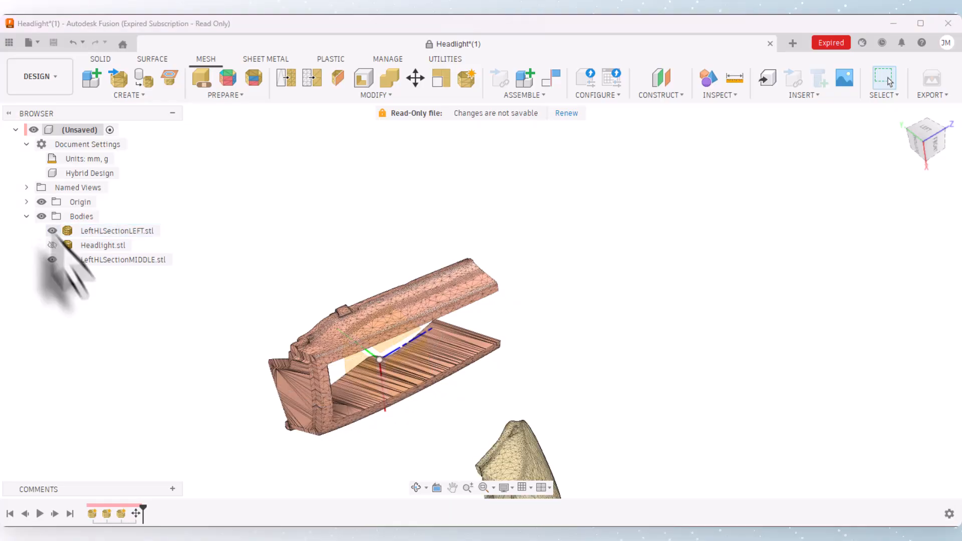
pyautogui.scroll(-3, 537, 311)
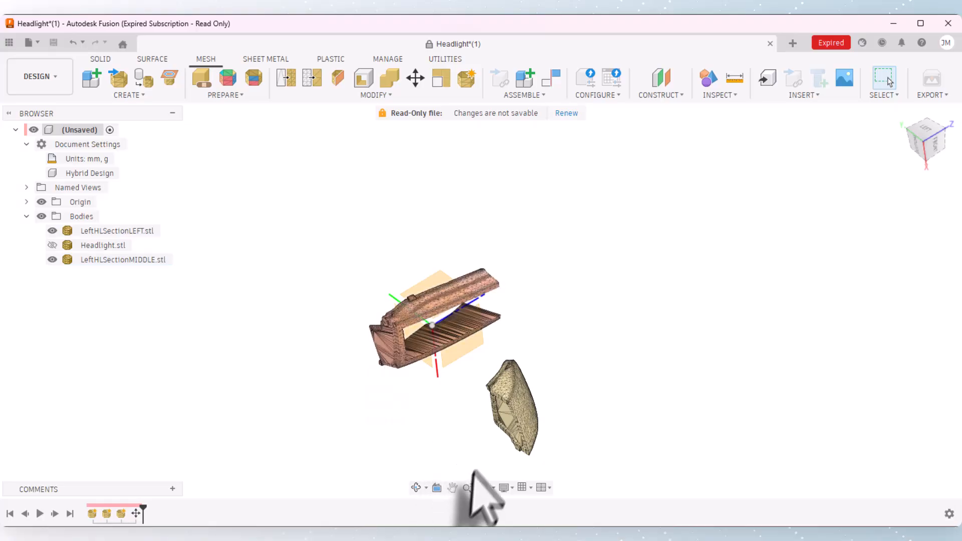
# Step: Rotate LeftHLSectionLEFT 180 degrees around X and move it beside the middle section, about -178 mm in Y and 241 mm in Z
pyautogui.click(928, 145)
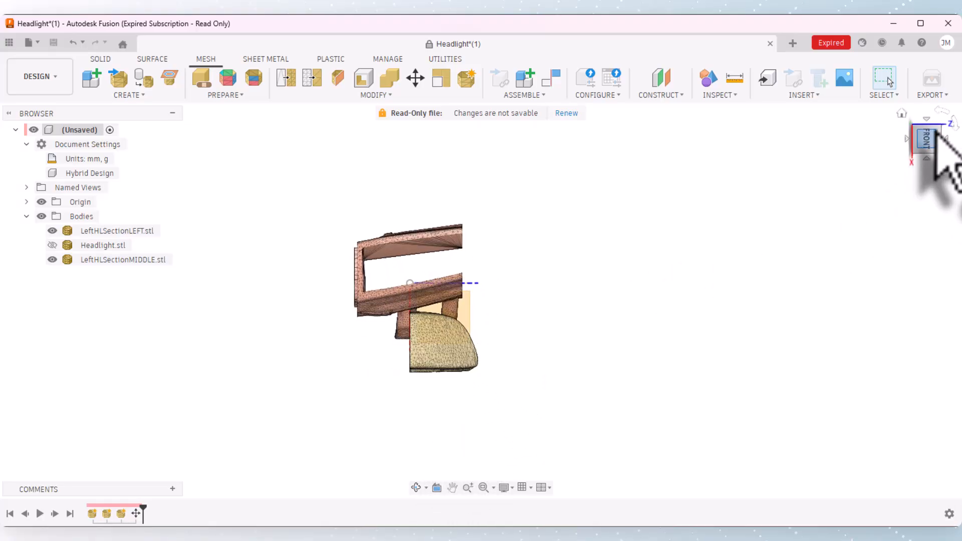
pyautogui.click(926, 116)
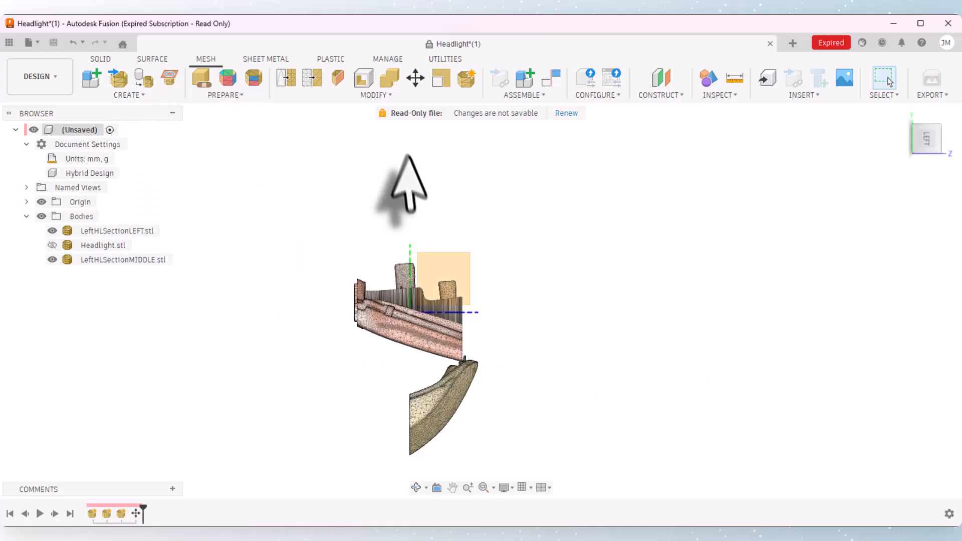
pyautogui.click(411, 77)
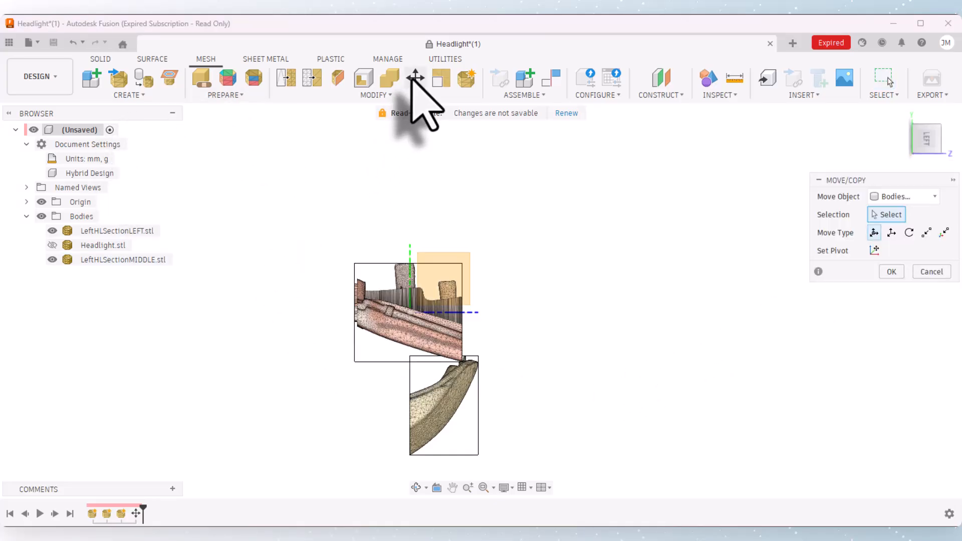
pyautogui.click(103, 259)
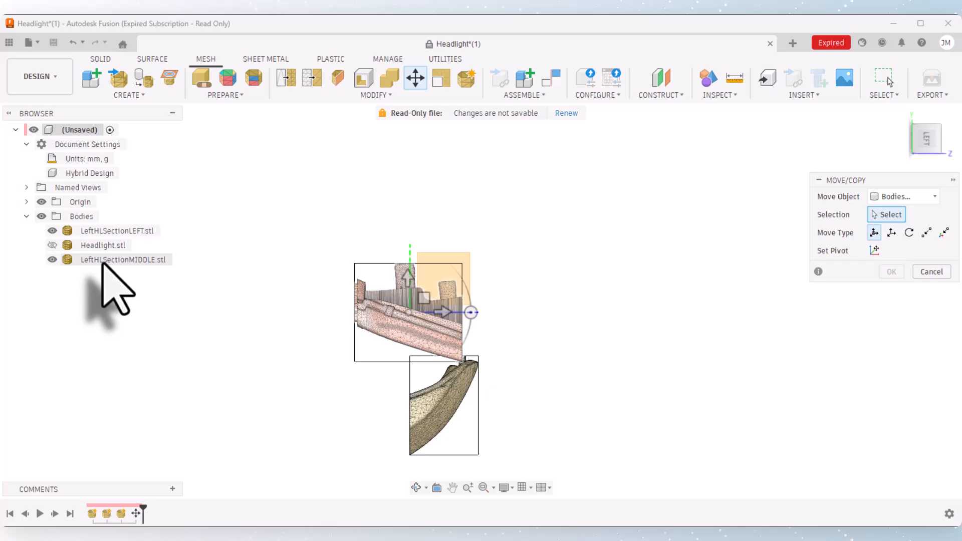
pyautogui.click(452, 442)
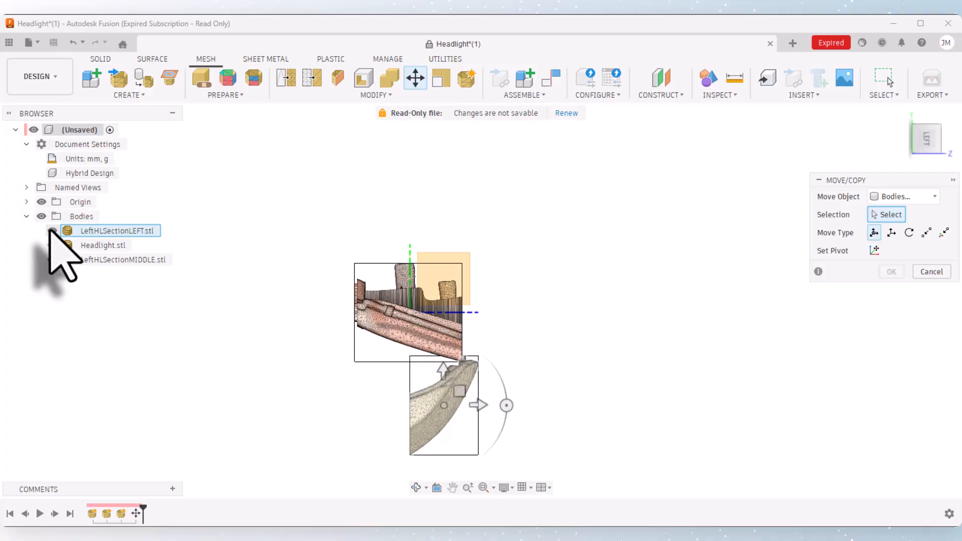
pyautogui.click(96, 232)
pyautogui.moveTo(506, 404); pyautogui.dragTo(342, 412)
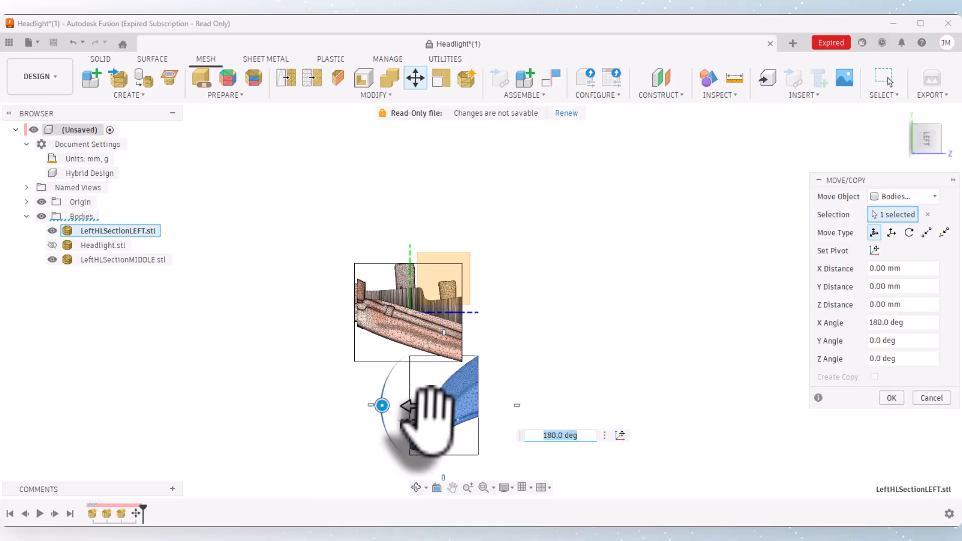
pyautogui.moveTo(428, 417); pyautogui.dragTo(303, 334)
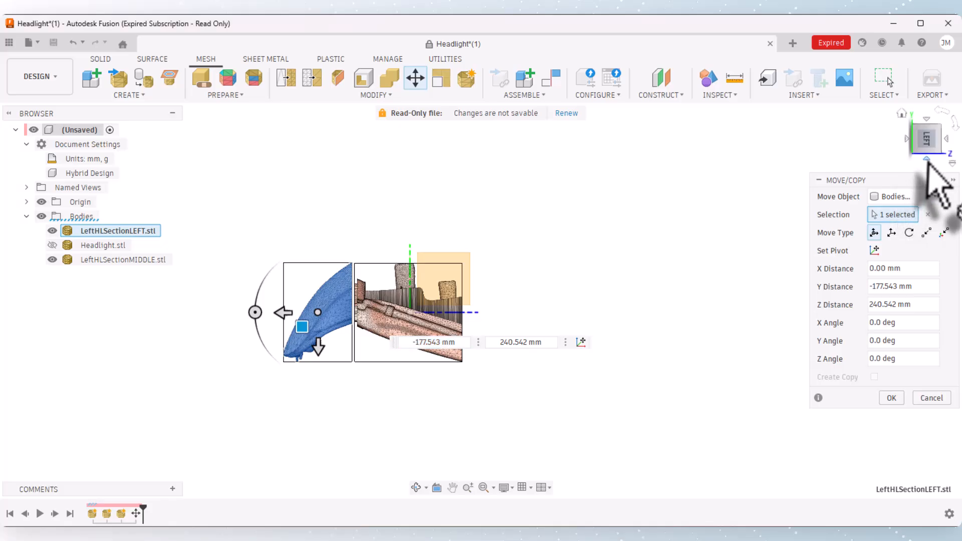
# Step: Viewed from below, rotate LeftHLSectionLEFT 180 degrees around Z
pyautogui.click(926, 161)
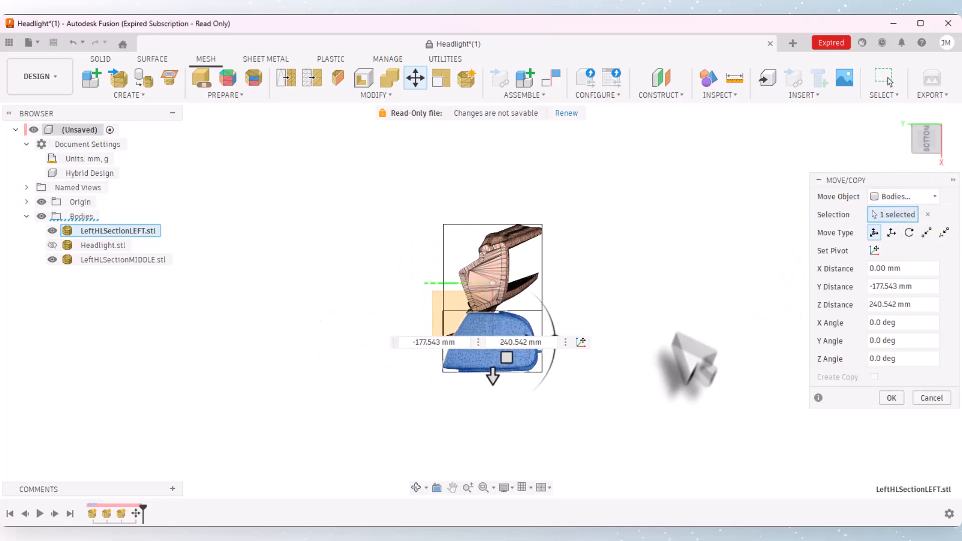
pyautogui.scroll(3, 551, 345)
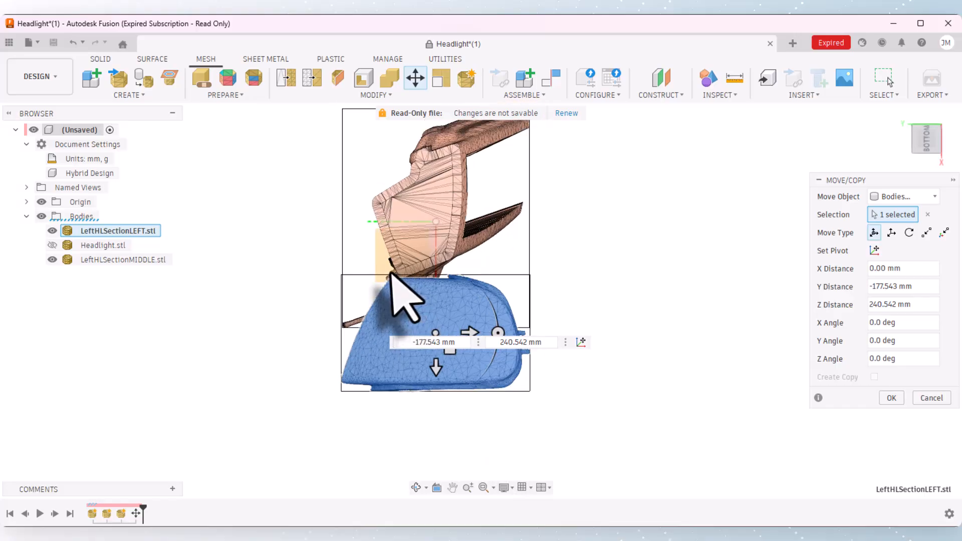
pyautogui.scroll(-3, 403, 278)
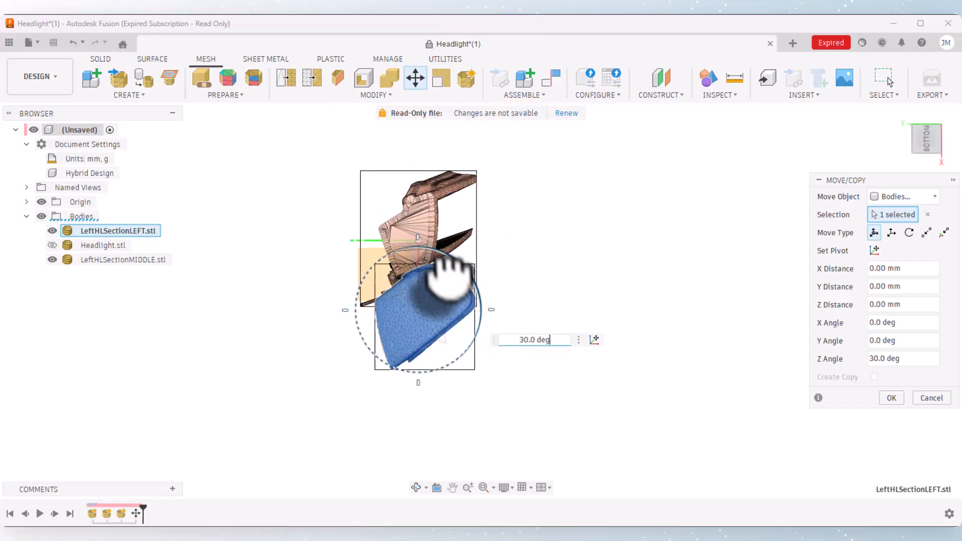
pyautogui.moveTo(449, 277); pyautogui.dragTo(320, 308)
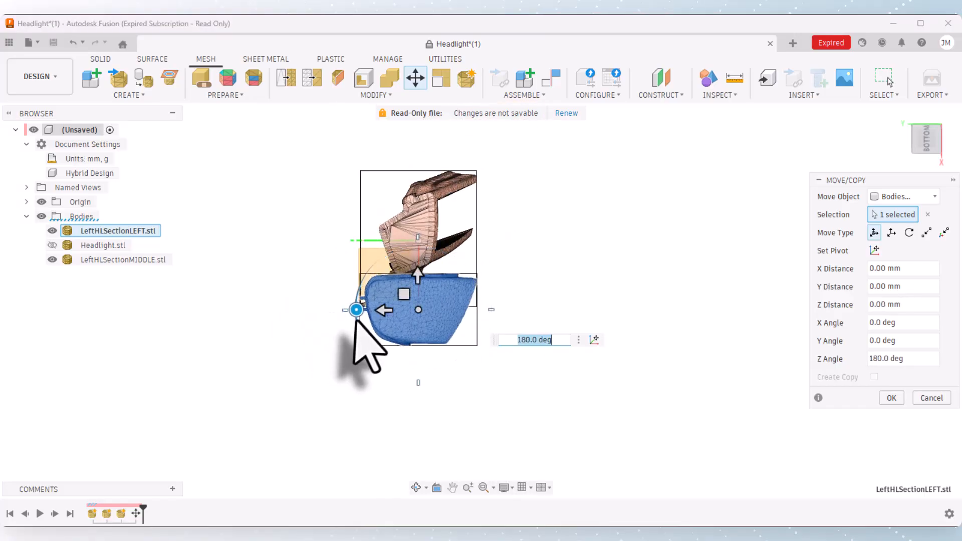
pyautogui.scroll(4, 455, 301)
pyautogui.scroll(-2, 458, 318)
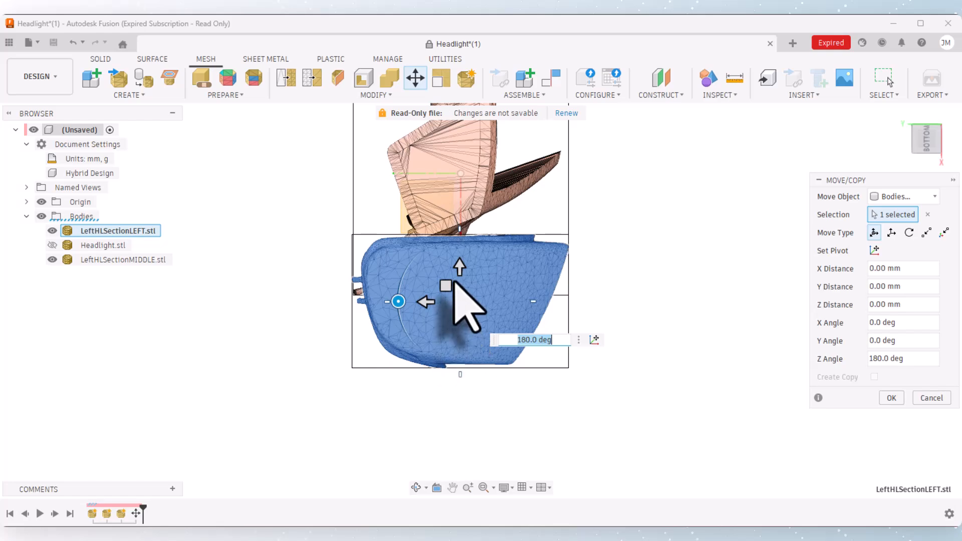
# Step: Move LeftHLSectionLEFT against the end of the middle section, about 125 mm in X and 64 mm in Y
pyautogui.scroll(2, 454, 288)
pyautogui.moveTo(448, 293); pyautogui.dragTo(374, 131)
pyautogui.scroll(-3, 501, 426)
pyautogui.scroll(3, 423, 176)
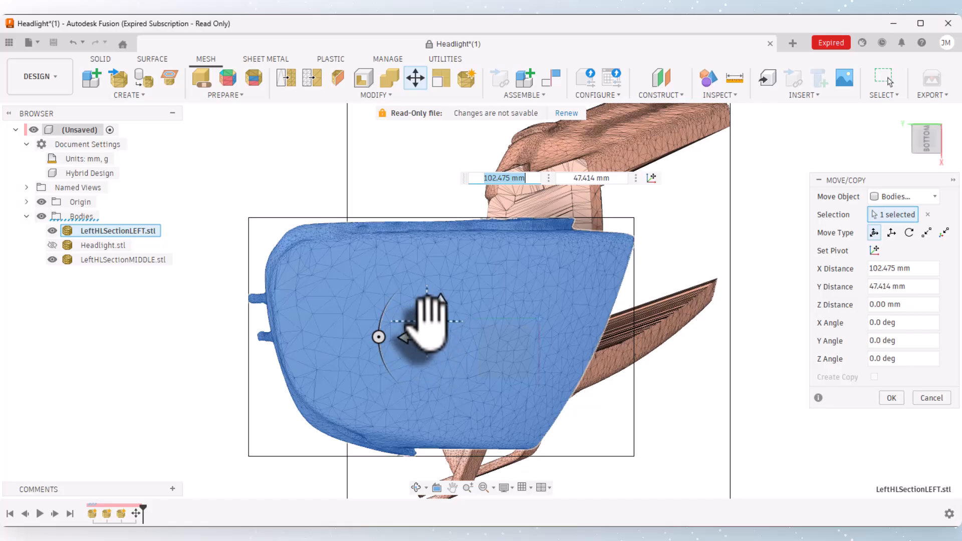
pyautogui.moveTo(427, 321); pyautogui.dragTo(393, 278)
pyautogui.scroll(-3, 401, 337)
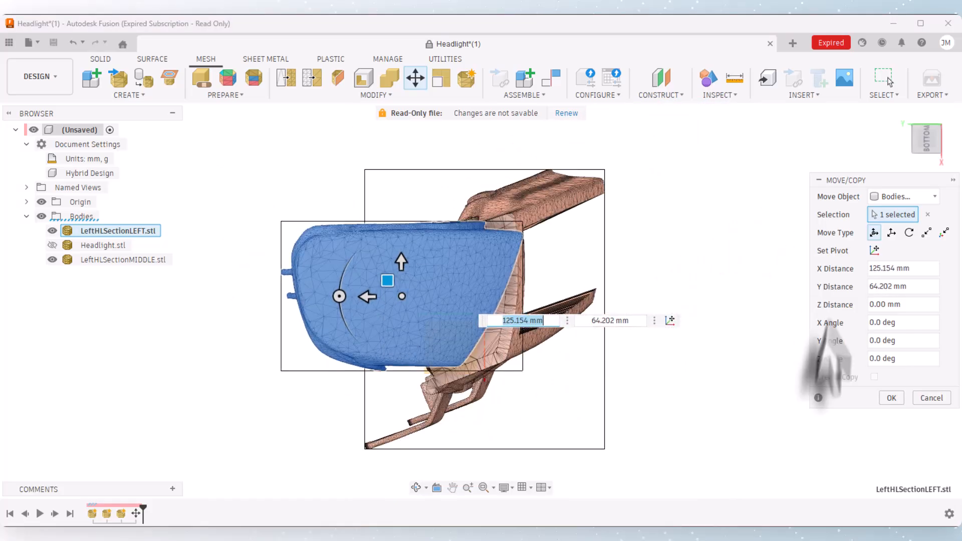
# Step: Rotate LeftHLSectionLEFT about -338 degrees around Z to match the middle section's slope and shift it about -21.3 mm in X and -11.3 mm in Y
pyautogui.click(936, 129)
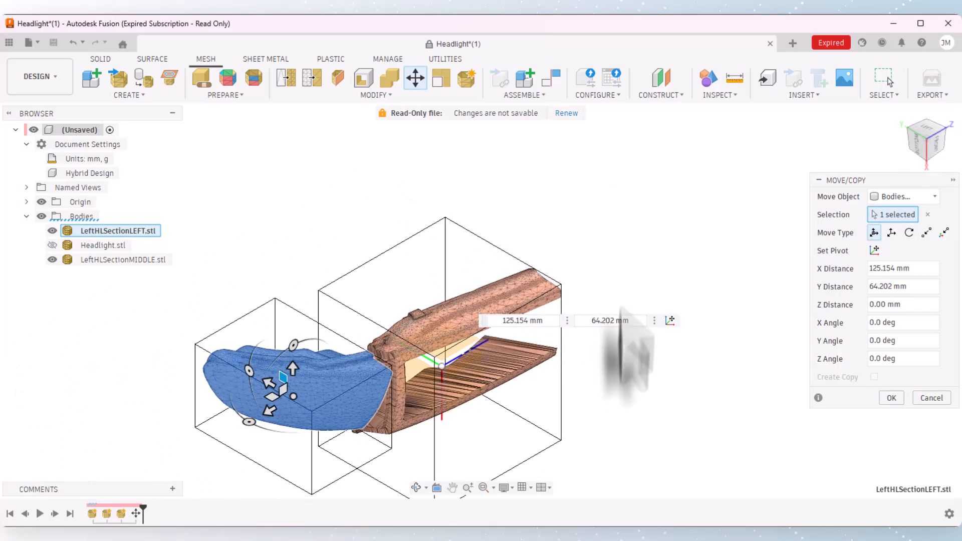
pyautogui.scroll(2, 303, 491)
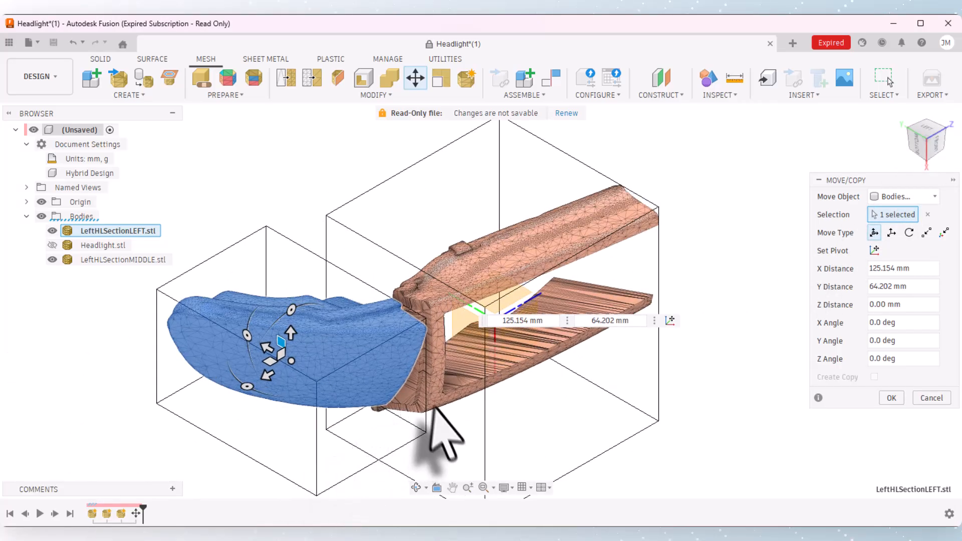
pyautogui.click(919, 145)
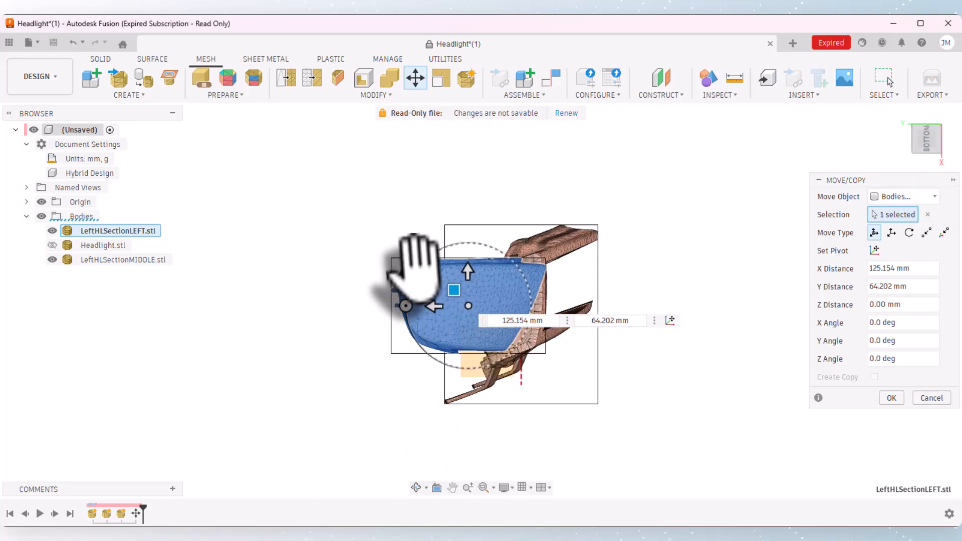
pyautogui.moveTo(405, 301); pyautogui.dragTo(623, 306)
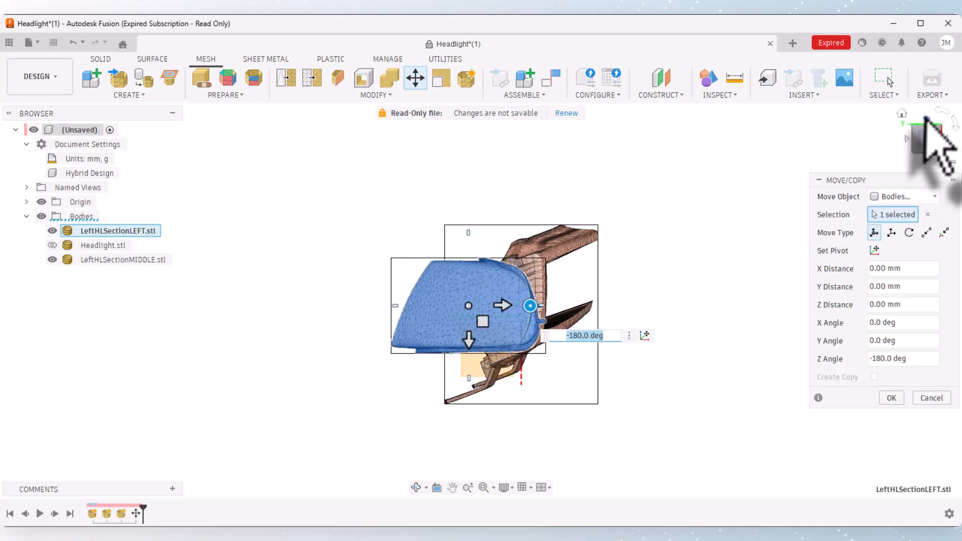
pyautogui.click(925, 121)
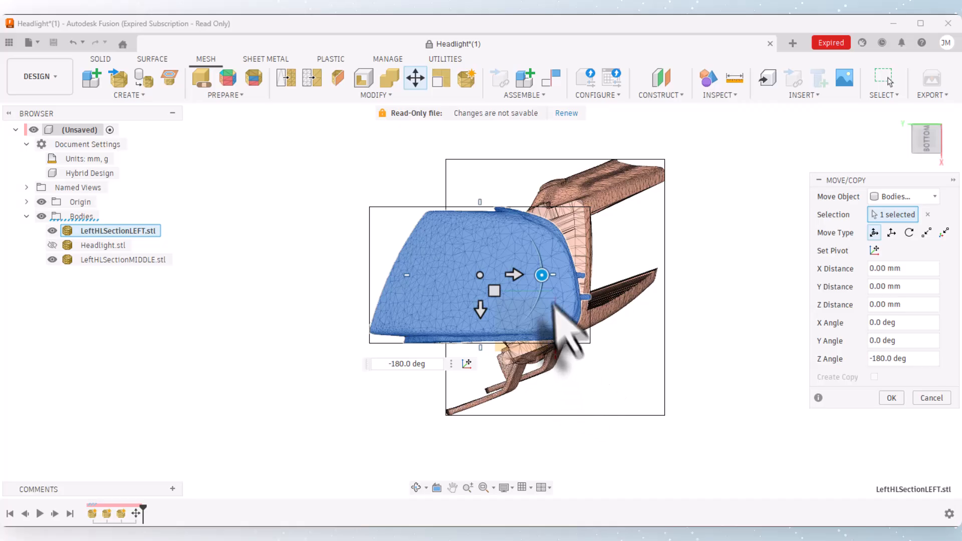
pyautogui.moveTo(541, 274); pyautogui.dragTo(368, 316)
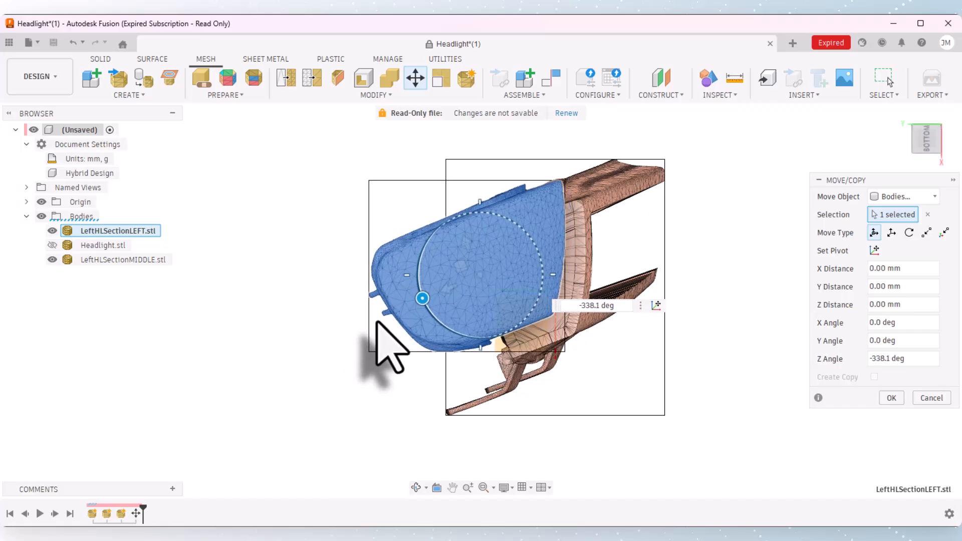
pyautogui.moveTo(458, 263); pyautogui.dragTo(478, 290)
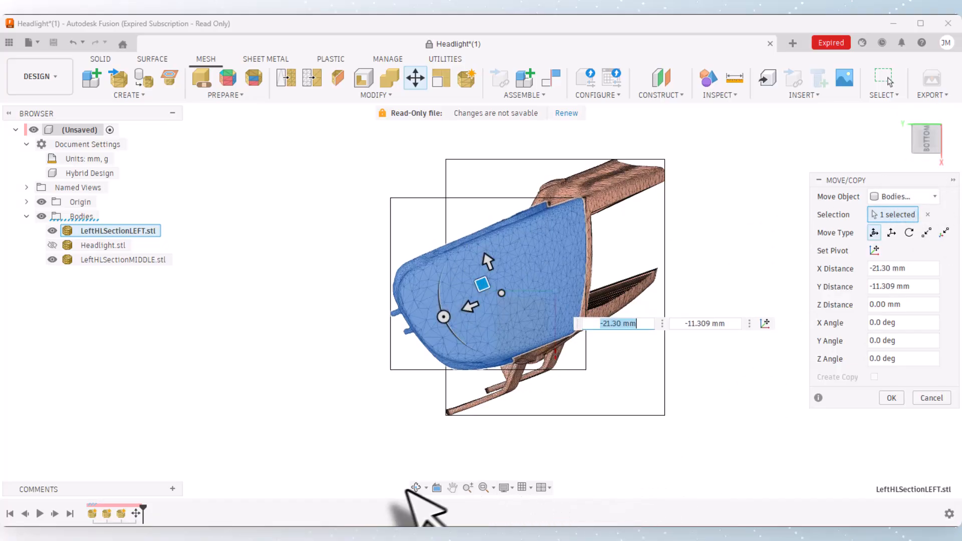
# Step: Viewed from the front, place the move pivot on LeftHLSectionLEFT near its joint edge, about -54 mm in X and -154 mm in Z
pyautogui.moveTo(451, 400); pyautogui.dragTo(480, 380)
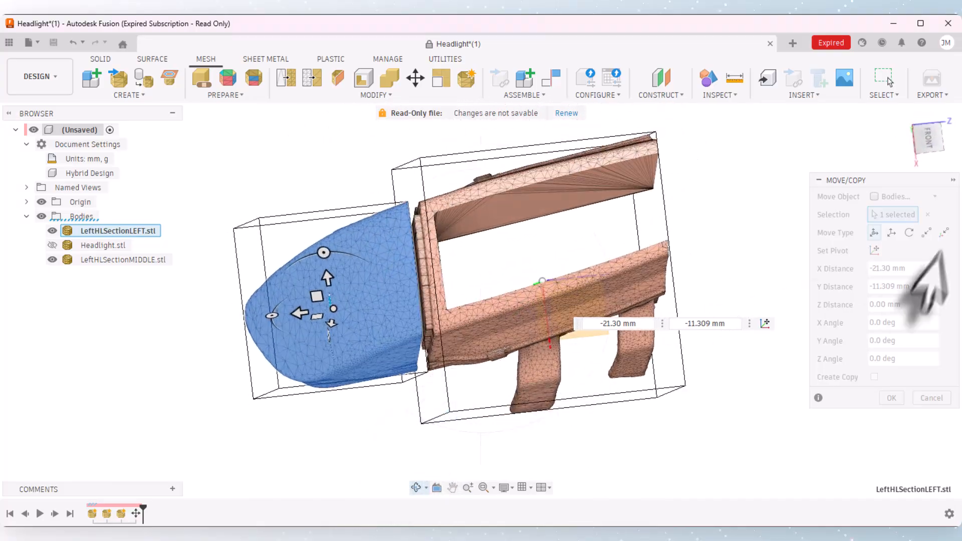
pyautogui.click(925, 140)
pyautogui.scroll(4, 352, 228)
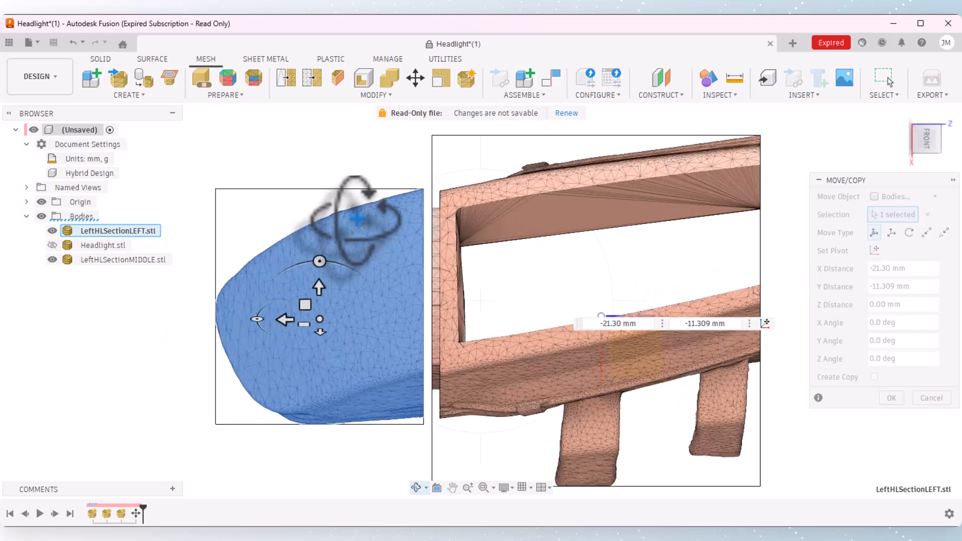
pyautogui.scroll(-3, 345, 310)
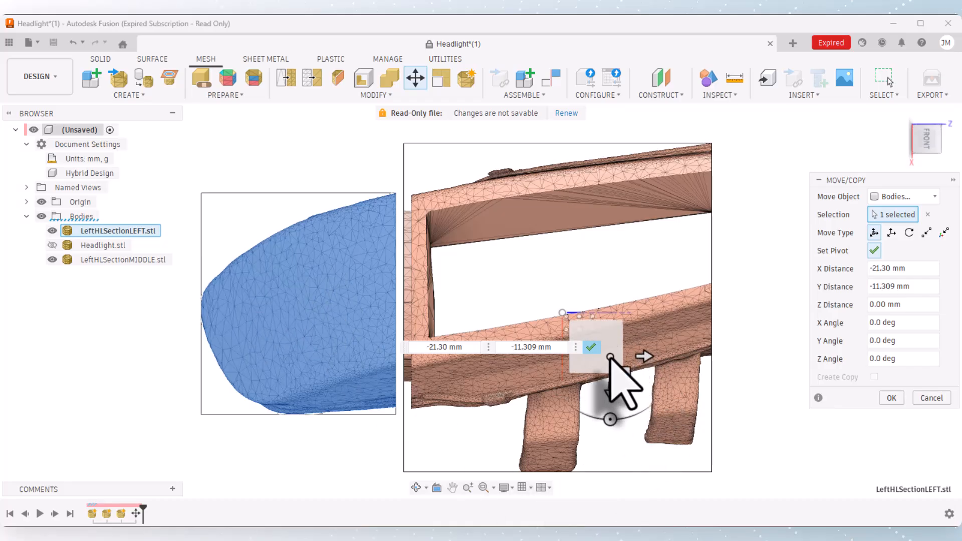
pyautogui.moveTo(610, 357); pyautogui.dragTo(395, 295)
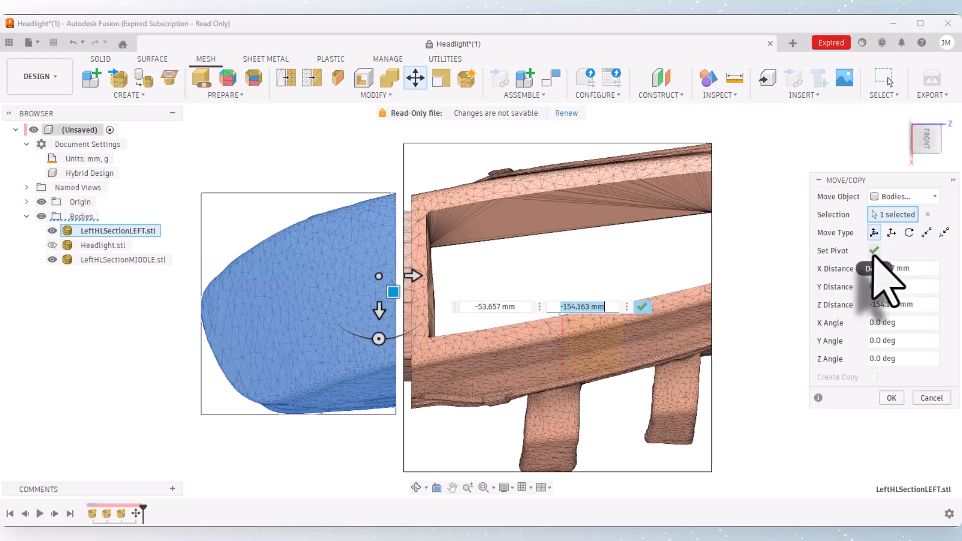
# Step: Close the gap to the middle section by moving LeftHLSectionLEFT about 10.21 mm in Z, and check the seam along its length
pyautogui.scroll(10, 402, 275)
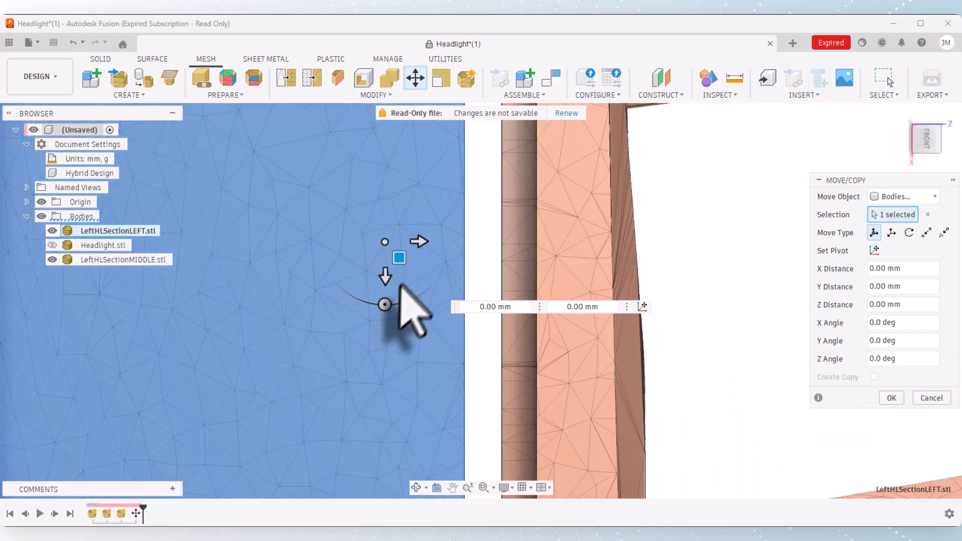
pyautogui.moveTo(421, 240); pyautogui.dragTo(493, 248)
pyautogui.scroll(4, 537, 238)
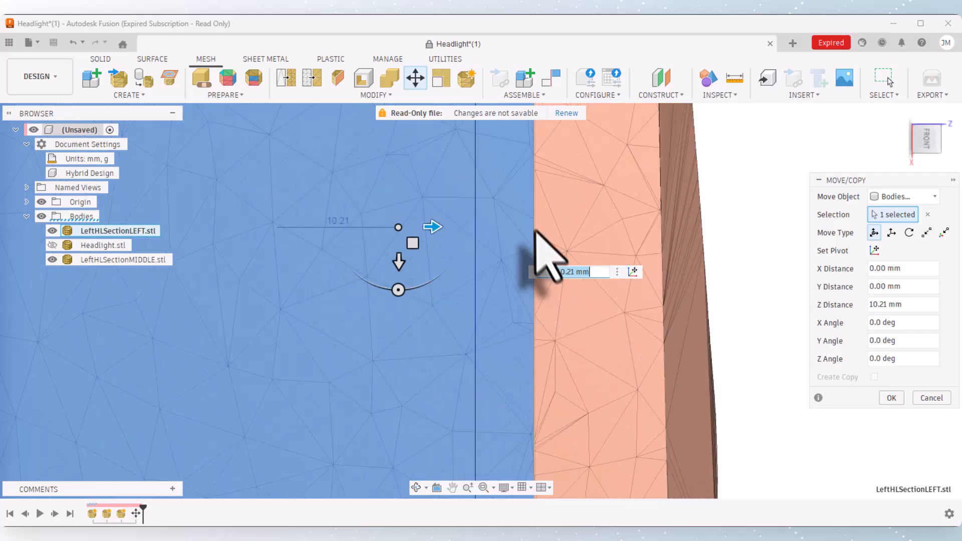
pyautogui.scroll(-5, 444, 210)
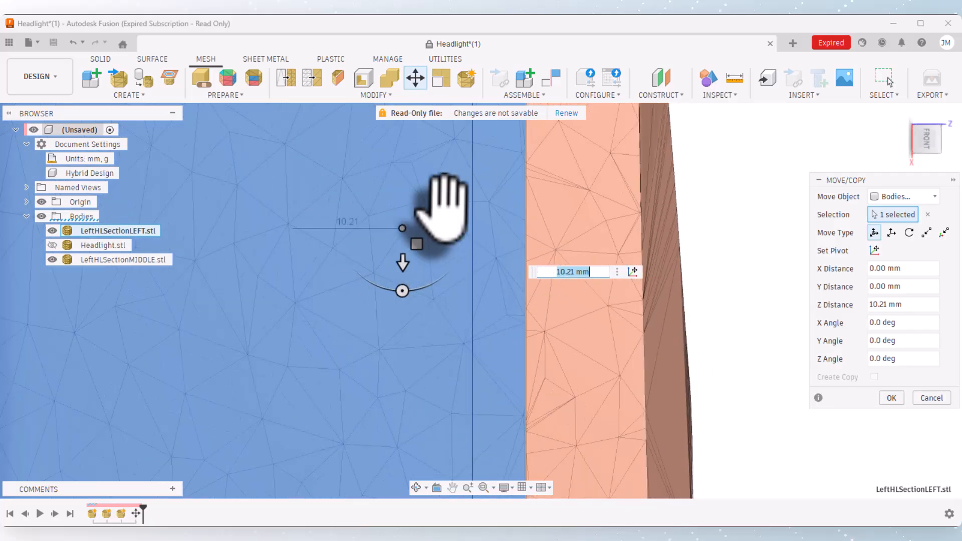
pyautogui.scroll(-3, 444, 210)
pyautogui.scroll(3, 459, 404)
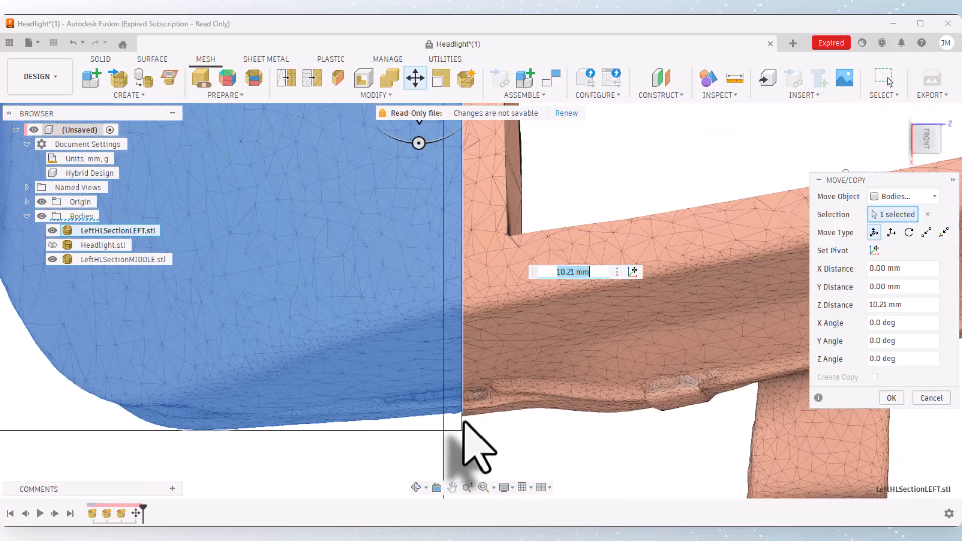
pyautogui.scroll(-3, 464, 417)
pyautogui.scroll(8, 451, 217)
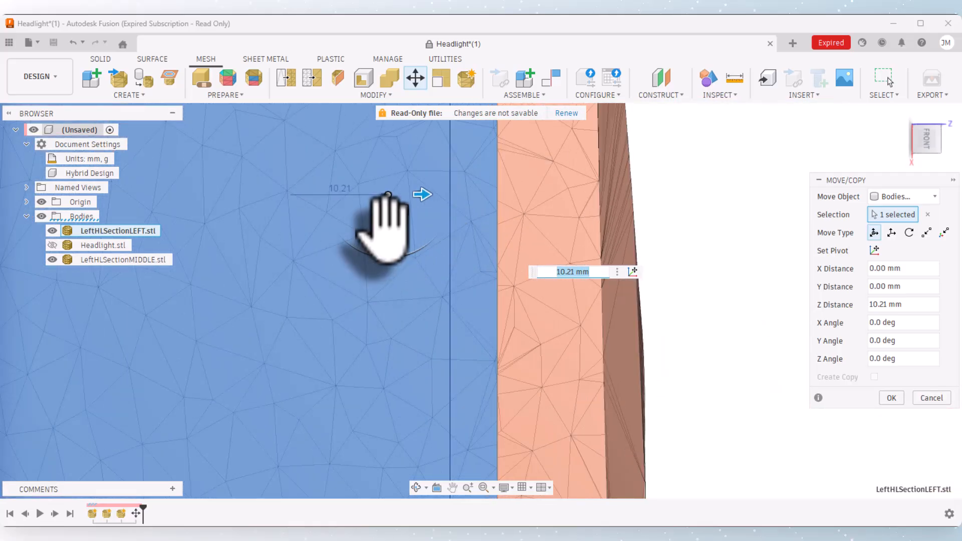
# Step: Fine-tune LeftHLSectionLEFT along X by about 1.37 mm so its edges line up with the middle section
pyautogui.moveTo(386, 233); pyautogui.dragTo(387, 235)
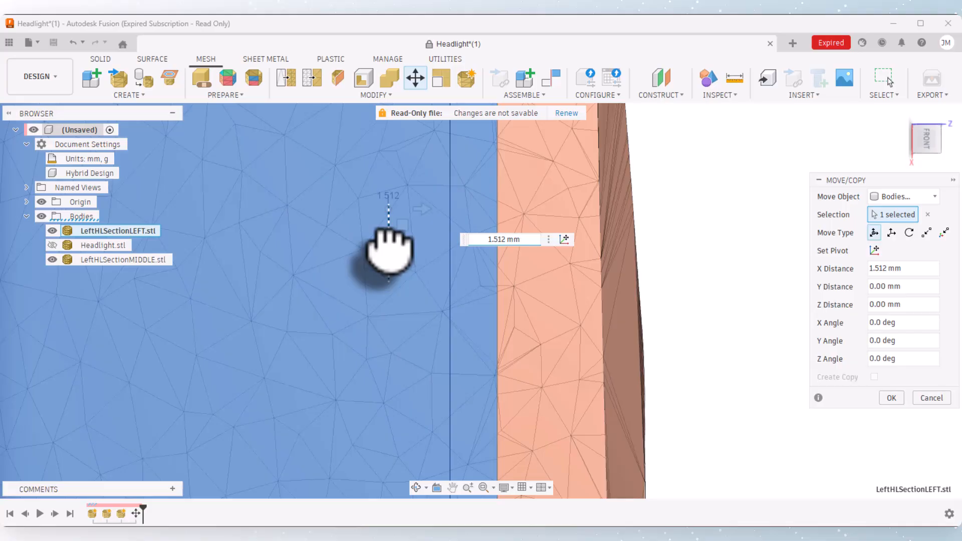
pyautogui.moveTo(393, 242); pyautogui.dragTo(394, 244)
pyautogui.scroll(8, 521, 206)
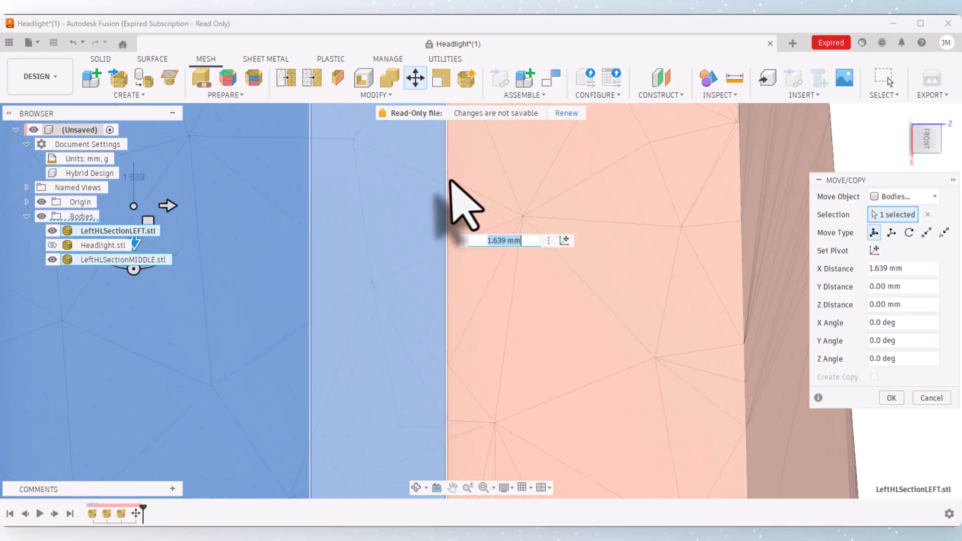
pyautogui.scroll(-5, 545, 286)
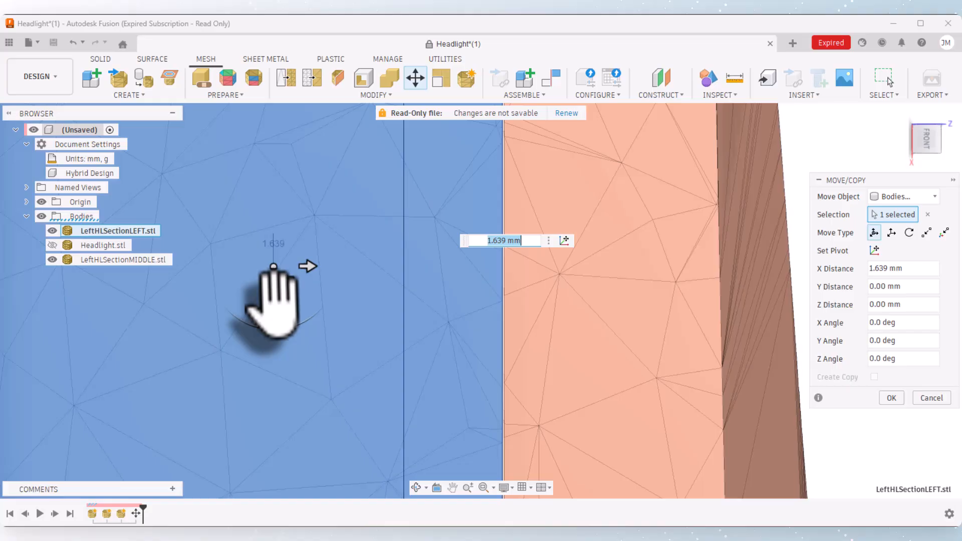
pyautogui.moveTo(273, 295); pyautogui.dragTo(275, 308)
pyautogui.scroll(-3, 275, 300)
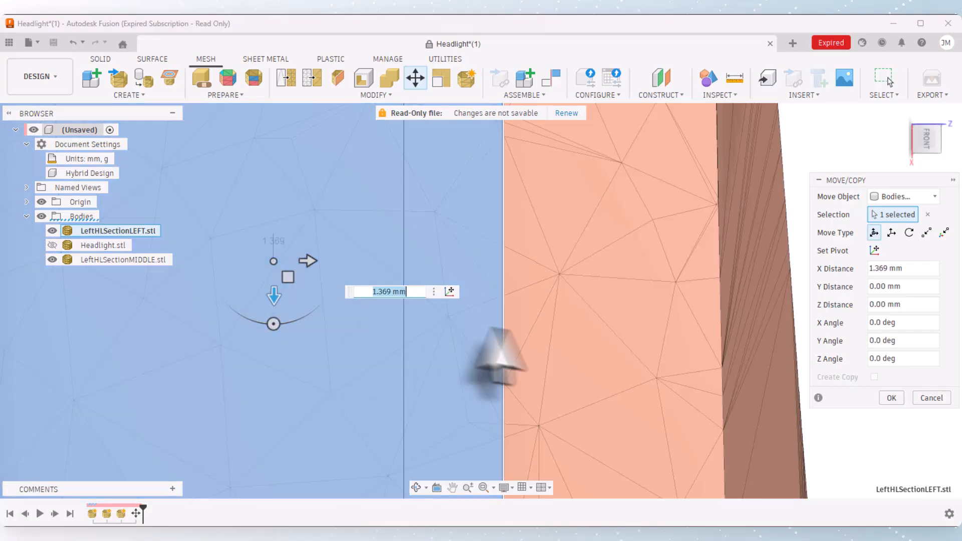
pyautogui.scroll(-5, 503, 321)
pyautogui.scroll(-5, 500, 301)
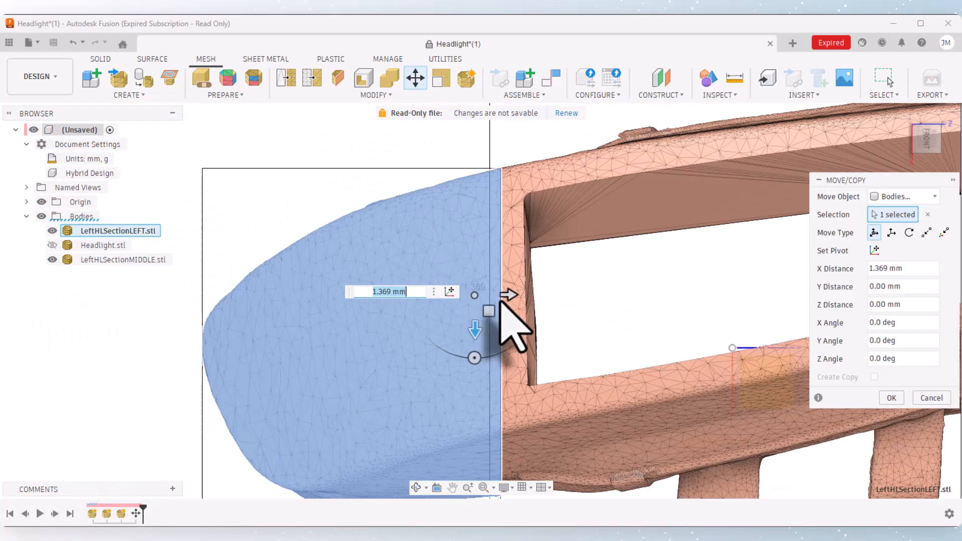
# Step: Viewed from the left side, nudge LeftHLSectionLEFT about 0.154 mm in Y to line up its surface with the middle section
pyautogui.click(926, 119)
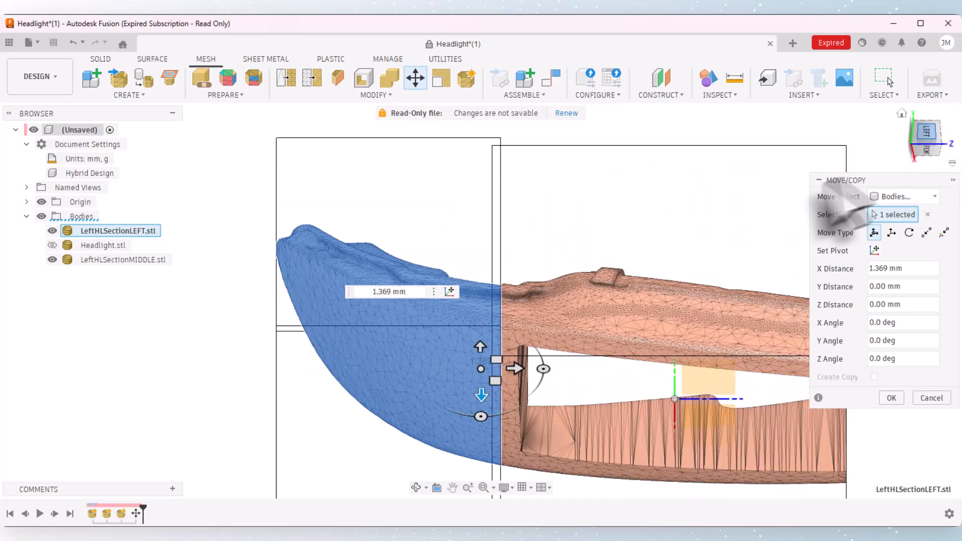
pyautogui.scroll(3, 503, 456)
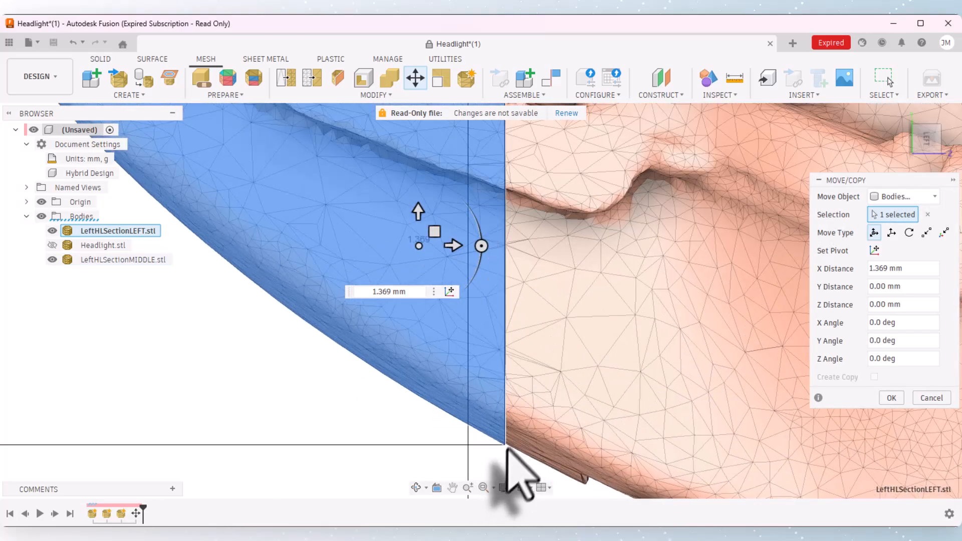
pyautogui.scroll(4, 483, 351)
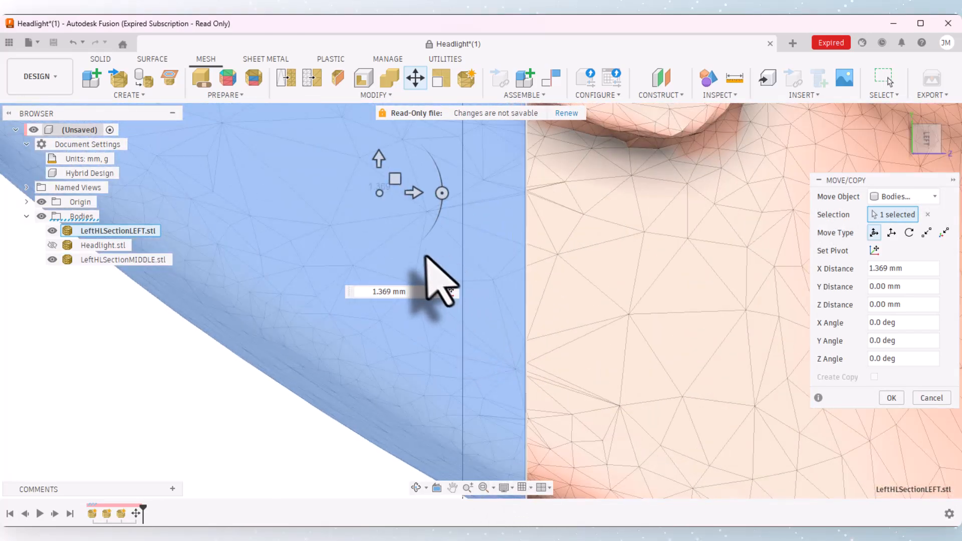
pyautogui.scroll(2, 402, 257)
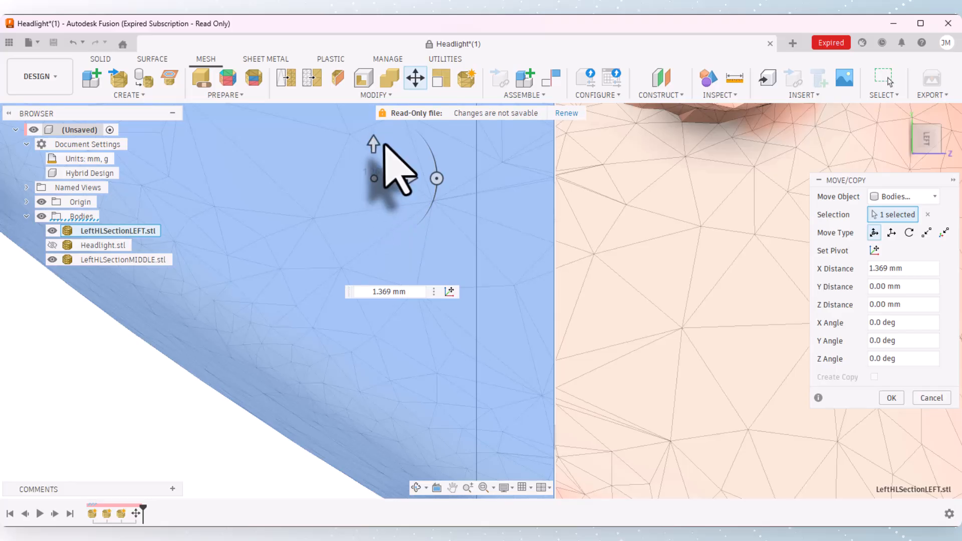
pyautogui.scroll(5, 511, 236)
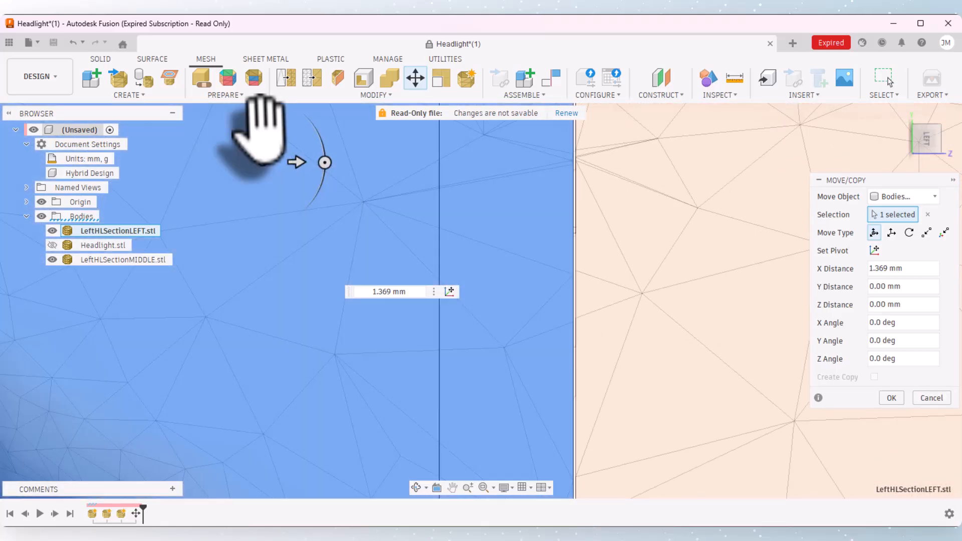
pyautogui.click(261, 131)
pyautogui.moveTo(261, 131); pyautogui.dragTo(261, 126)
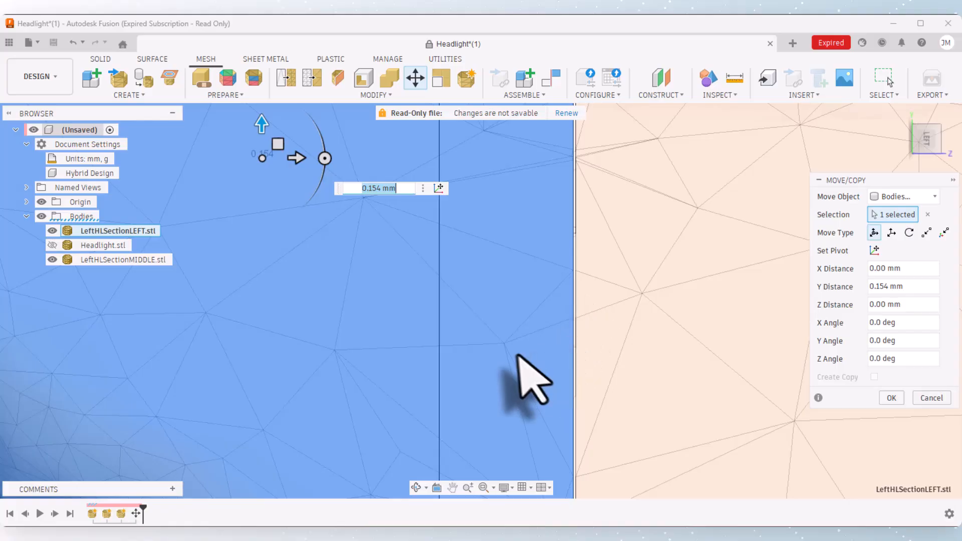
pyautogui.scroll(-5, 461, 311)
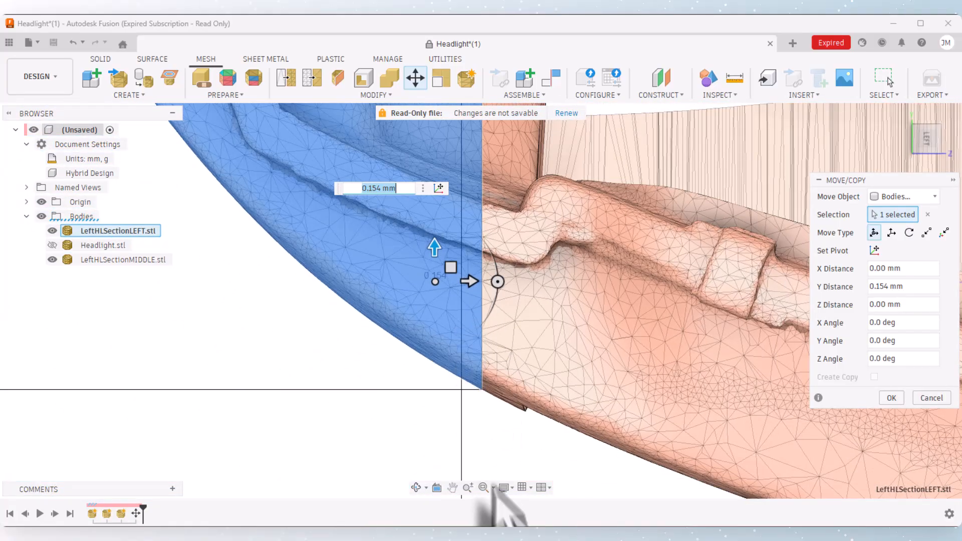
# Step: Viewed from the front, relocate the move pivot to LeftHLSectionLEFT's lower joint corner, shifting it about 37.85 mm in X and -130.48 mm in Z
pyautogui.scroll(-3, 493, 477)
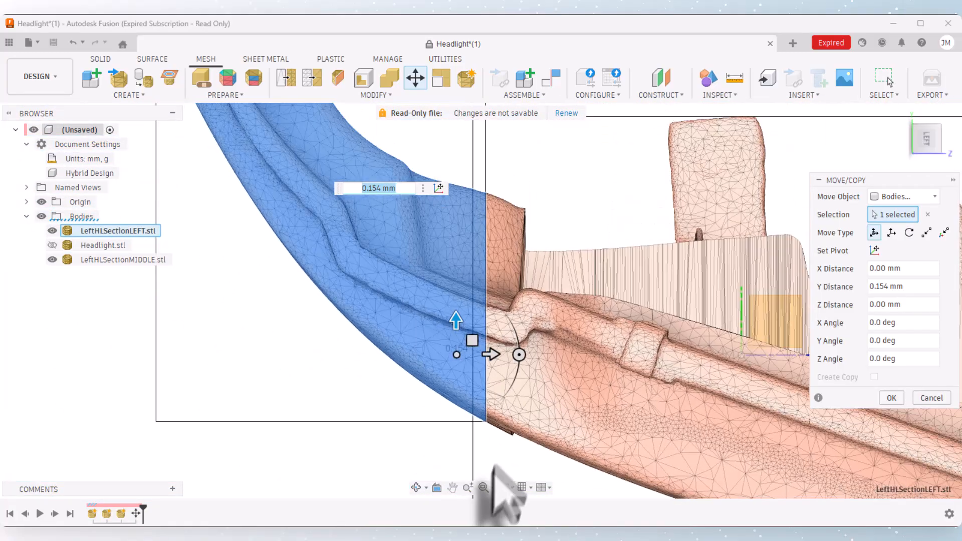
pyautogui.click(924, 156)
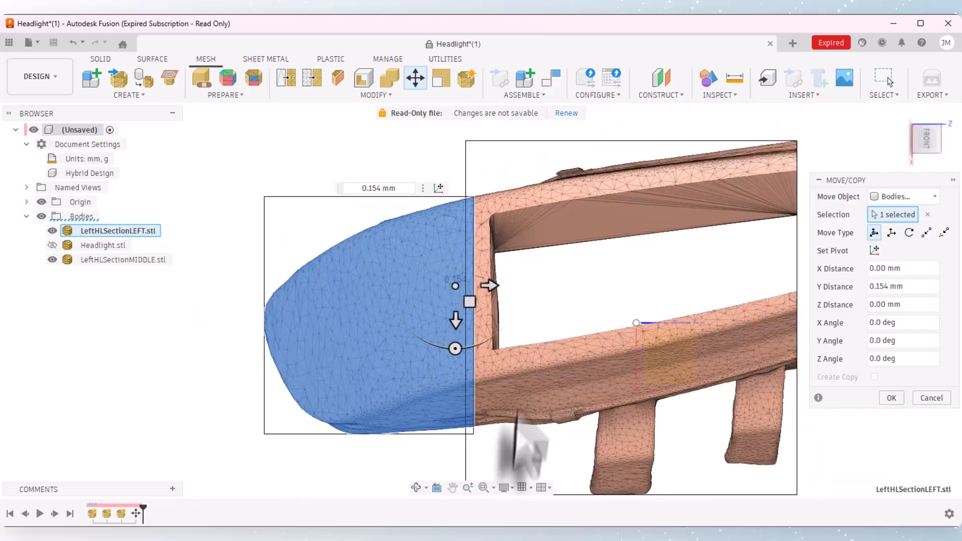
pyautogui.scroll(10, 494, 450)
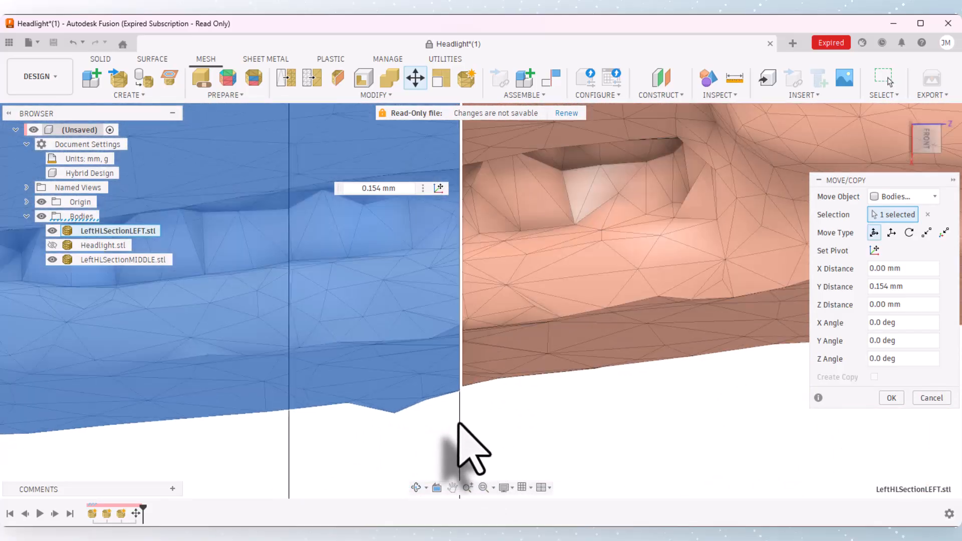
pyautogui.scroll(3, 458, 424)
pyautogui.scroll(3, 460, 410)
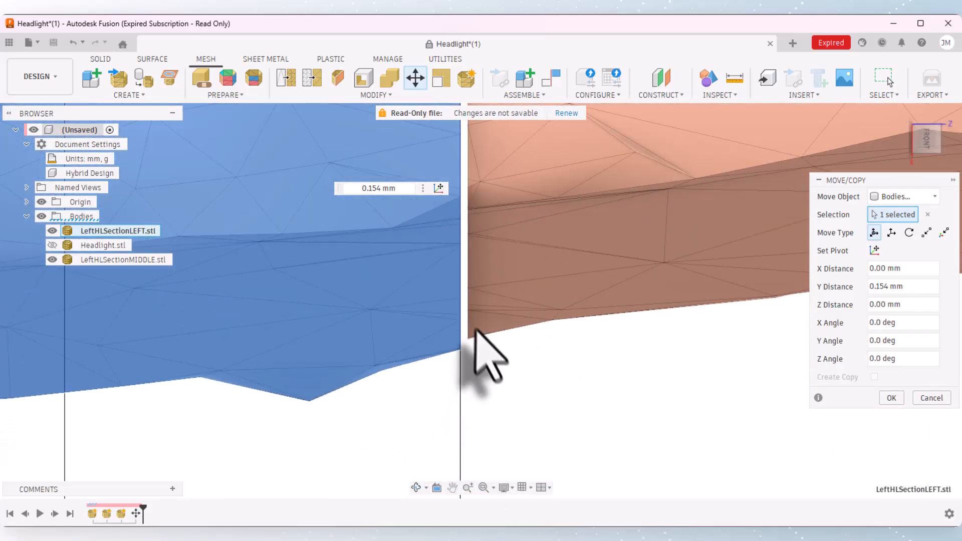
pyautogui.scroll(-3, 511, 423)
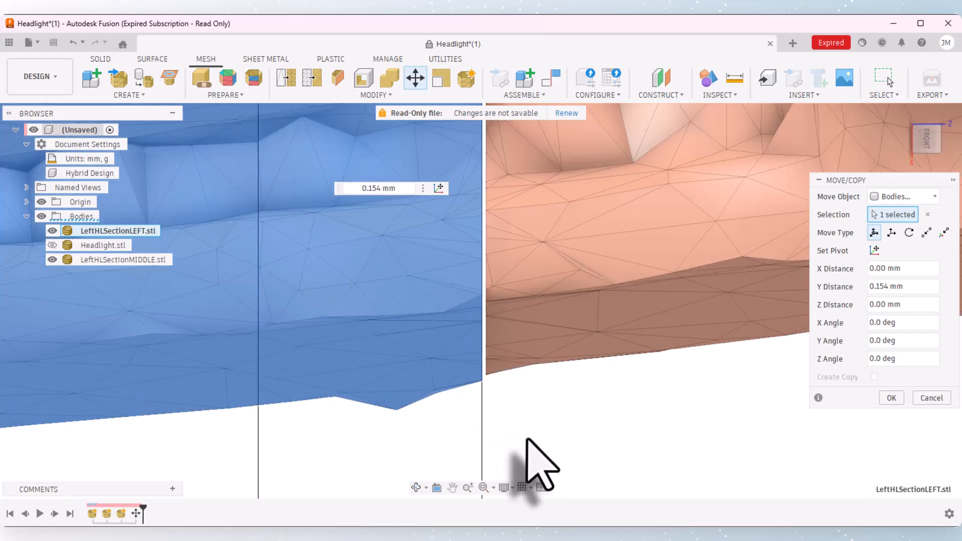
pyautogui.scroll(-5, 527, 439)
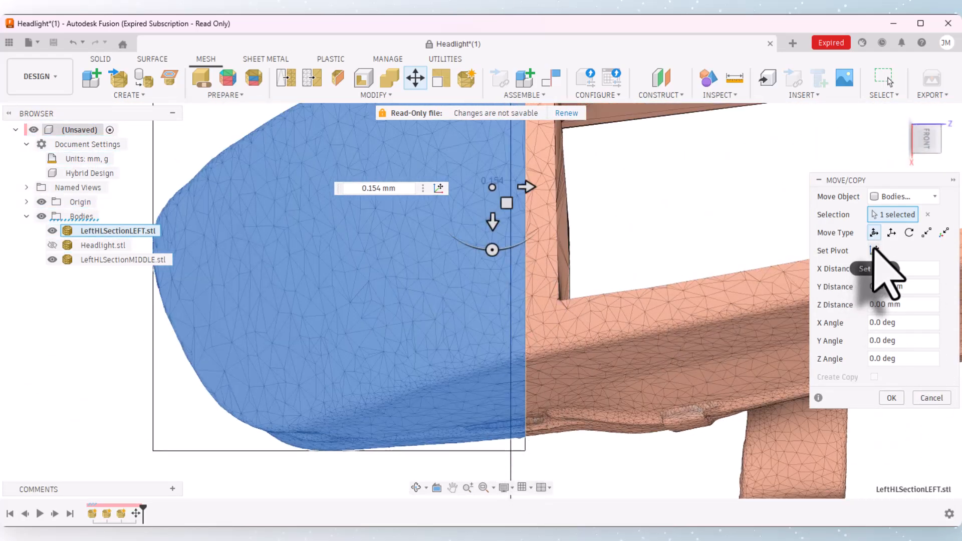
pyautogui.click(874, 250)
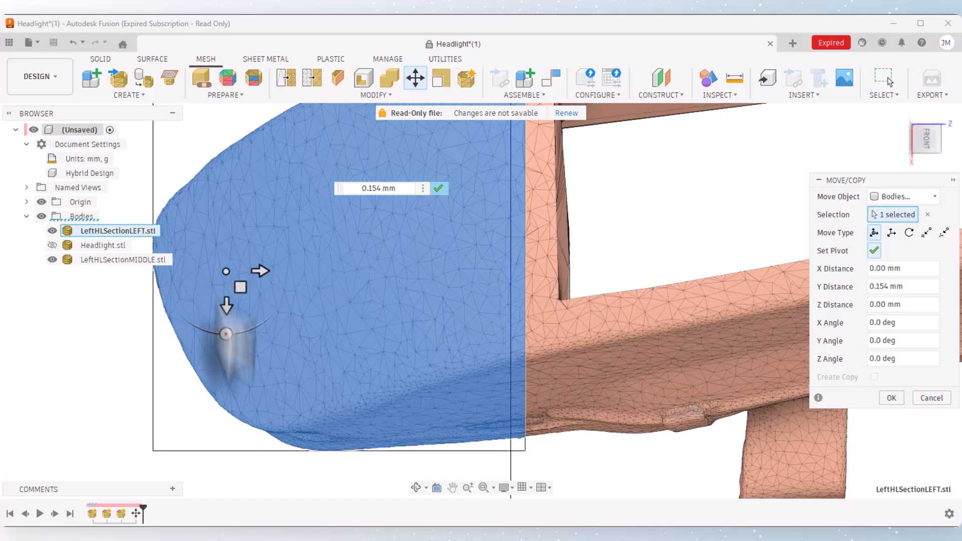
pyautogui.scroll(-4, 150, 397)
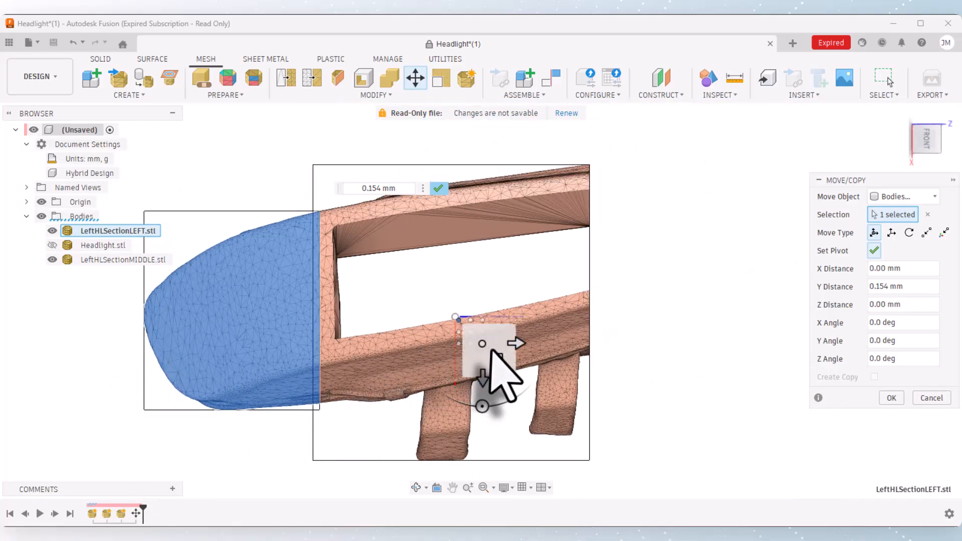
pyautogui.click(491, 351)
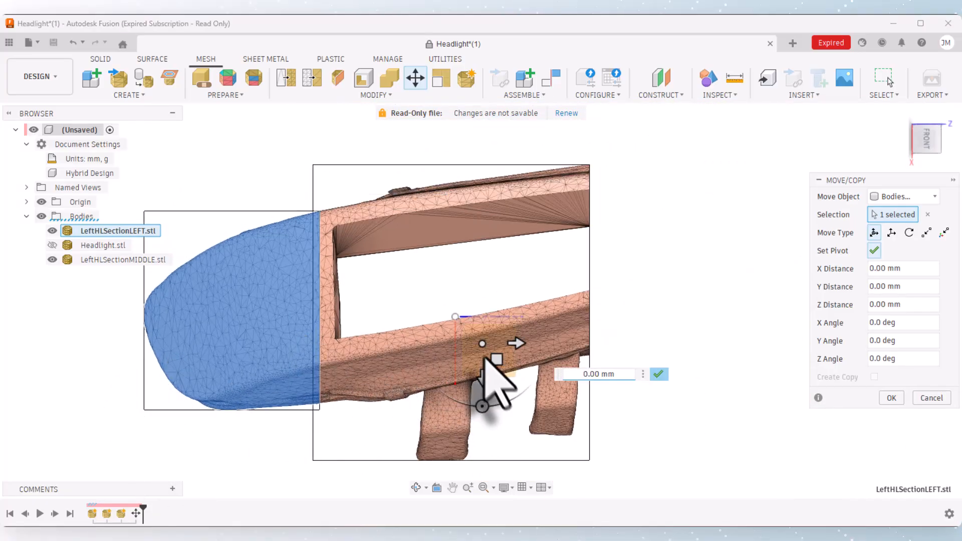
pyautogui.moveTo(490, 361); pyautogui.dragTo(320, 419)
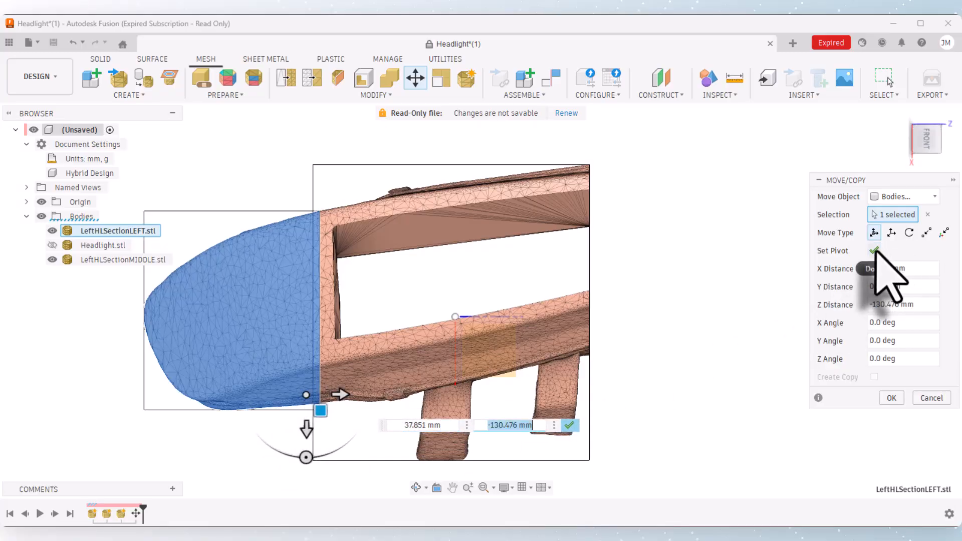
pyautogui.click(874, 250)
# Step: Nudge LeftHLSectionLEFT about -0.147 mm in X and 0.018 mm in Z to close the remaining gap at the lower seam
pyautogui.scroll(5, 300, 426)
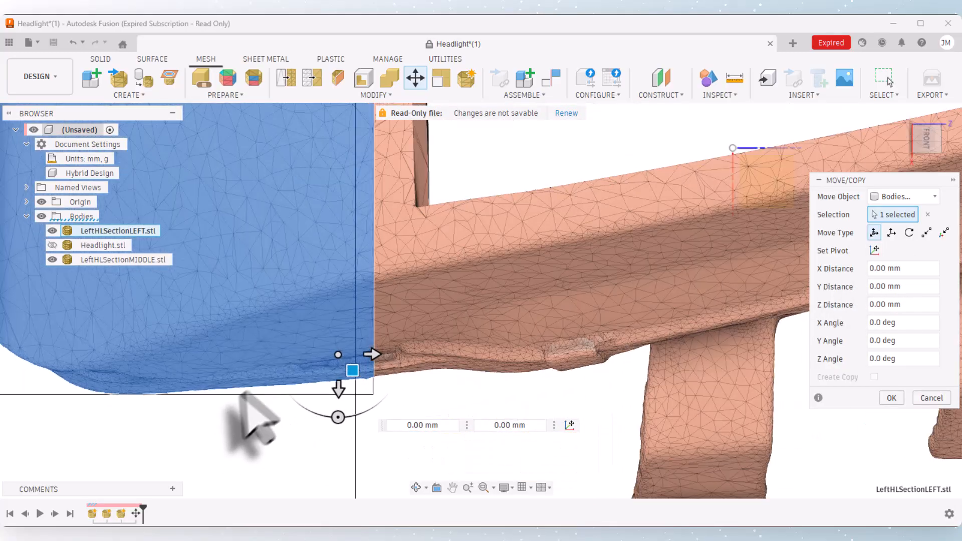
pyautogui.scroll(5, 351, 401)
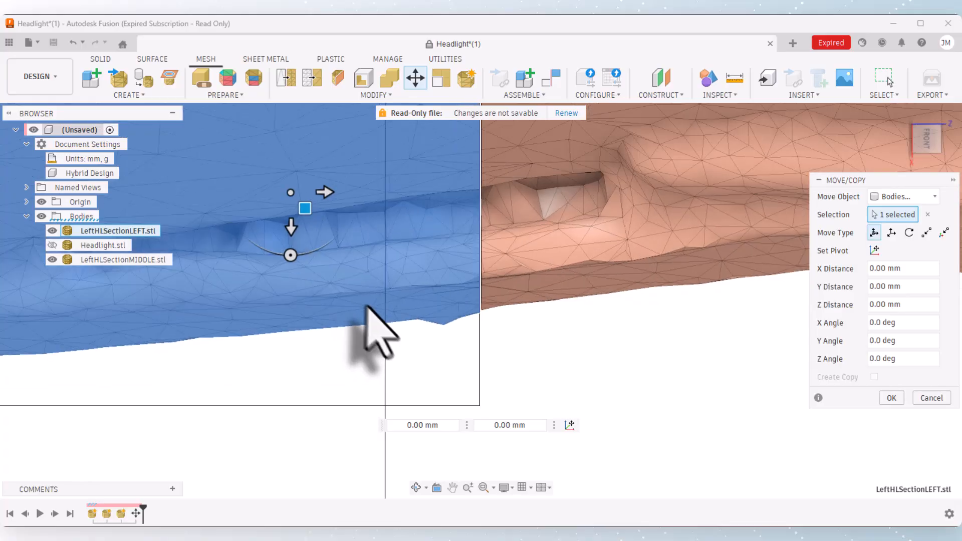
pyautogui.scroll(5, 310, 170)
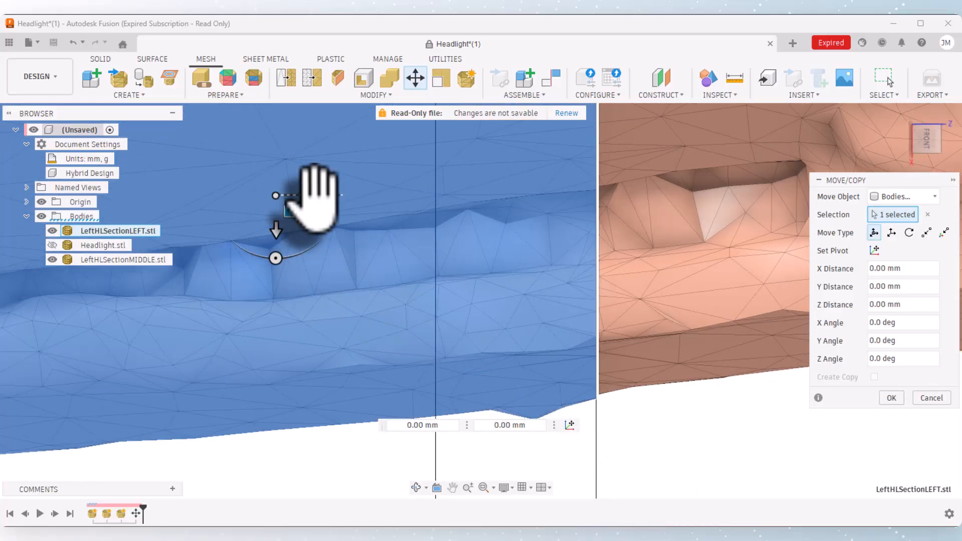
pyautogui.click(276, 235)
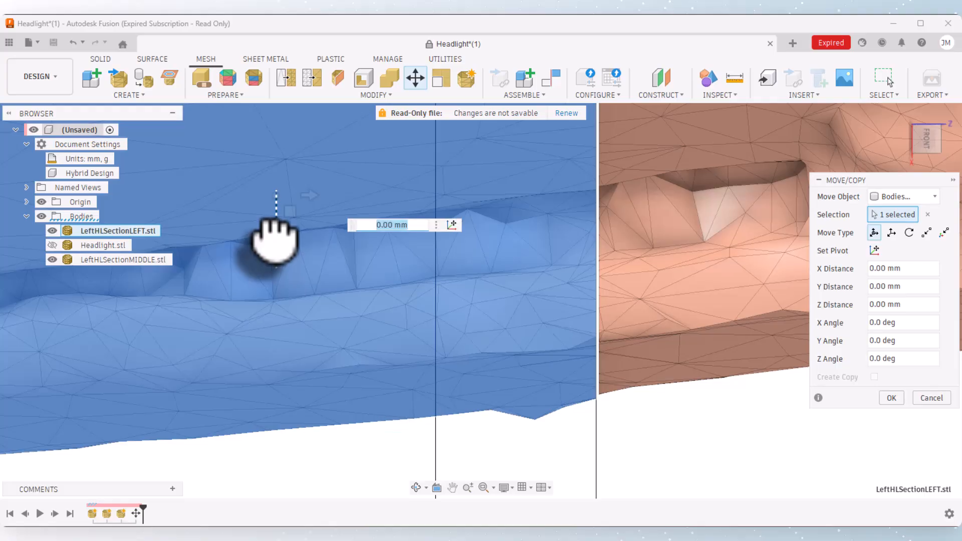
pyautogui.moveTo(275, 235); pyautogui.dragTo(276, 232)
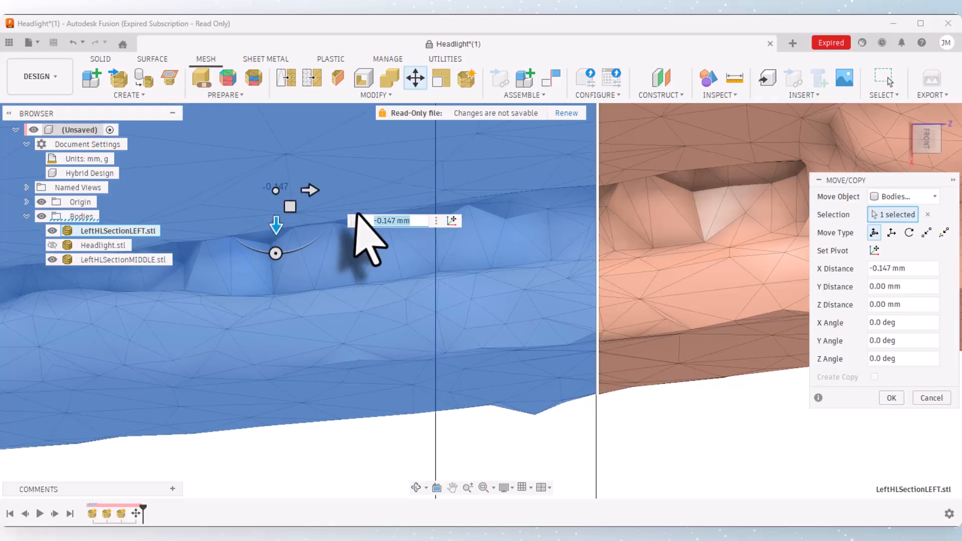
pyautogui.moveTo(310, 190); pyautogui.dragTo(318, 198)
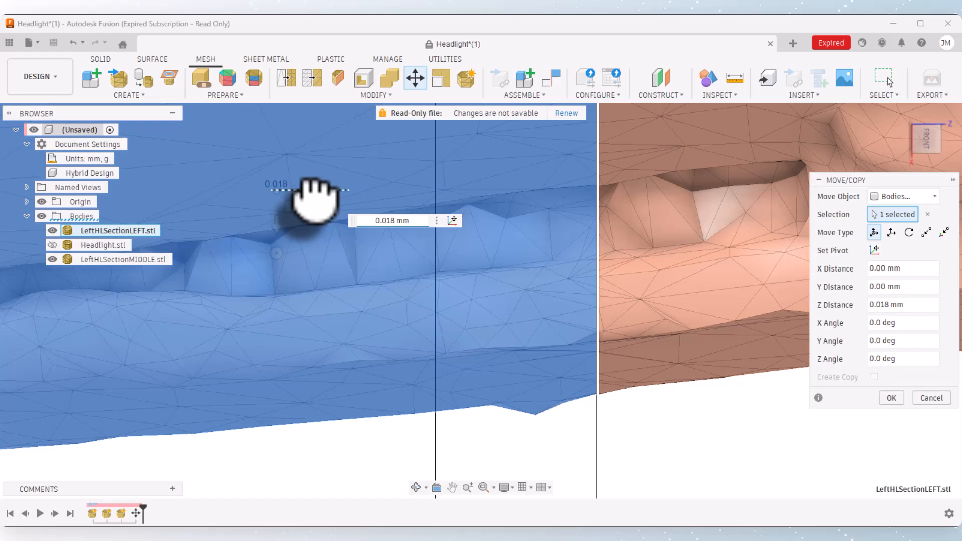
pyautogui.moveTo(313, 197); pyautogui.dragTo(313, 196)
pyautogui.scroll(-10, 568, 450)
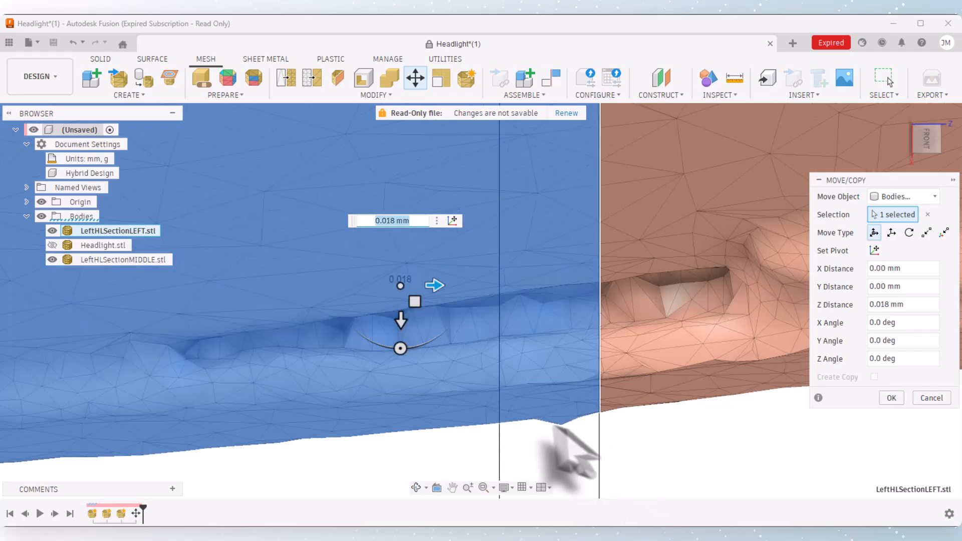
pyautogui.scroll(-3, 484, 452)
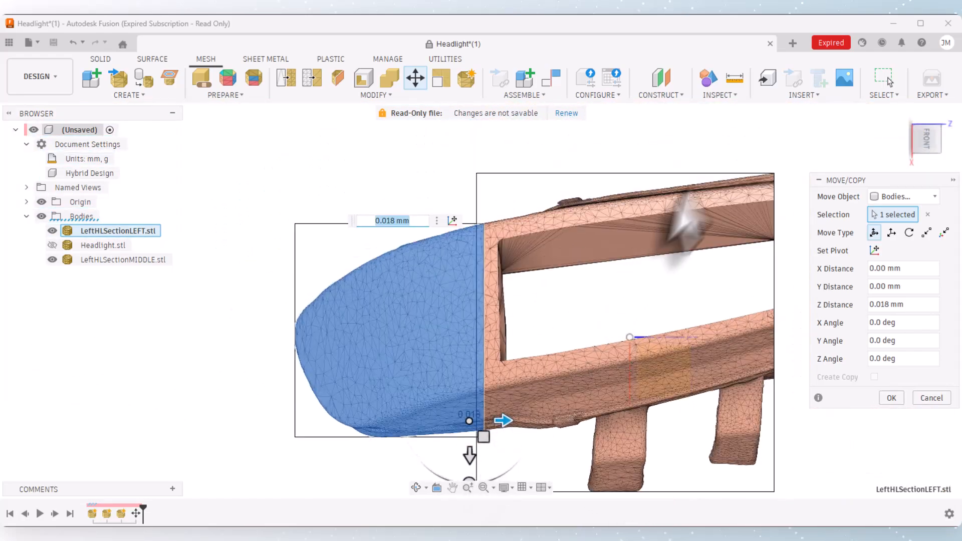
# Step: Check the joint between the left and middle sections from the left and bottom views, and commit the move of LeftHLSectionLEFT
pyautogui.click(922, 131)
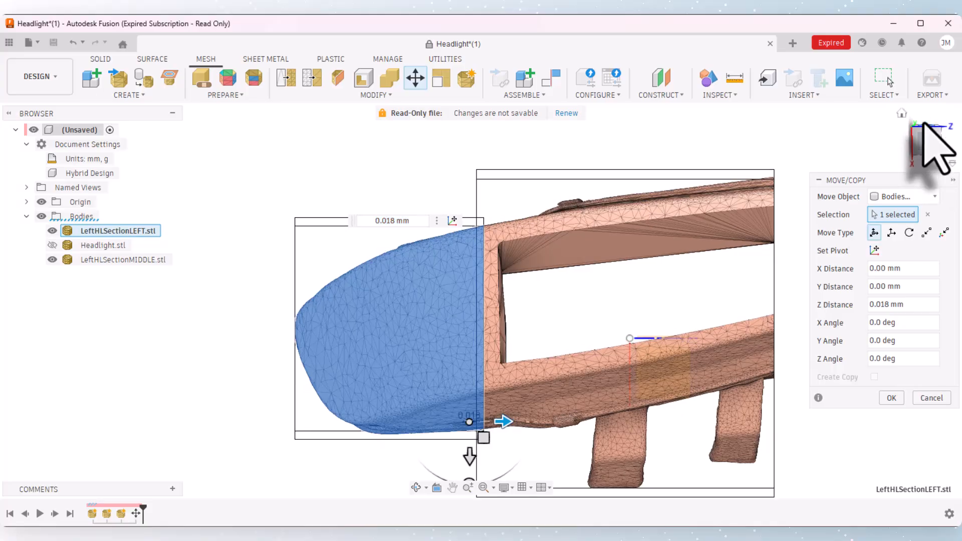
pyautogui.scroll(2, 489, 284)
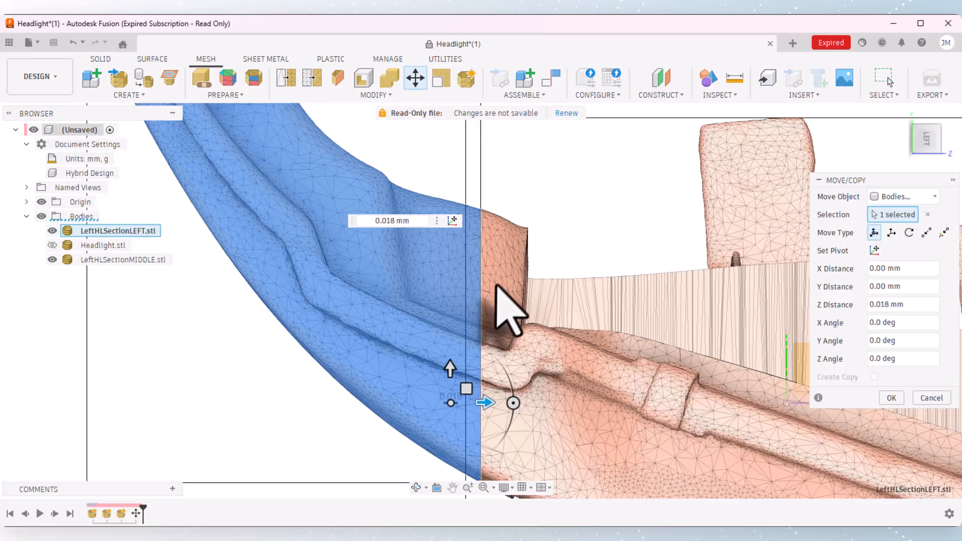
pyautogui.scroll(-2, 529, 240)
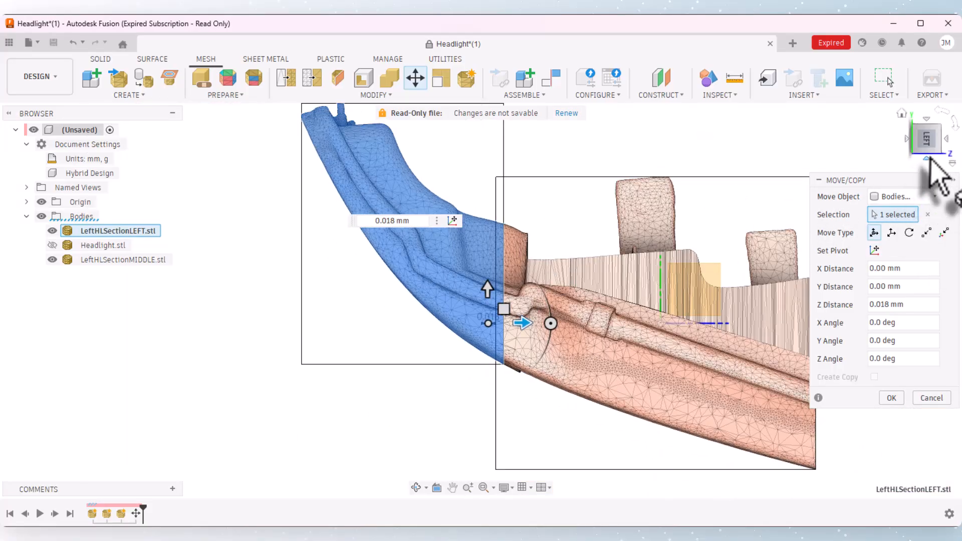
pyautogui.click(925, 136)
pyautogui.click(922, 146)
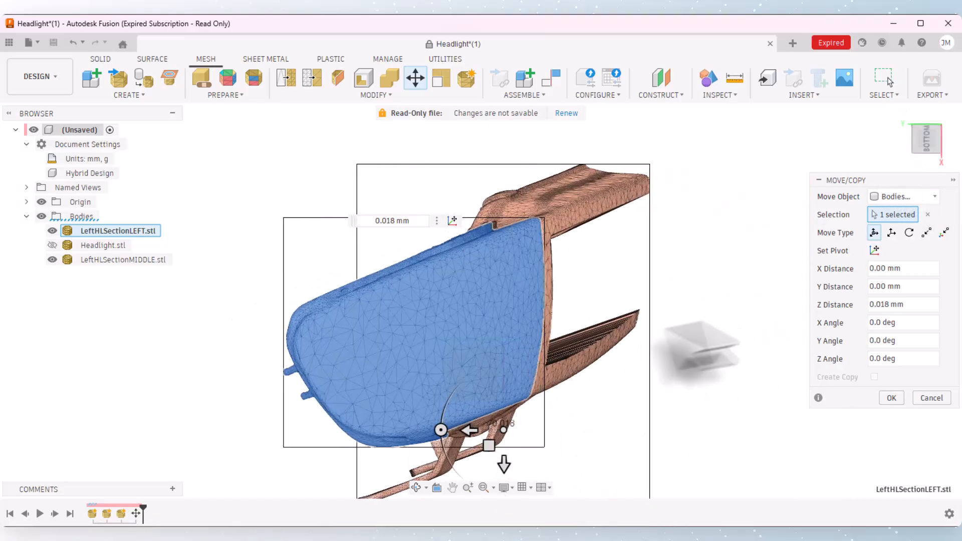
pyautogui.scroll(1, 575, 408)
pyautogui.scroll(-2, 571, 326)
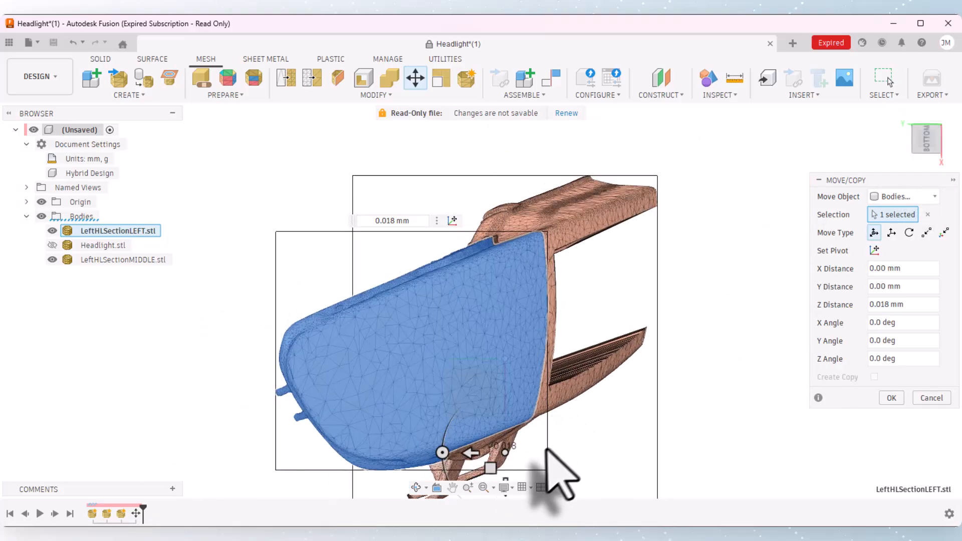
pyautogui.scroll(3, 523, 453)
pyautogui.scroll(1, 501, 451)
pyautogui.scroll(-4, 501, 441)
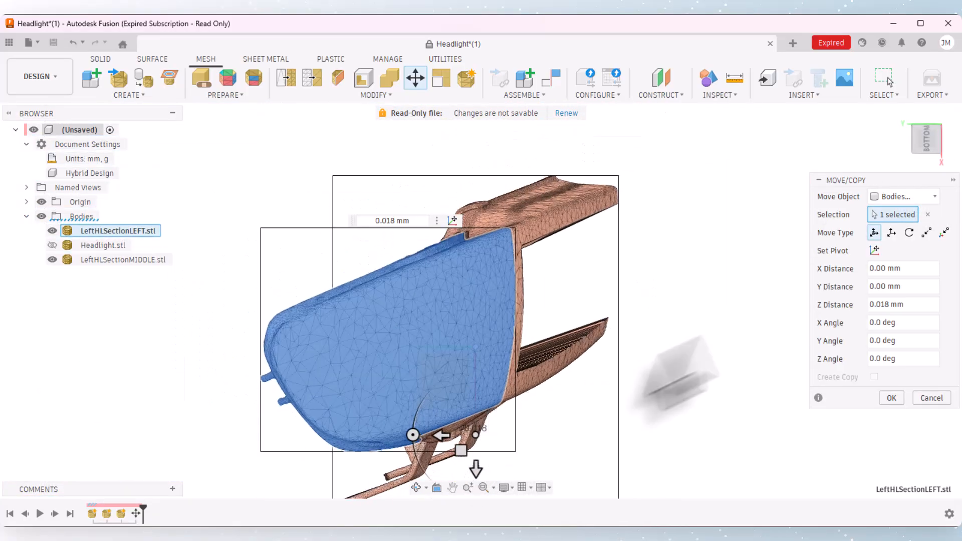
pyautogui.click(893, 398)
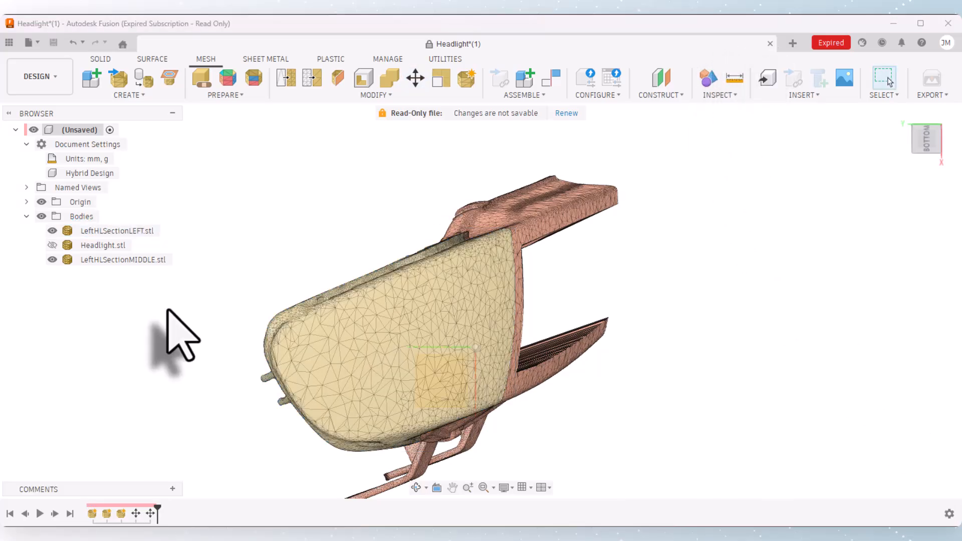
# Step: Show the hidden Headlight.stl body and identify it among the three headlight sections
pyautogui.click(52, 259)
pyautogui.scroll(-3, 485, 193)
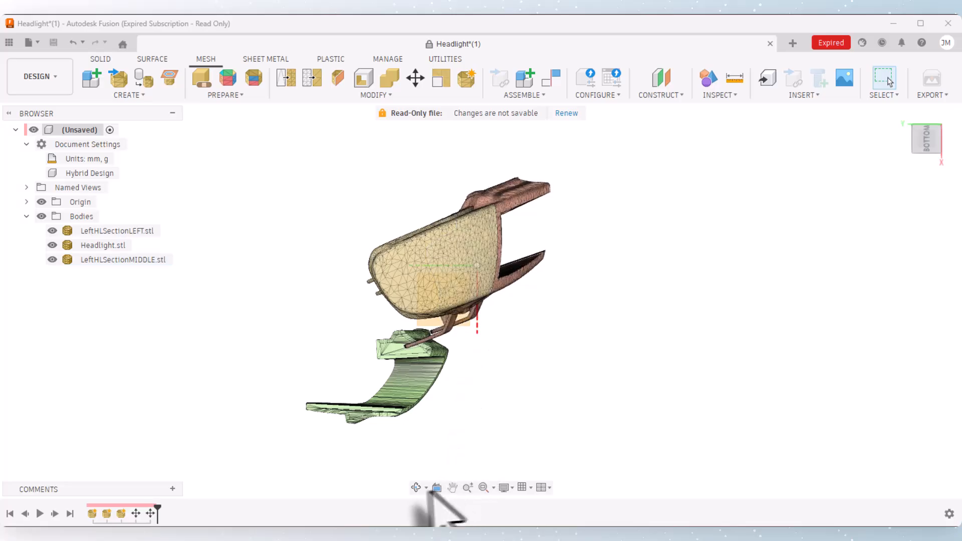
pyautogui.click(421, 494)
pyautogui.moveTo(485, 397); pyautogui.dragTo(457, 408)
pyautogui.rightClick(462, 411)
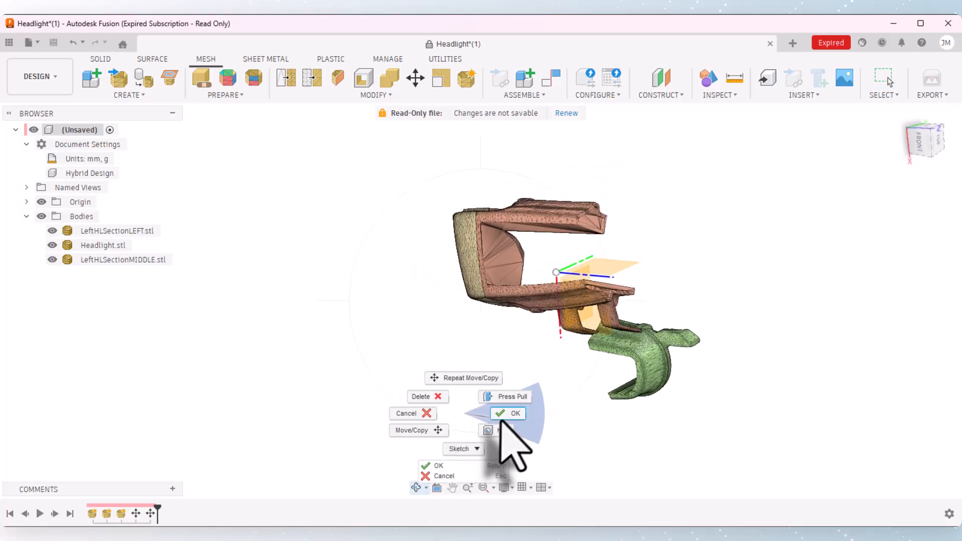
pyautogui.click(505, 415)
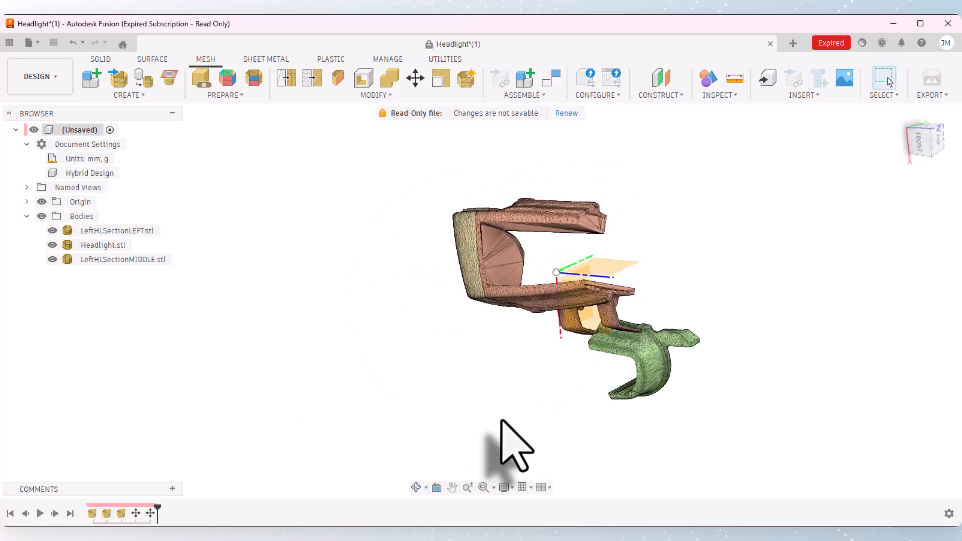
pyautogui.click(117, 260)
pyautogui.click(215, 365)
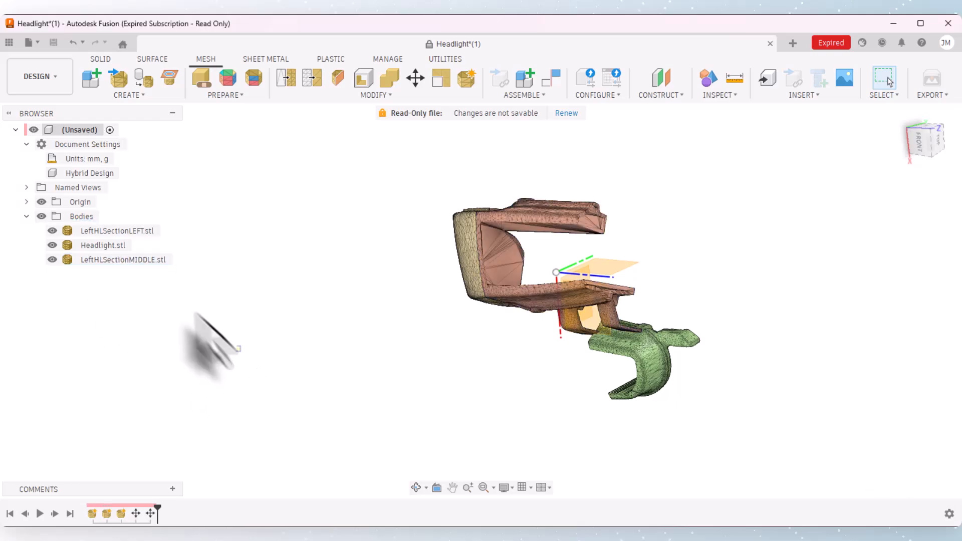
pyautogui.click(103, 246)
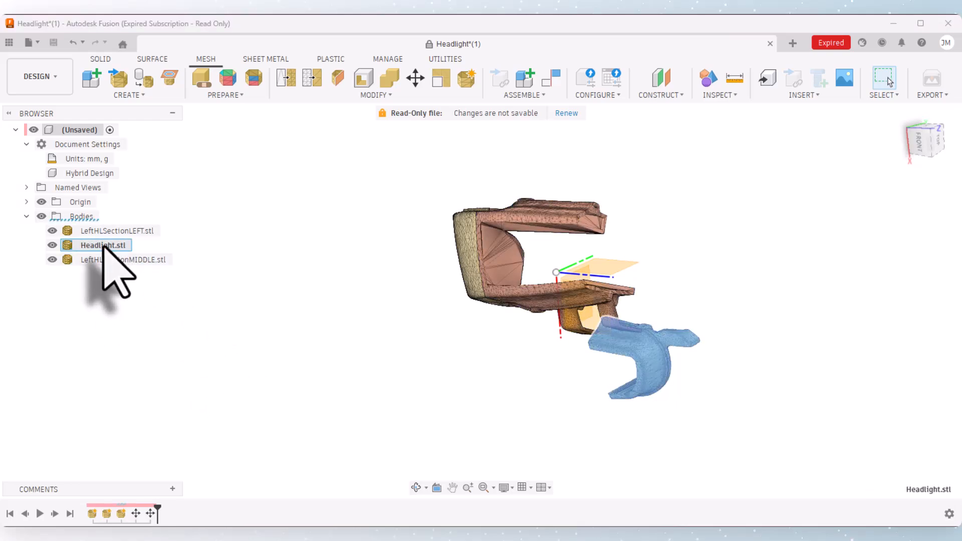
pyautogui.click(256, 321)
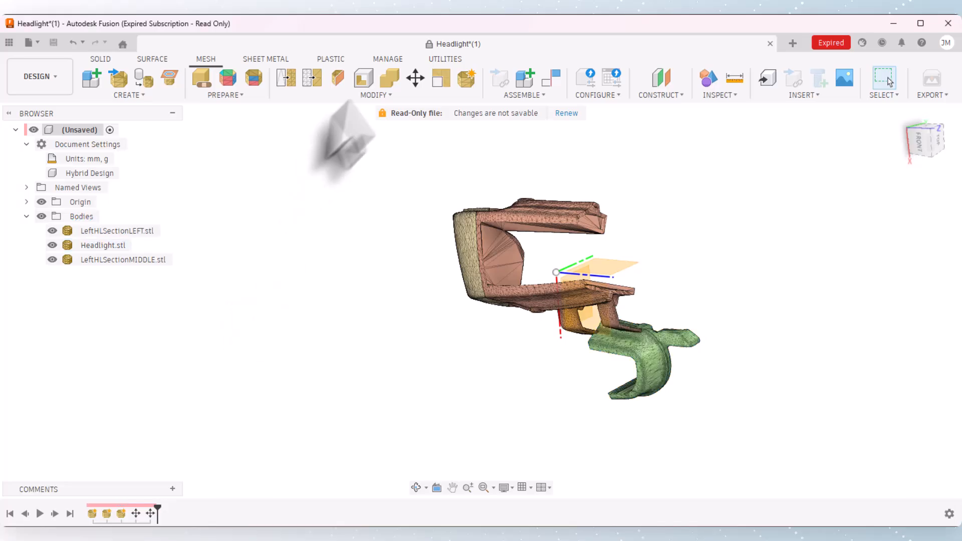
# Step: Start moving Headlight.stl and, viewed from the top, shift it about -194.166 mm in X and -146.318 mm in Y
pyautogui.click(415, 78)
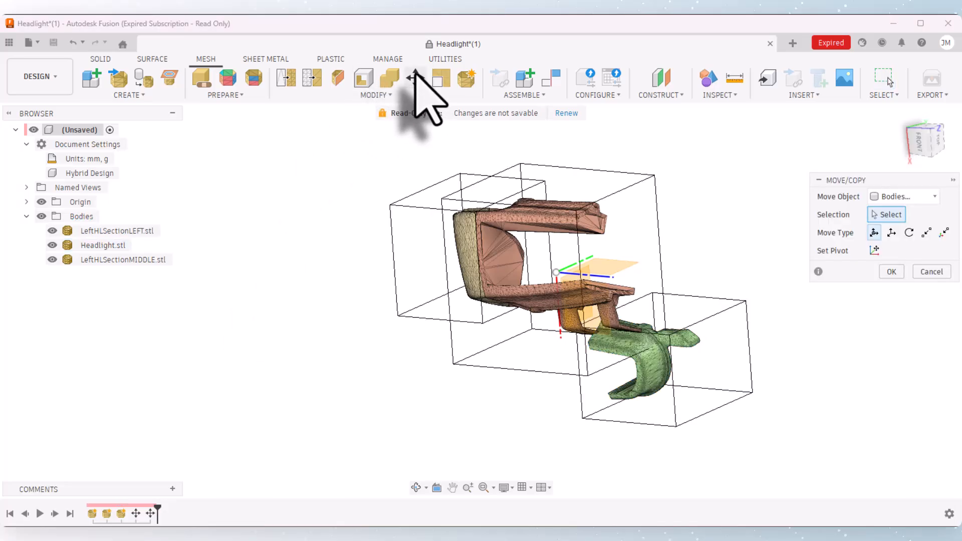
pyautogui.click(100, 246)
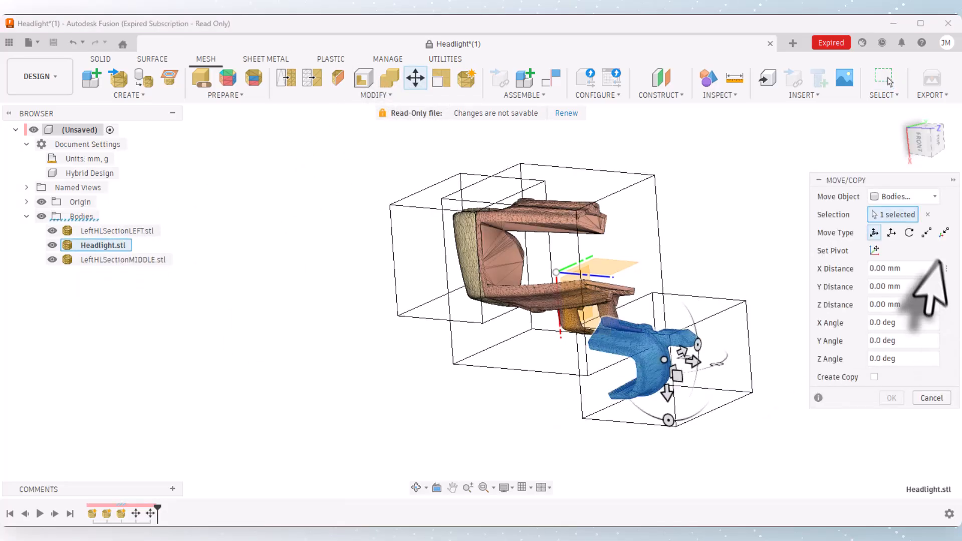
pyautogui.click(935, 141)
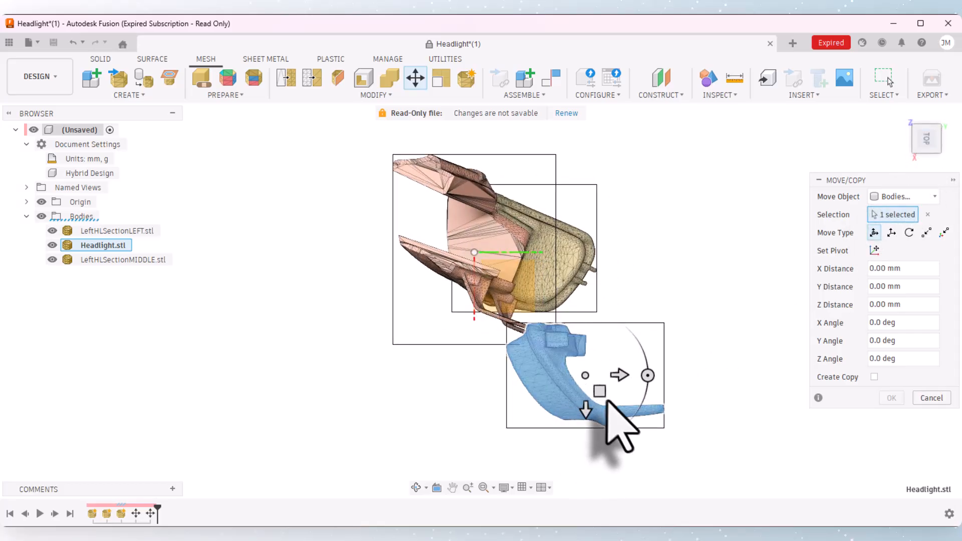
pyautogui.moveTo(607, 386); pyautogui.dragTo(468, 221)
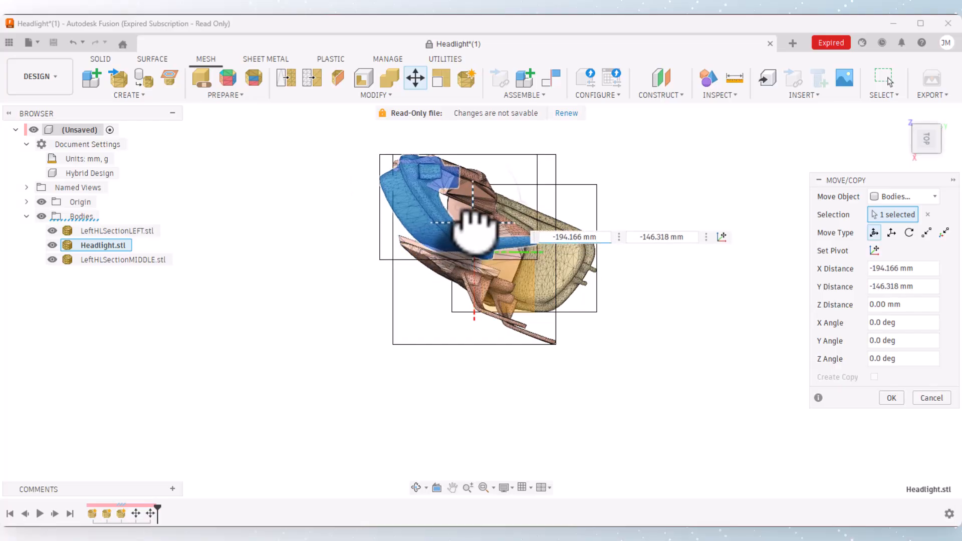
# Step: Viewed from the front, shift Headlight.stl about 102.369 mm in Z so it sits just beyond the open end of the middle section
pyautogui.click(926, 120)
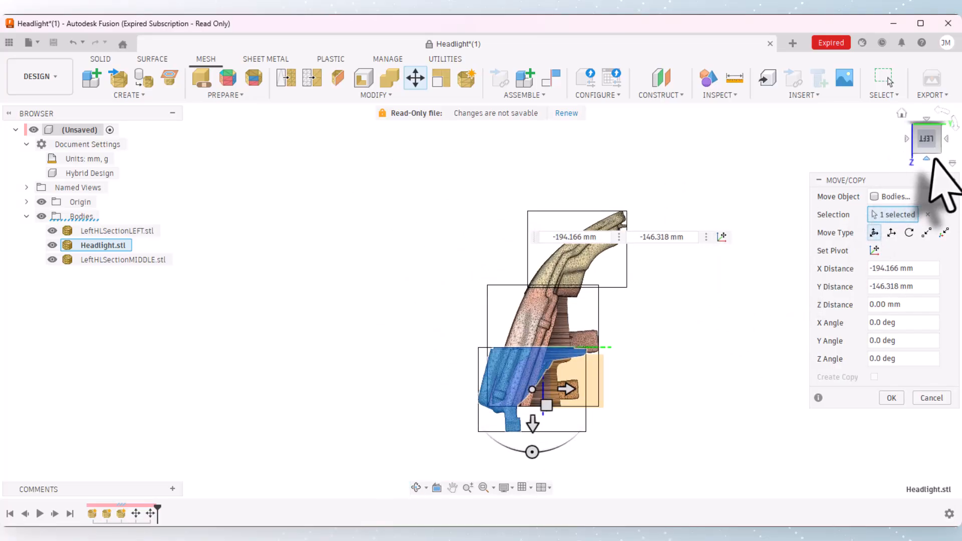
pyautogui.click(908, 139)
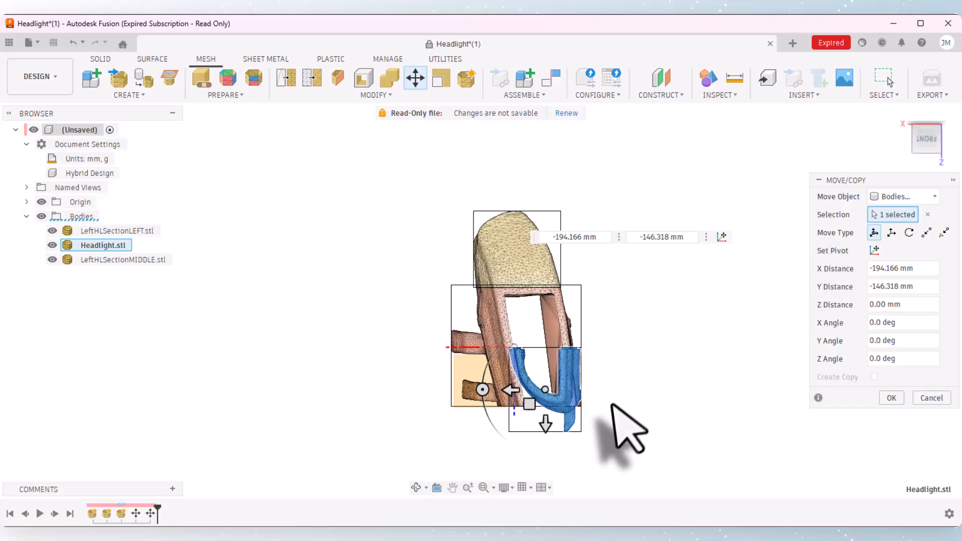
pyautogui.scroll(2, 626, 423)
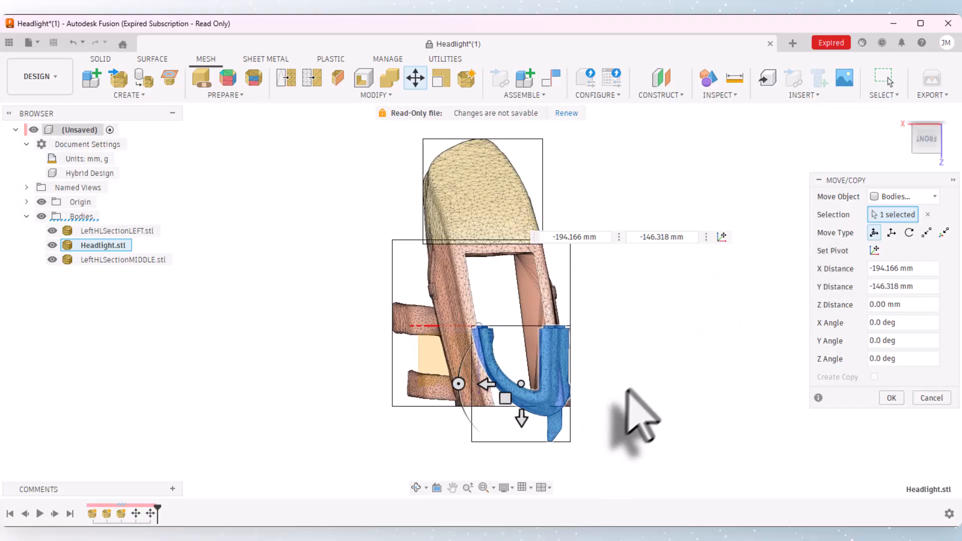
pyautogui.click(936, 114)
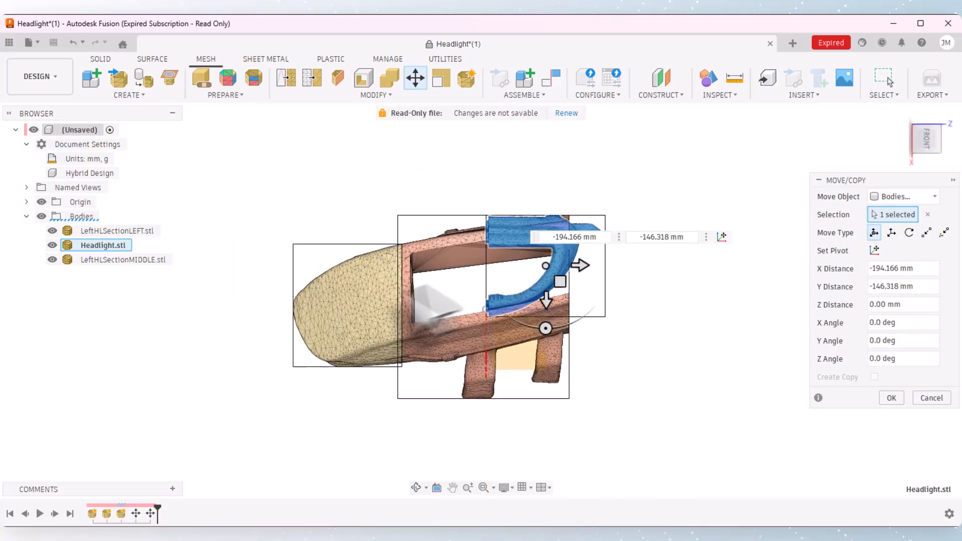
pyautogui.scroll(3, 551, 290)
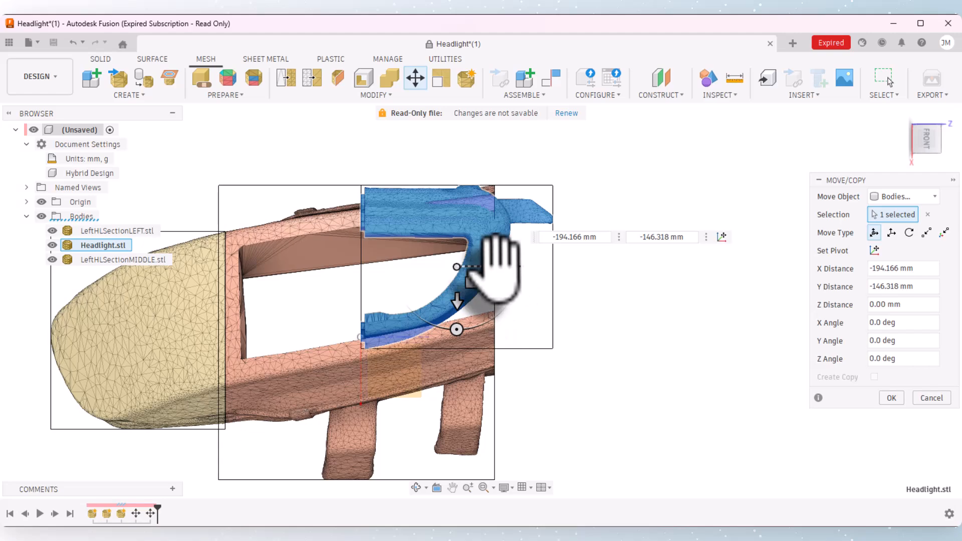
pyautogui.moveTo(494, 260); pyautogui.dragTo(633, 281)
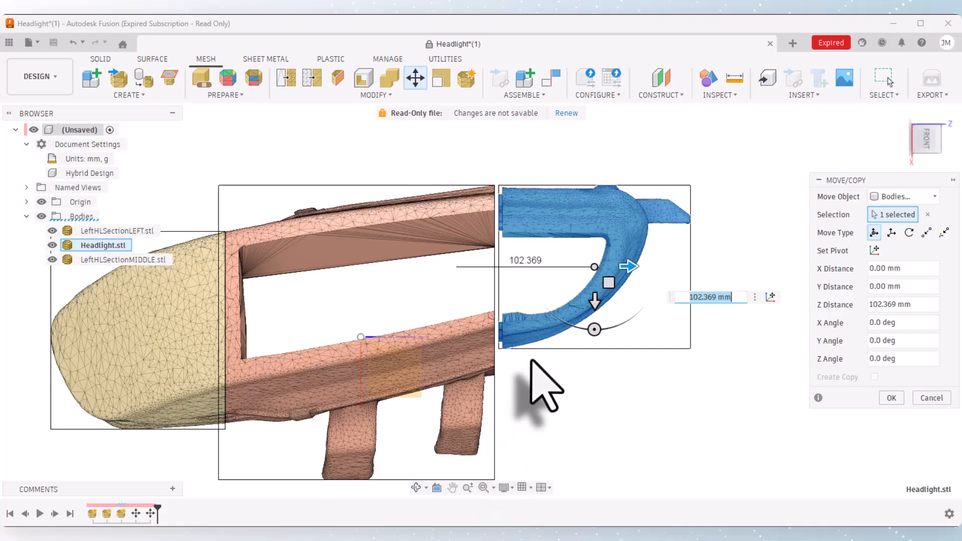
# Step: Viewed from the top, rotate Headlight.stl to match the middle section's angle and shift it about -2.345 mm in X and -15.946 mm in Y
pyautogui.click(941, 145)
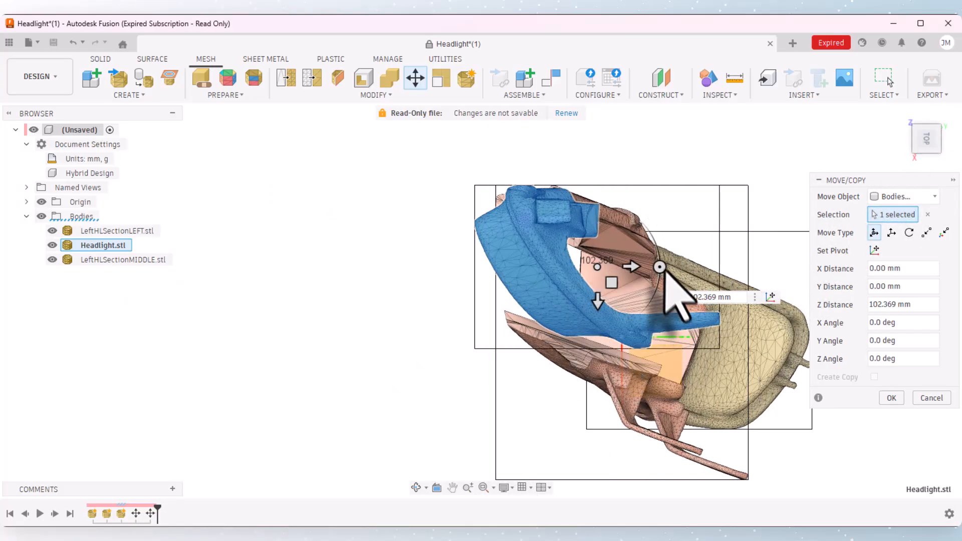
pyautogui.click(660, 267)
pyautogui.moveTo(664, 261); pyautogui.dragTo(650, 301)
pyautogui.moveTo(582, 304)
pyautogui.mouseDown()
pyautogui.moveTo(560, 326)
pyautogui.moveTo(585, 316)
pyautogui.moveTo(578, 305)
pyautogui.mouseUp()
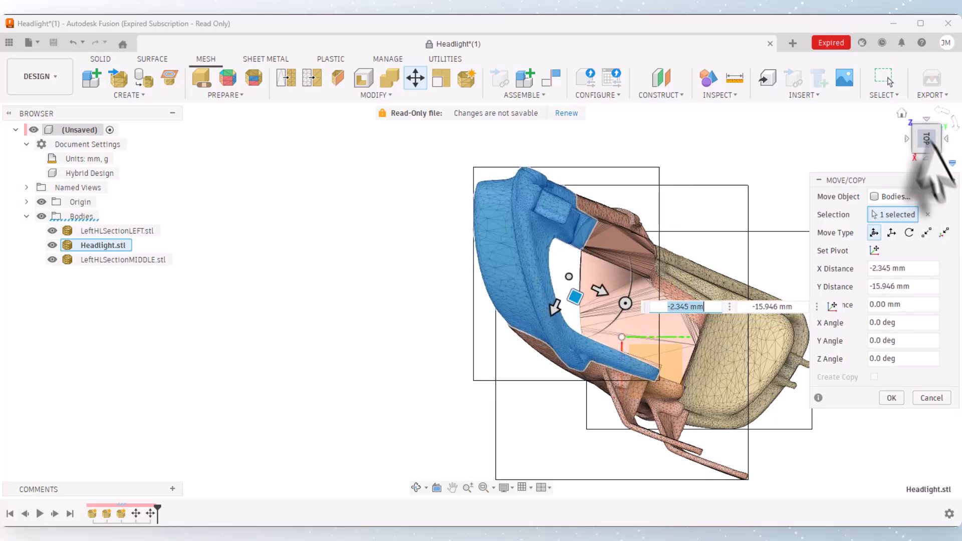
# Step: Viewed from the left, shift Headlight.stl about -6.334 mm in Y and -4.962 mm in Z to meet the middle section
pyautogui.click(903, 134)
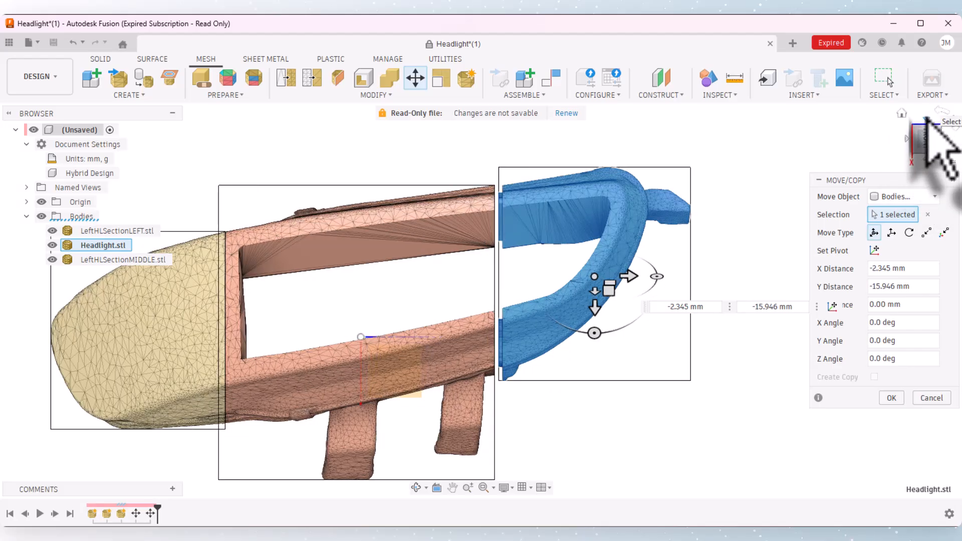
pyautogui.click(926, 122)
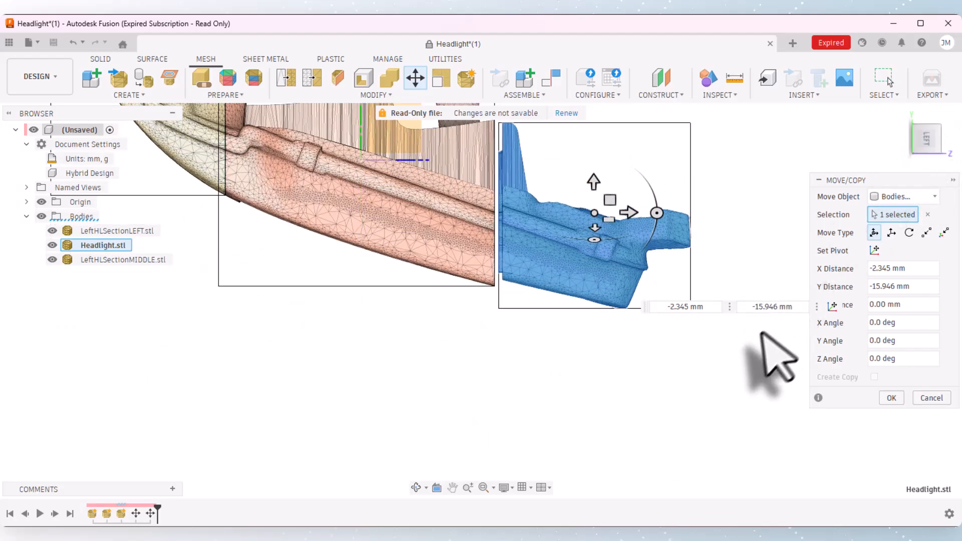
pyautogui.scroll(-2, 763, 334)
pyautogui.scroll(3, 651, 196)
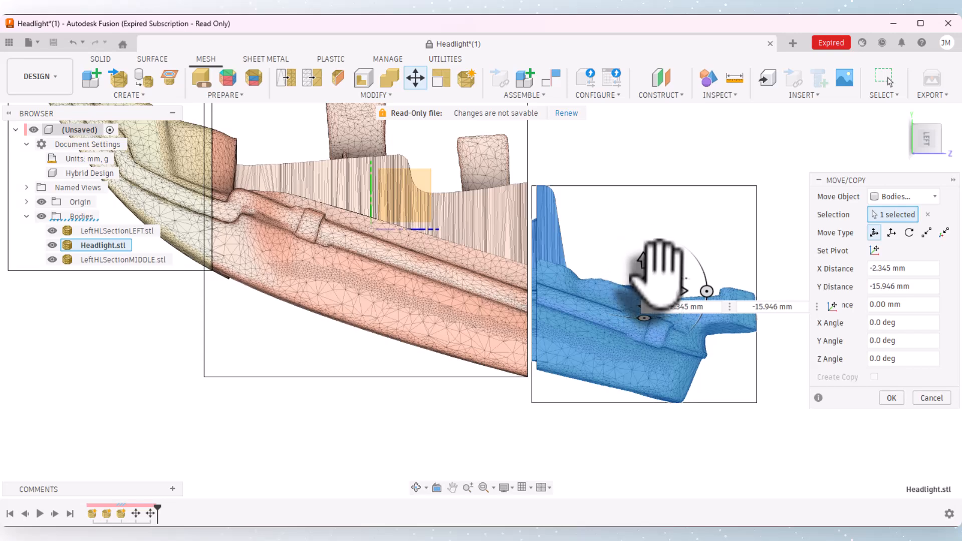
pyautogui.moveTo(659, 273); pyautogui.dragTo(652, 293)
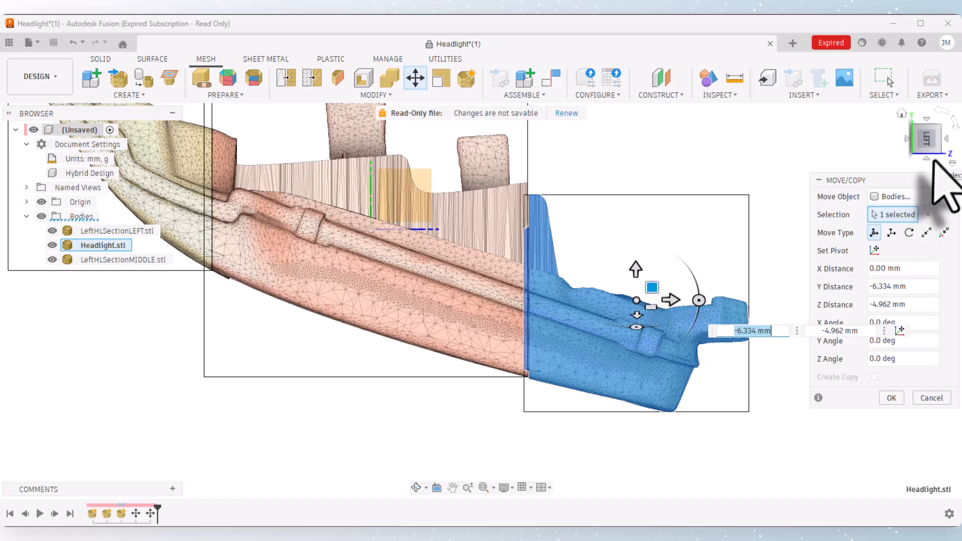
# Step: Viewed from the front, relocate the move pivot to Headlight.stl's inner lower joint corner, shifting it about -41.817 mm in X and 78.842 mm in Z
pyautogui.click(927, 159)
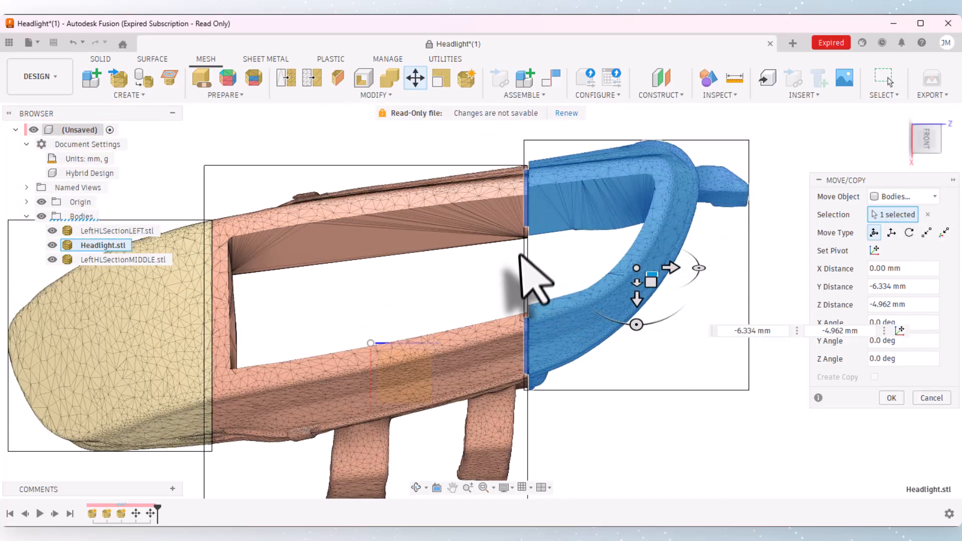
pyautogui.scroll(2, 487, 292)
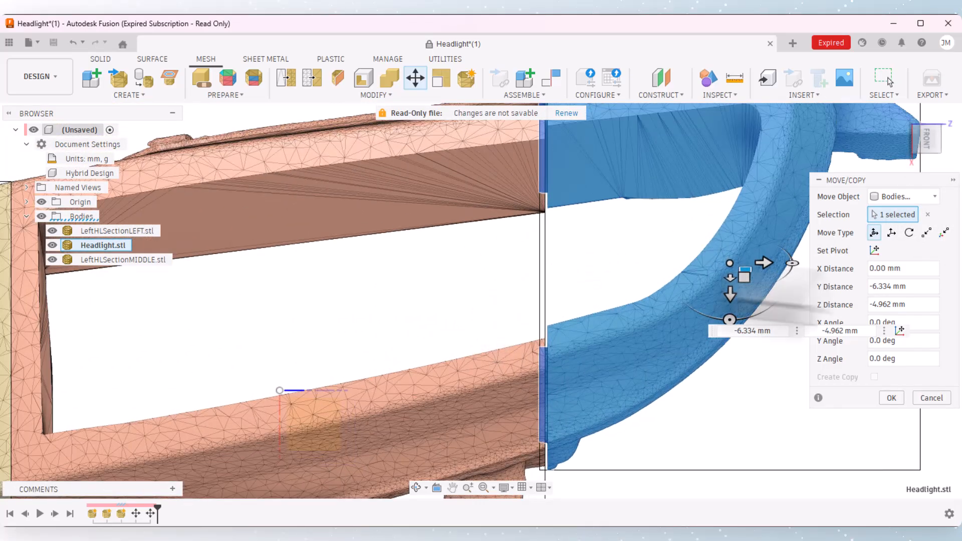
pyautogui.scroll(-2, 631, 281)
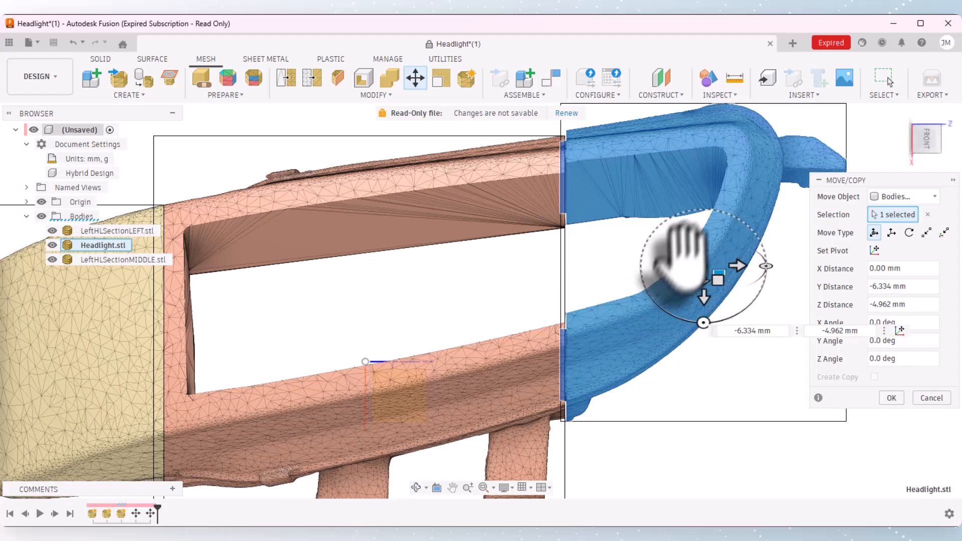
pyautogui.scroll(-2, 687, 268)
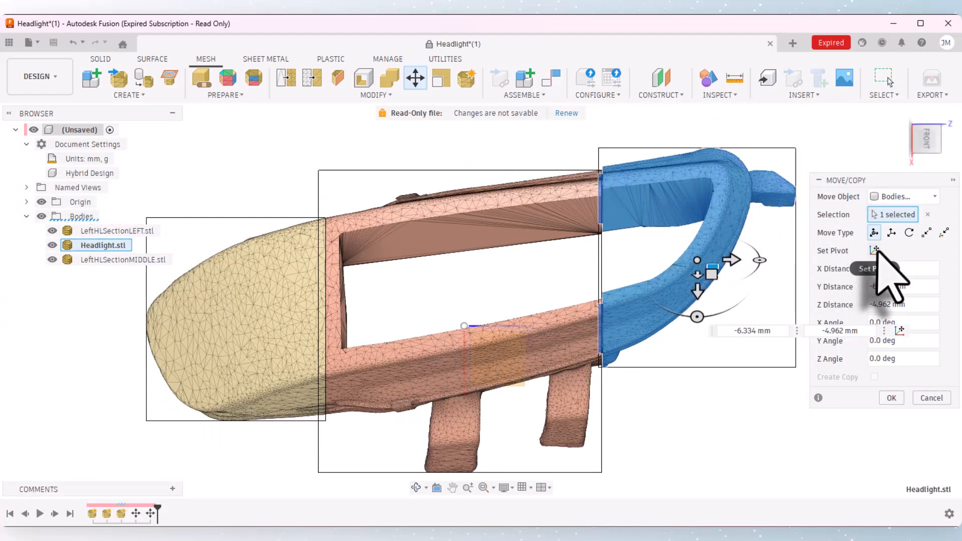
pyautogui.click(874, 251)
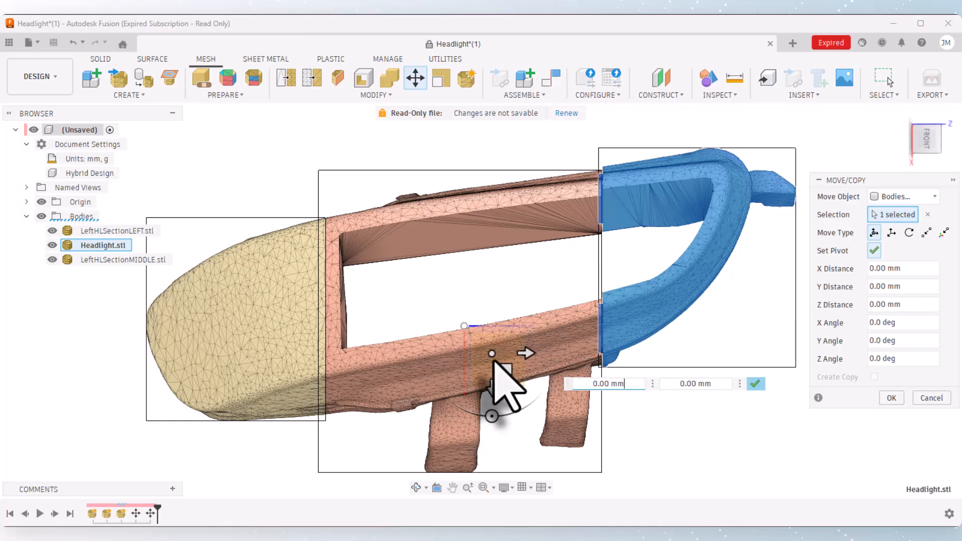
pyautogui.moveTo(494, 354); pyautogui.dragTo(614, 316)
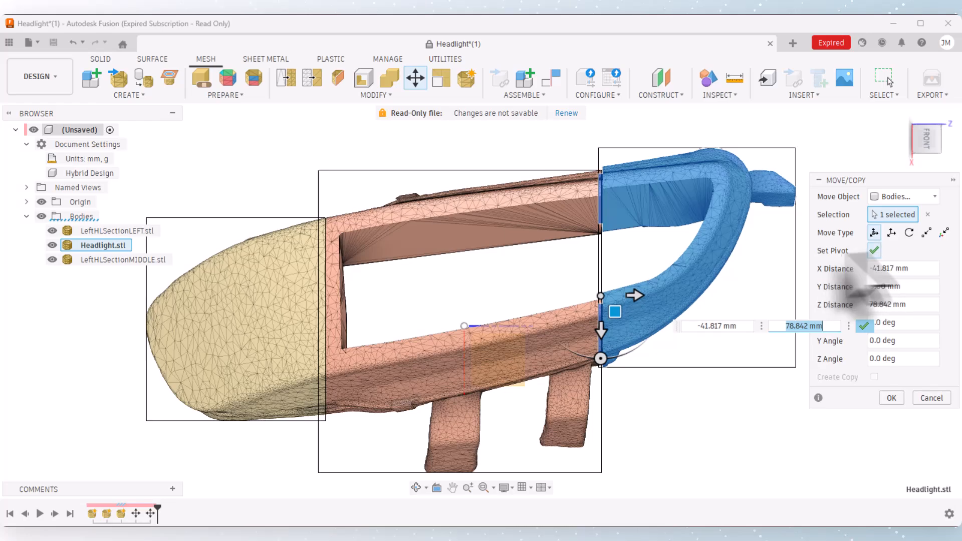
pyautogui.click(873, 250)
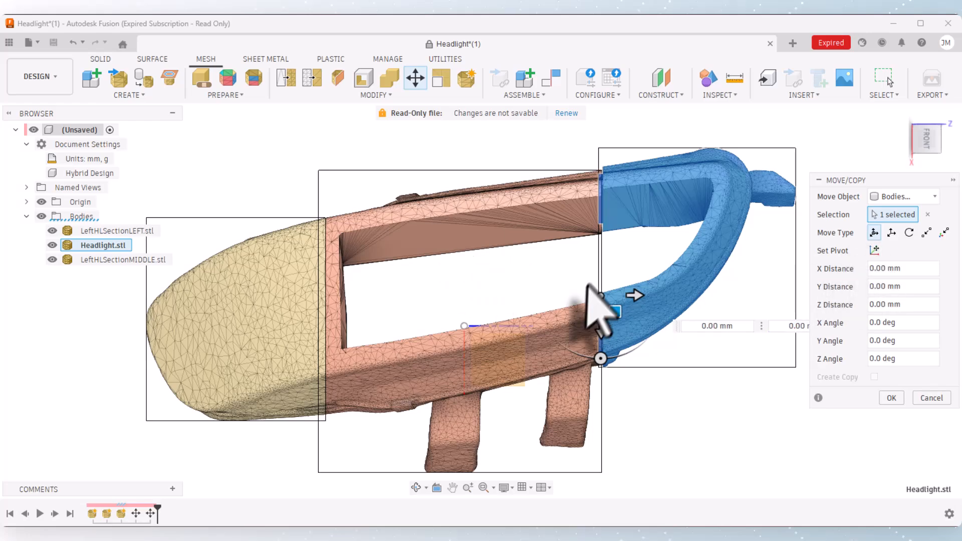
# Step: Shift Headlight.stl about 0.741 mm in X and -0.988 mm in Z to close the gap at the lower joint corner
pyautogui.scroll(5, 564, 333)
pyautogui.scroll(5, 566, 333)
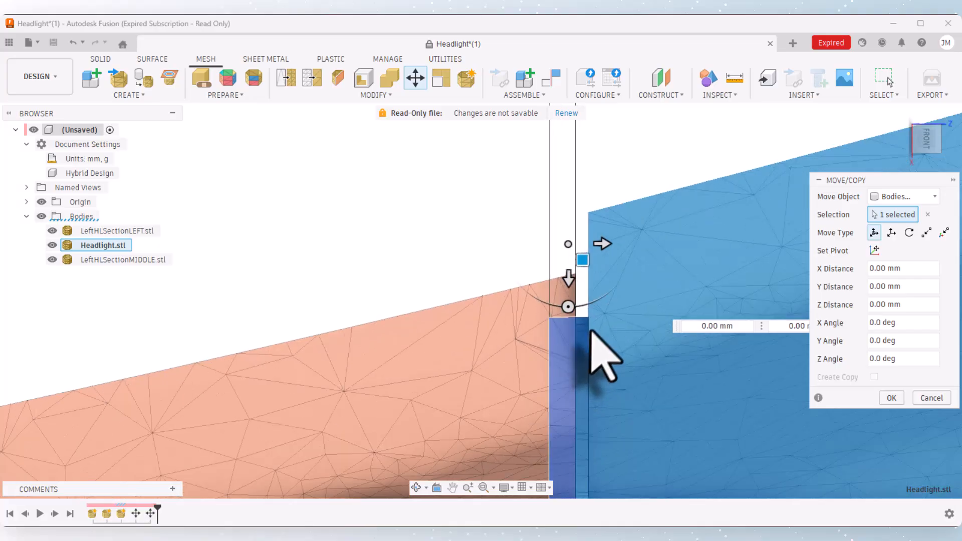
pyautogui.scroll(2, 574, 242)
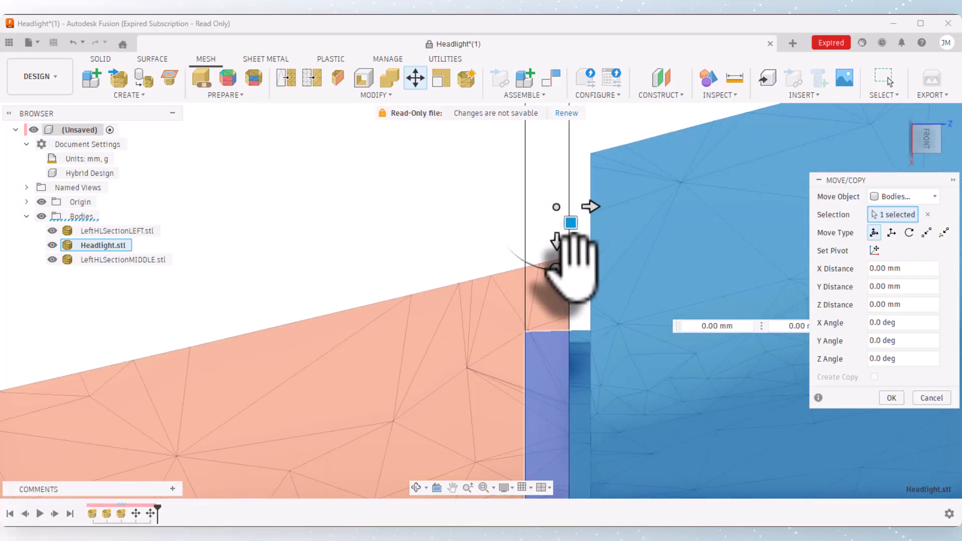
pyautogui.moveTo(555, 235); pyautogui.dragTo(551, 325)
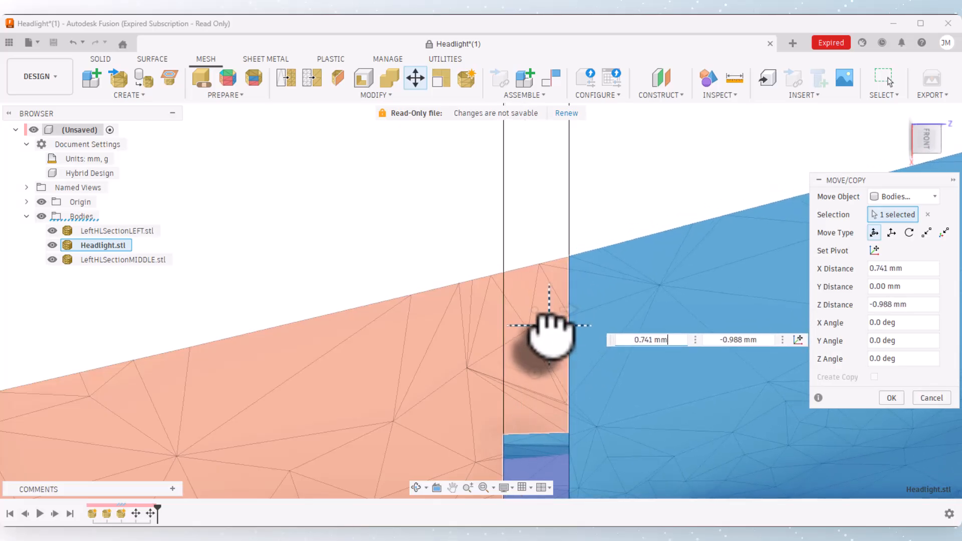
# Step: Nudge Headlight.stl about 0.013 mm in X to line up its edge with the middle section at the seam
pyautogui.scroll(10, 560, 288)
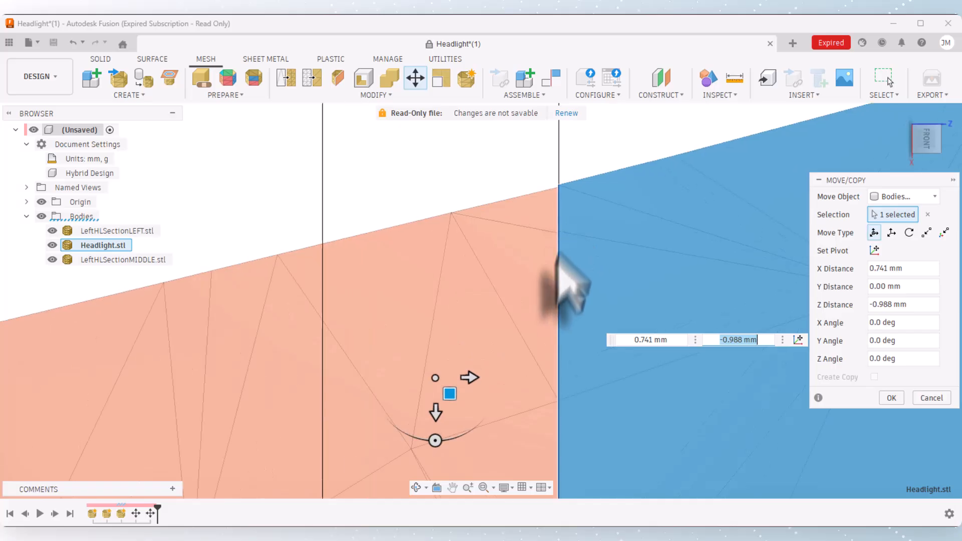
pyautogui.scroll(-3, 549, 279)
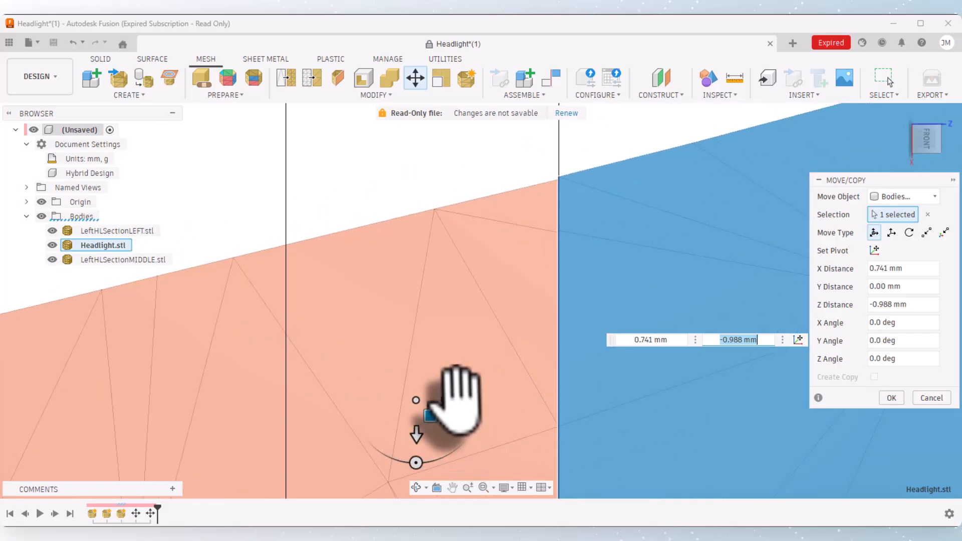
pyautogui.moveTo(456, 404); pyautogui.dragTo(420, 436)
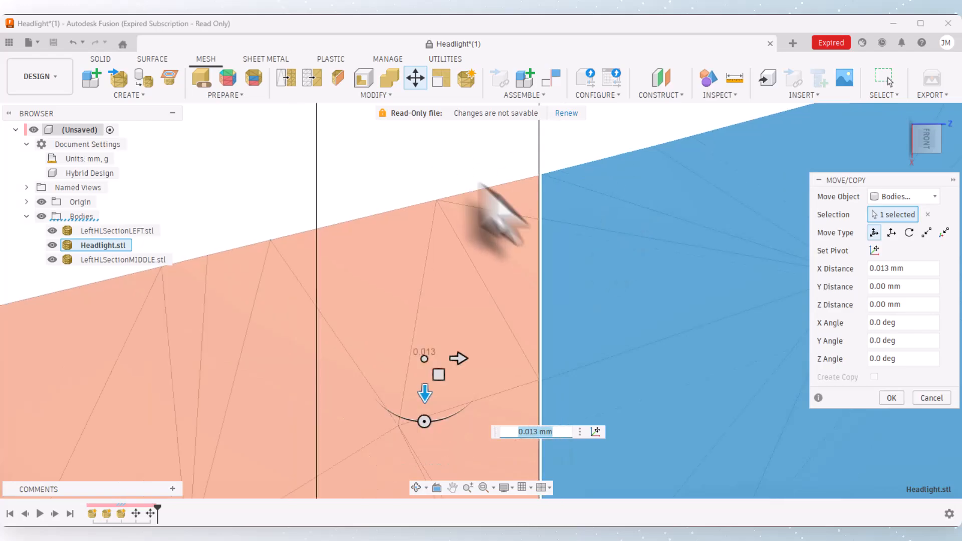
pyautogui.scroll(5, 536, 226)
pyautogui.scroll(-5, 541, 198)
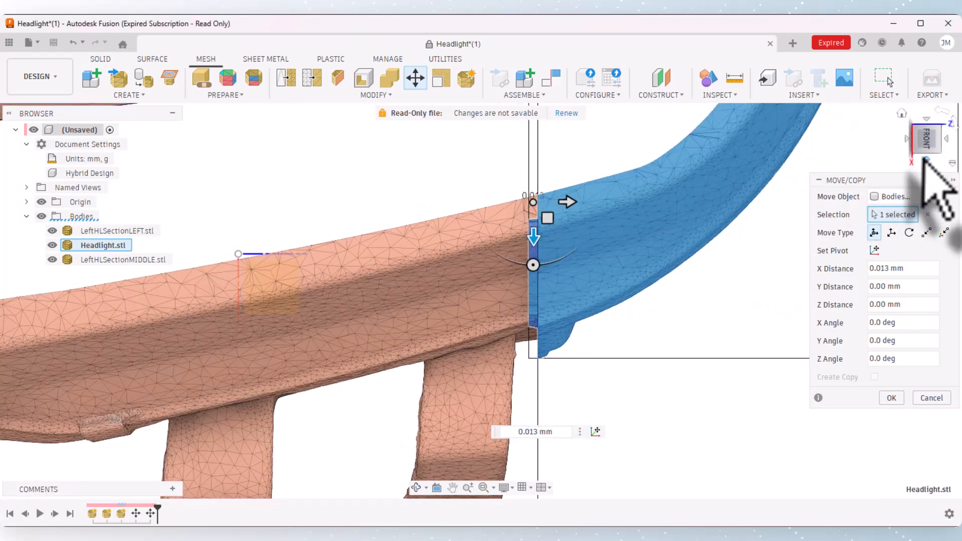
# Step: Viewed from the right, shift Headlight.stl about 7.759 mm in Y to align its joint edge with the middle section
pyautogui.click(926, 159)
pyautogui.scroll(-4, 531, 233)
pyautogui.scroll(8, 539, 275)
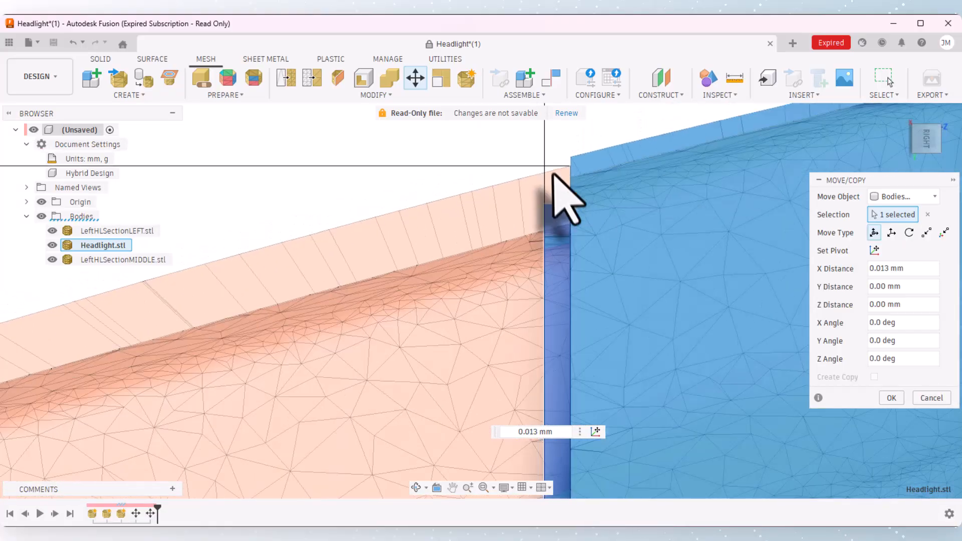
pyautogui.scroll(-6, 577, 137)
pyautogui.scroll(5, 574, 408)
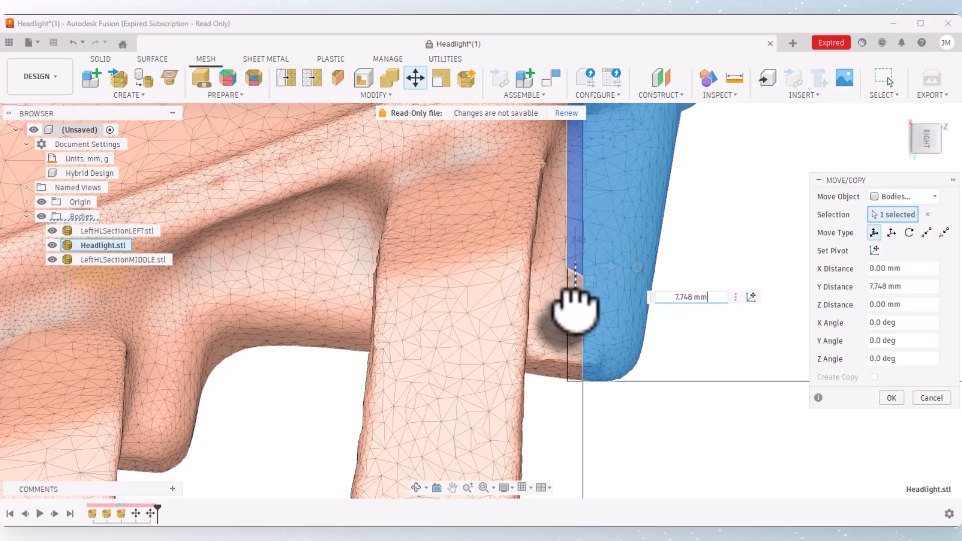
pyautogui.scroll(8, 583, 296)
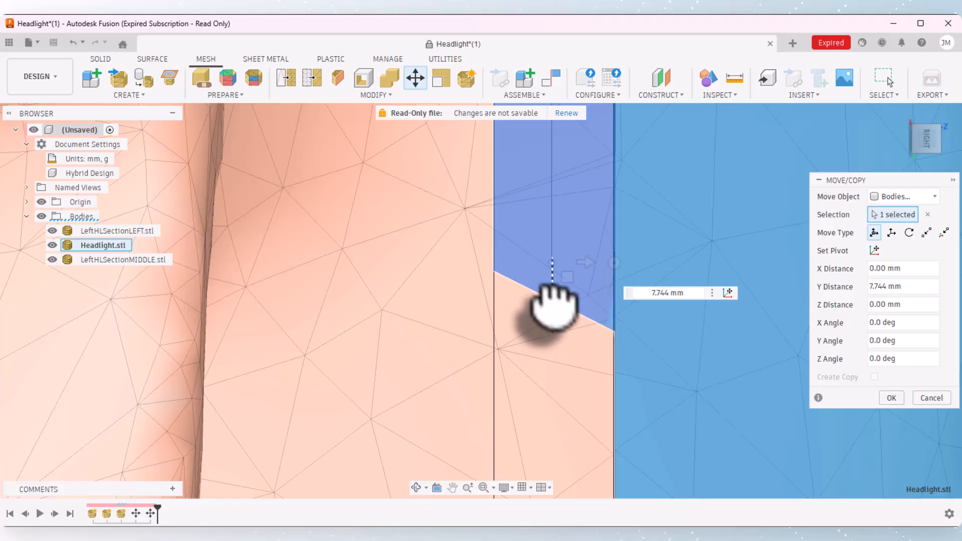
pyautogui.moveTo(552, 296); pyautogui.dragTo(552, 312)
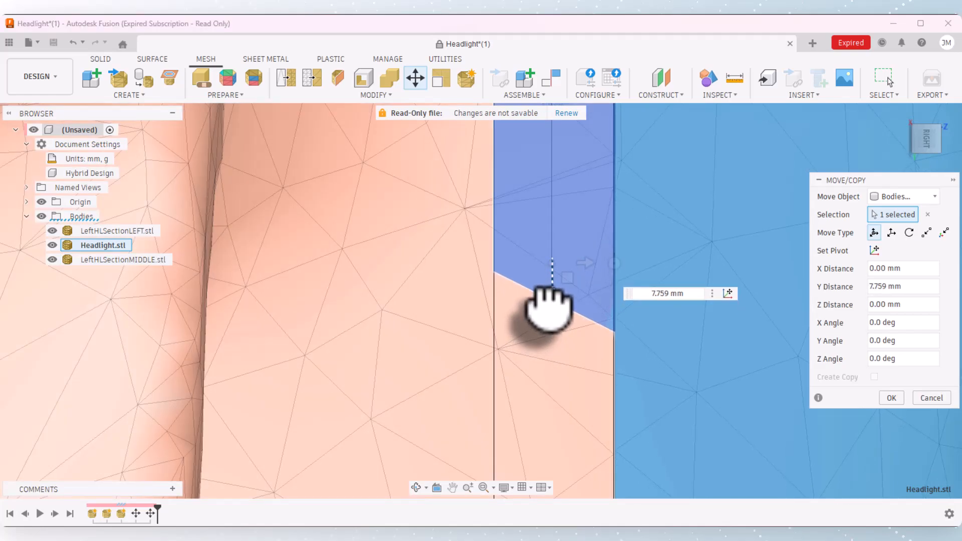
pyautogui.scroll(-10, 556, 298)
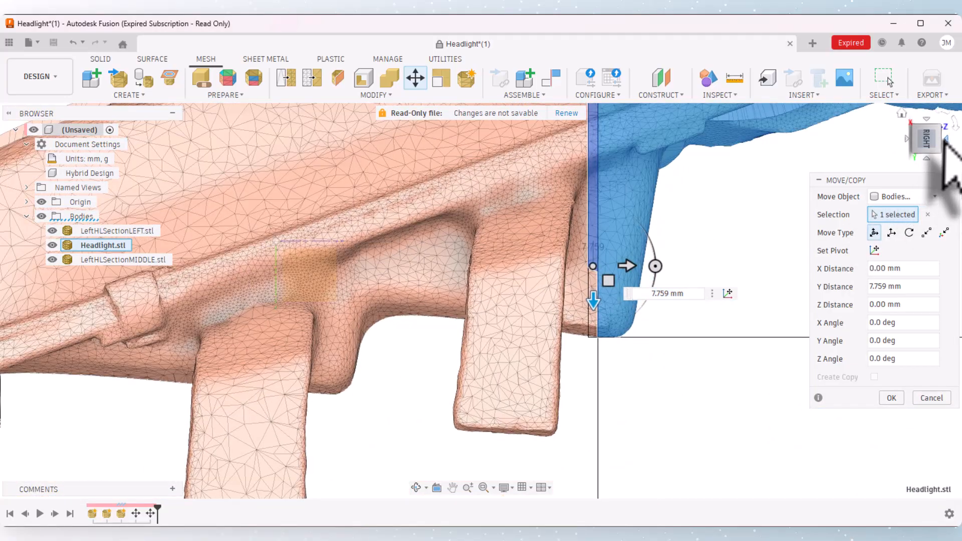
# Step: Examine the fit between Headlight.stl and the middle section from the top and in an orbited view of the seam
pyautogui.click(944, 141)
pyautogui.scroll(3, 421, 327)
pyautogui.scroll(-3, 415, 354)
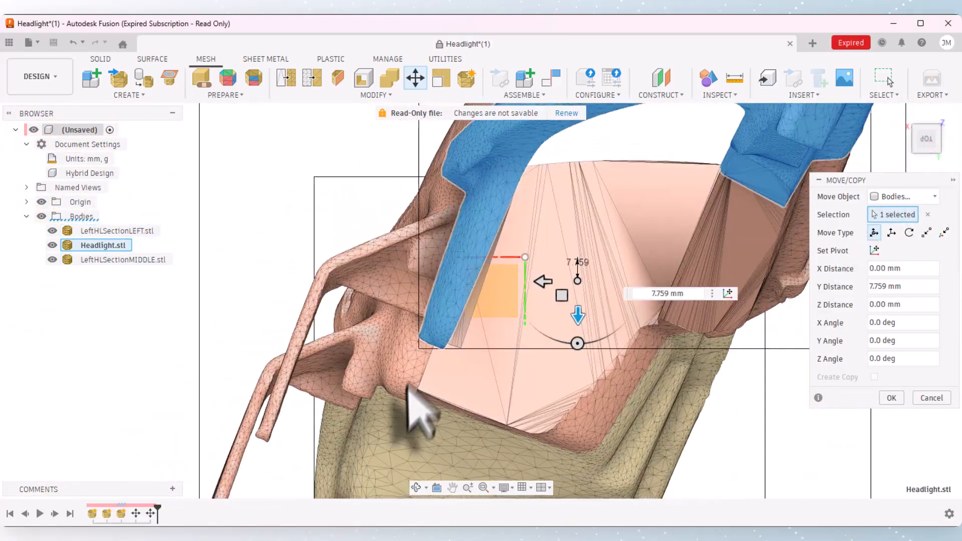
pyautogui.scroll(-5, 418, 407)
pyautogui.scroll(8, 666, 279)
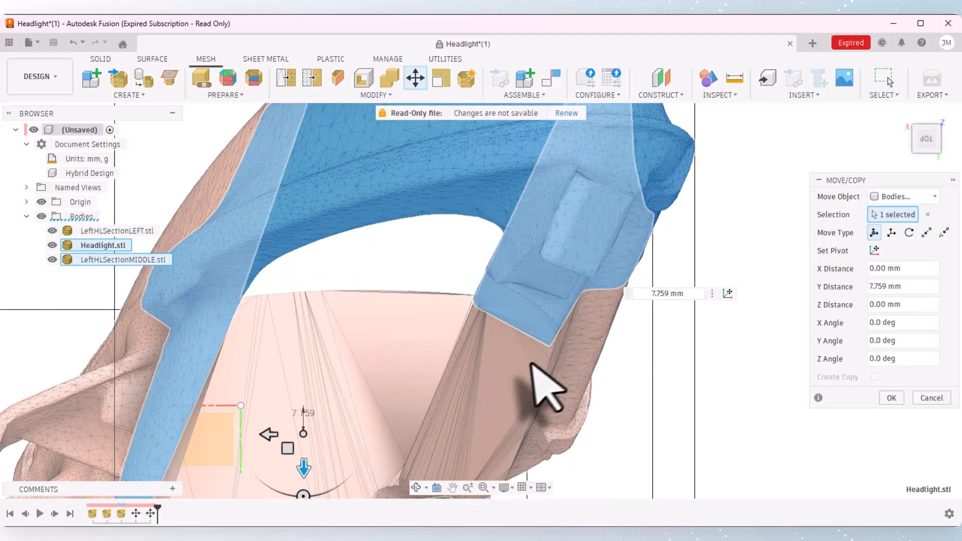
pyautogui.scroll(4, 535, 365)
pyautogui.scroll(-8, 618, 257)
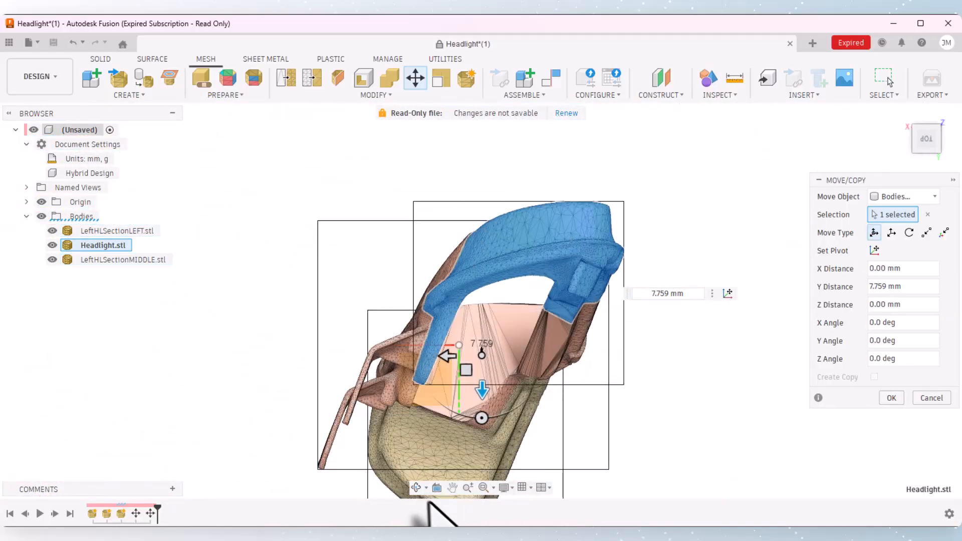
pyautogui.click(418, 488)
pyautogui.moveTo(476, 336); pyautogui.dragTo(450, 410)
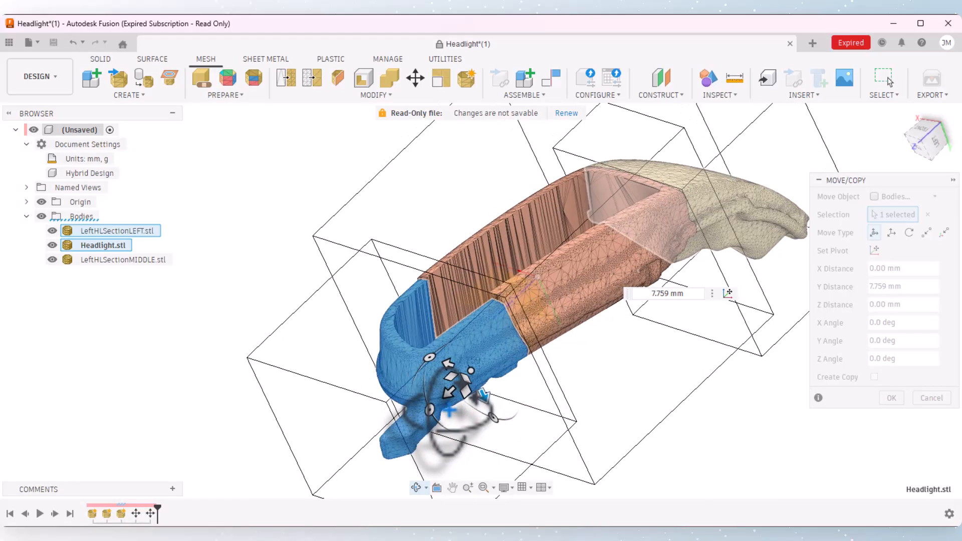
pyautogui.scroll(5, 498, 301)
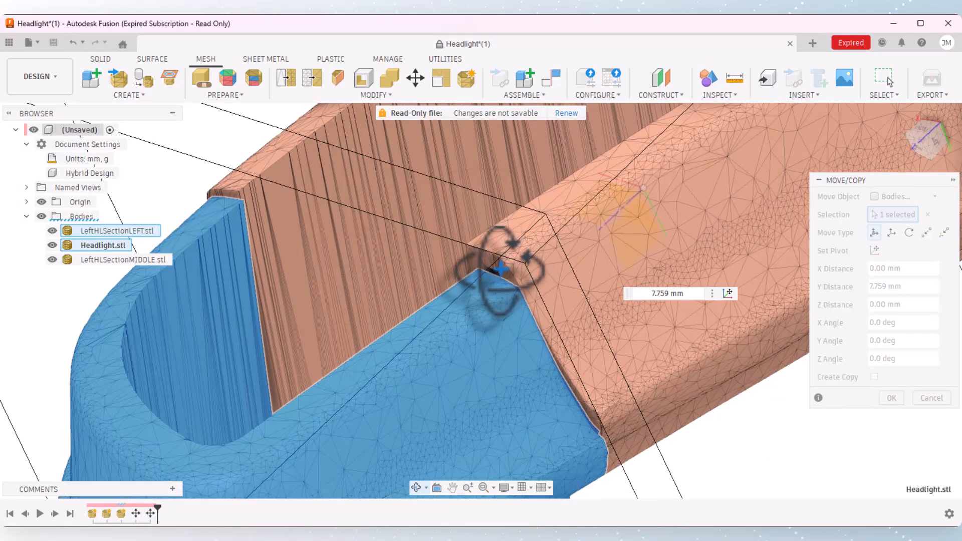
pyautogui.scroll(-5, 498, 286)
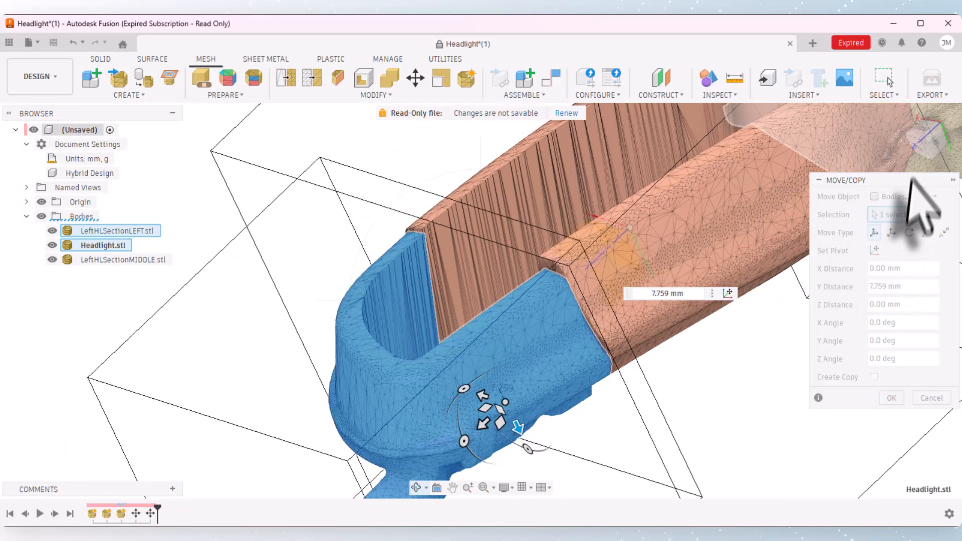
# Step: Check the overlap of Headlight.stl with the middle section from the top and bottom views
pyautogui.click(920, 146)
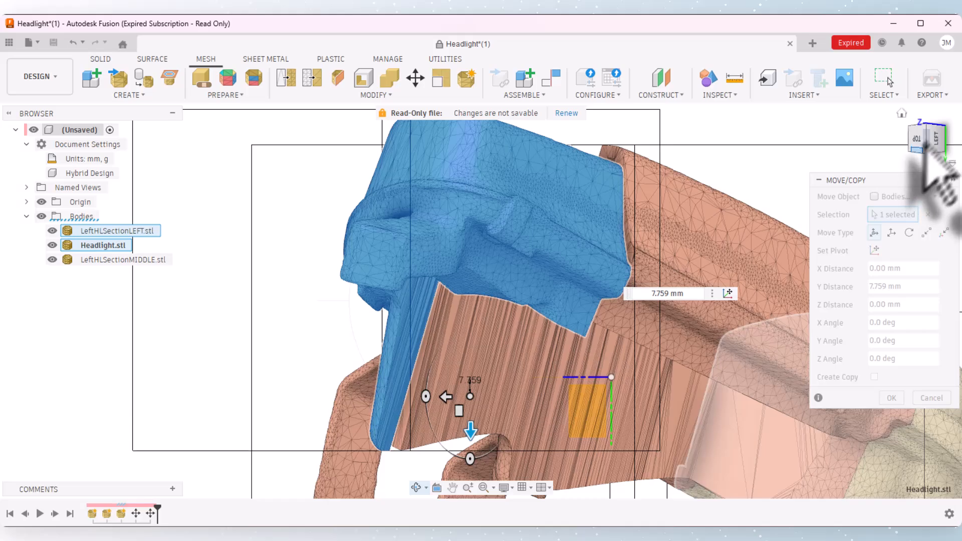
pyautogui.moveTo(923, 172); pyautogui.dragTo(674, 211)
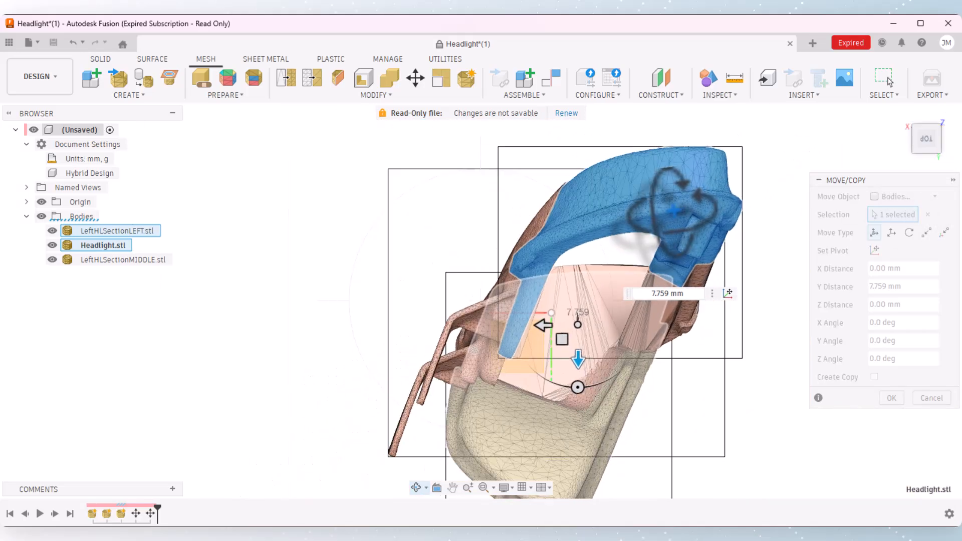
pyautogui.click(906, 136)
pyautogui.click(906, 136)
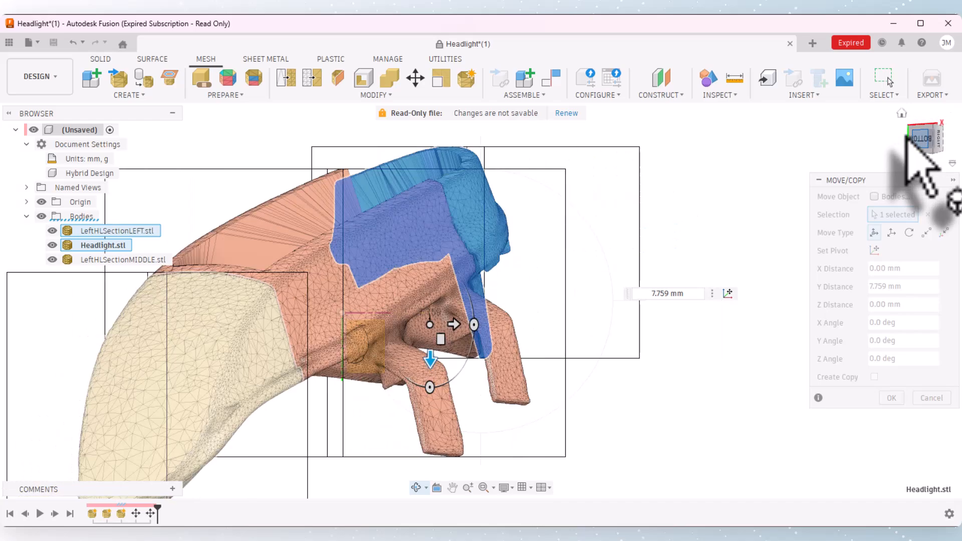
pyautogui.scroll(5, 200, 196)
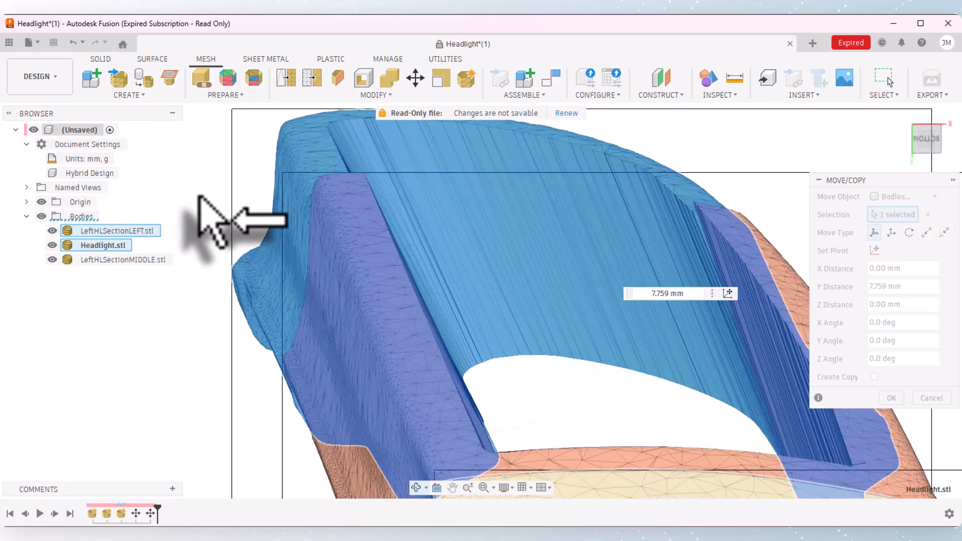
pyautogui.scroll(-5, 441, 210)
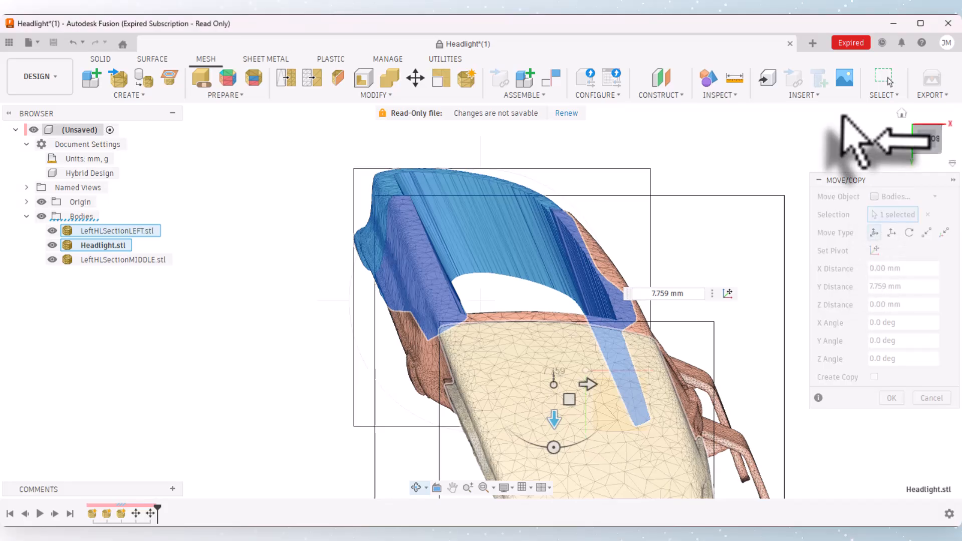
# Step: Viewed from the bottom, relocate Headlight.stl's move pivot near its inner joint corner, shifting it about -55.376 mm in X and -69.22 mm in Z
pyautogui.press('Escape')
pyautogui.click(874, 249)
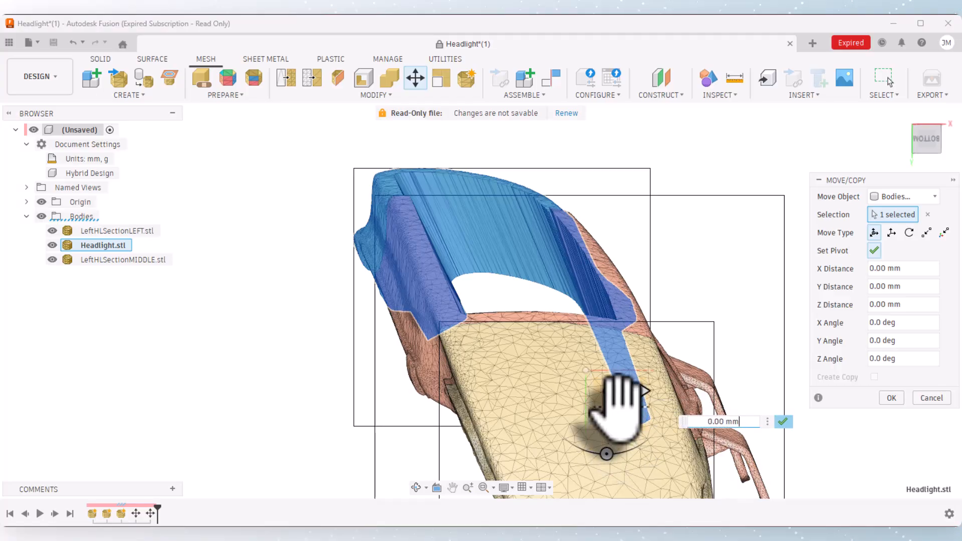
pyautogui.moveTo(618, 397); pyautogui.dragTo(491, 302)
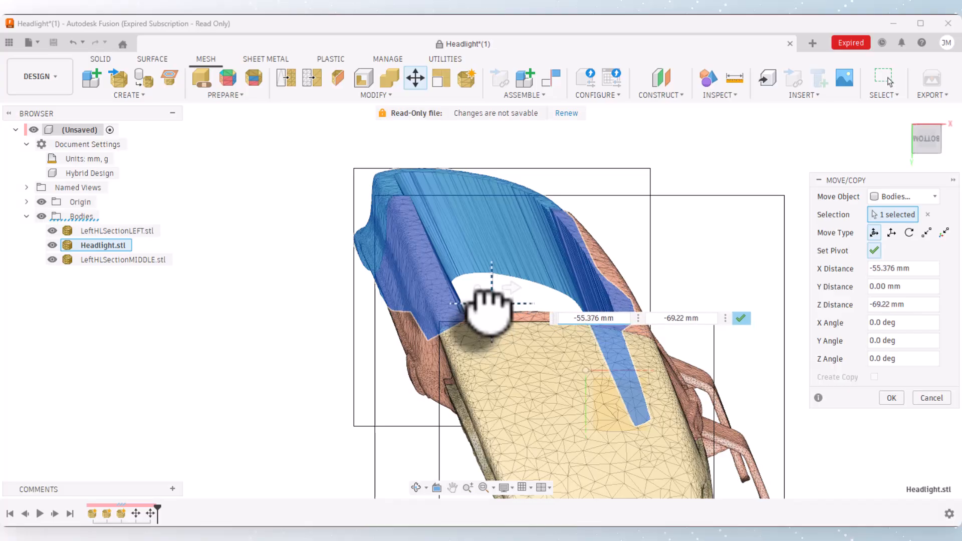
pyautogui.scroll(2, 481, 300)
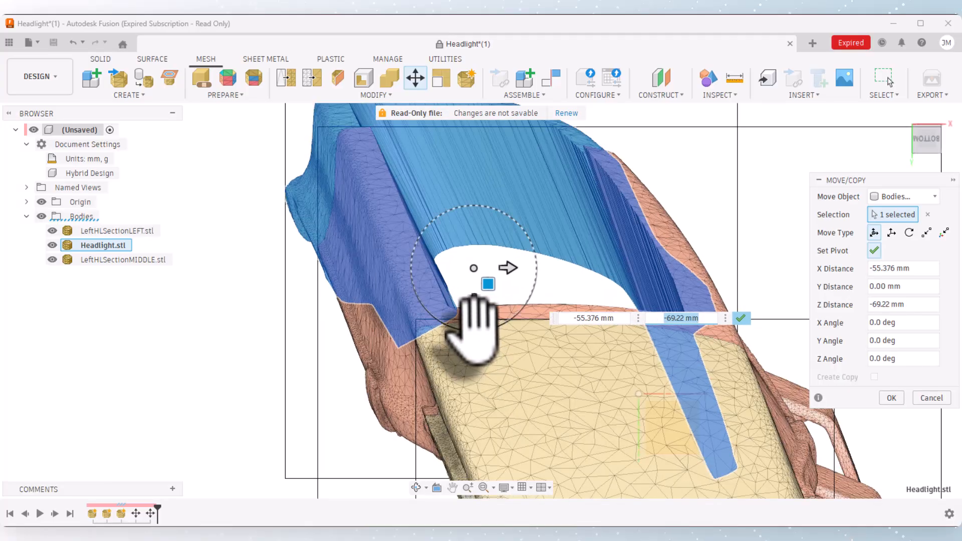
pyautogui.scroll(-3, 475, 306)
pyautogui.scroll(2, 441, 311)
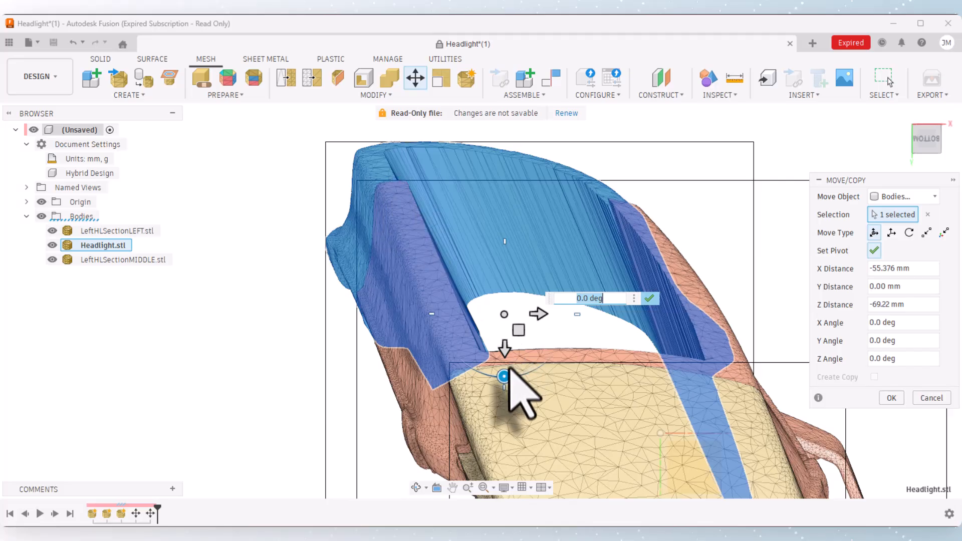
pyautogui.moveTo(504, 375); pyautogui.dragTo(501, 382)
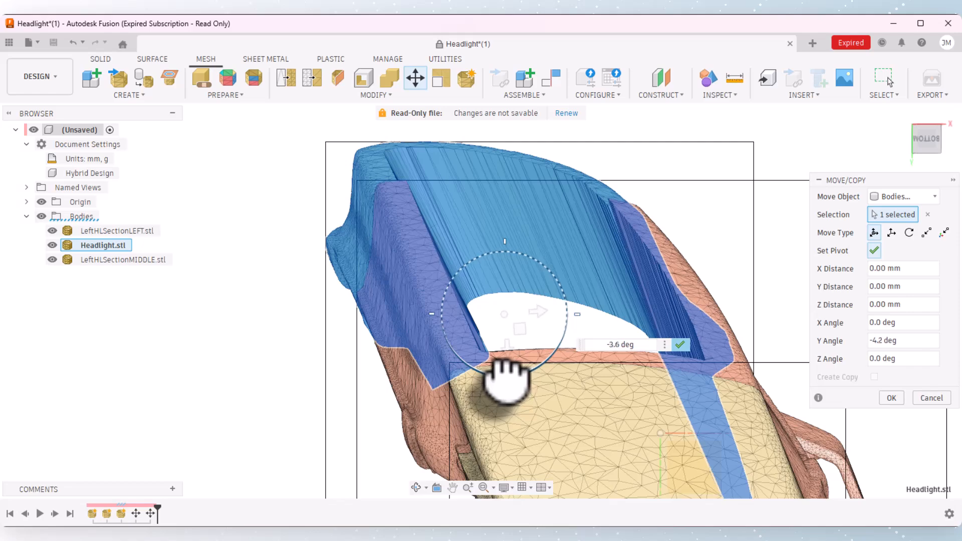
pyautogui.moveTo(502, 376); pyautogui.dragTo(504, 377)
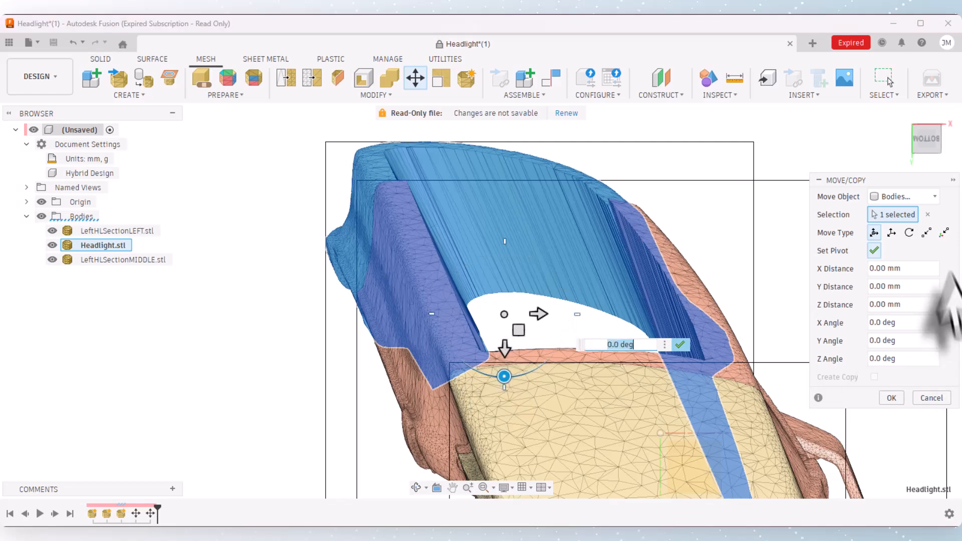
pyautogui.click(873, 249)
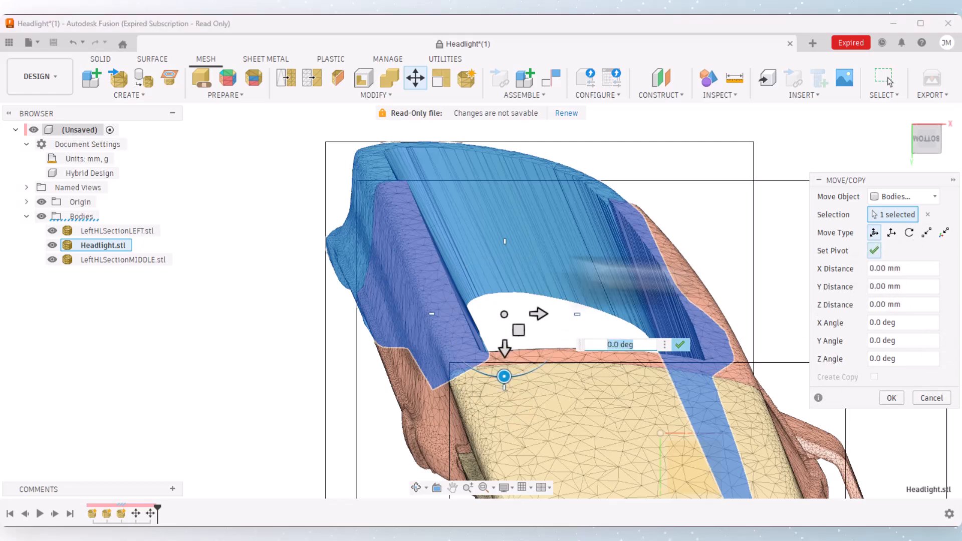
pyautogui.click(873, 250)
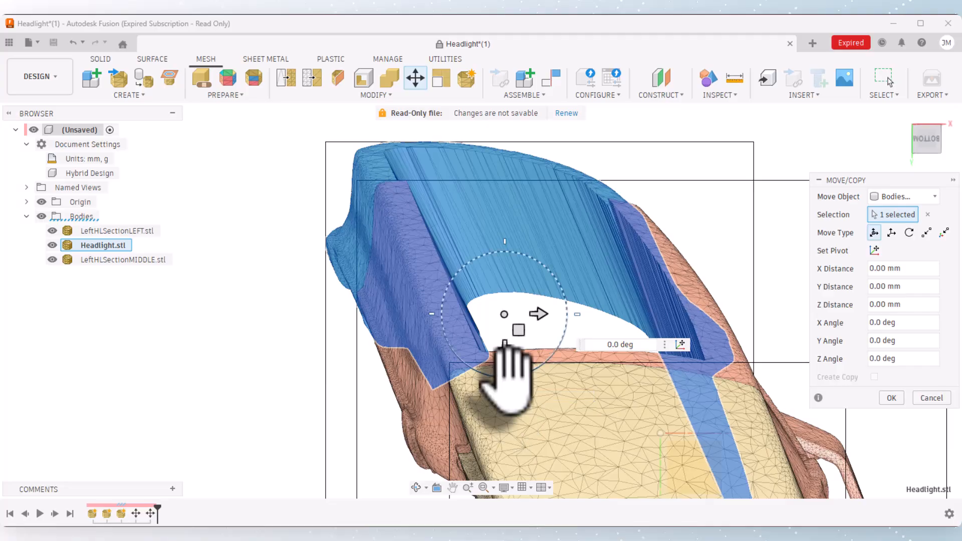
# Step: Rotate Headlight.stl about 2.5 degrees around the Y axis to match the middle section's angle
pyautogui.moveTo(504, 346); pyautogui.dragTo(505, 368)
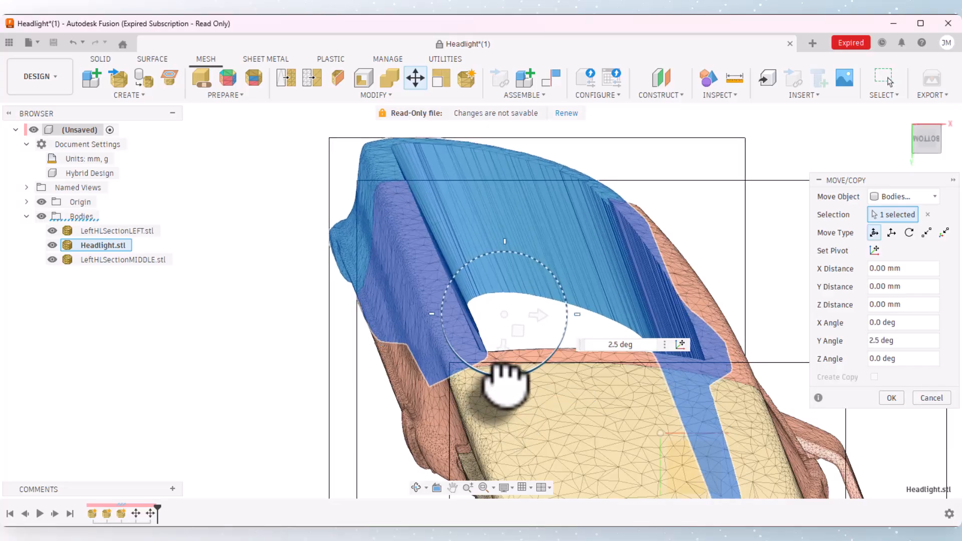
pyautogui.scroll(3, 397, 129)
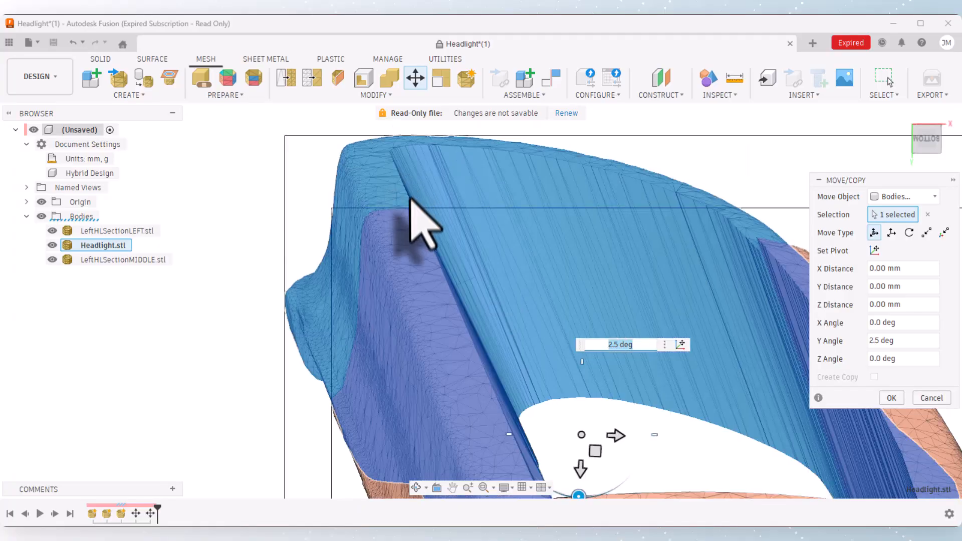
pyautogui.scroll(-8, 419, 182)
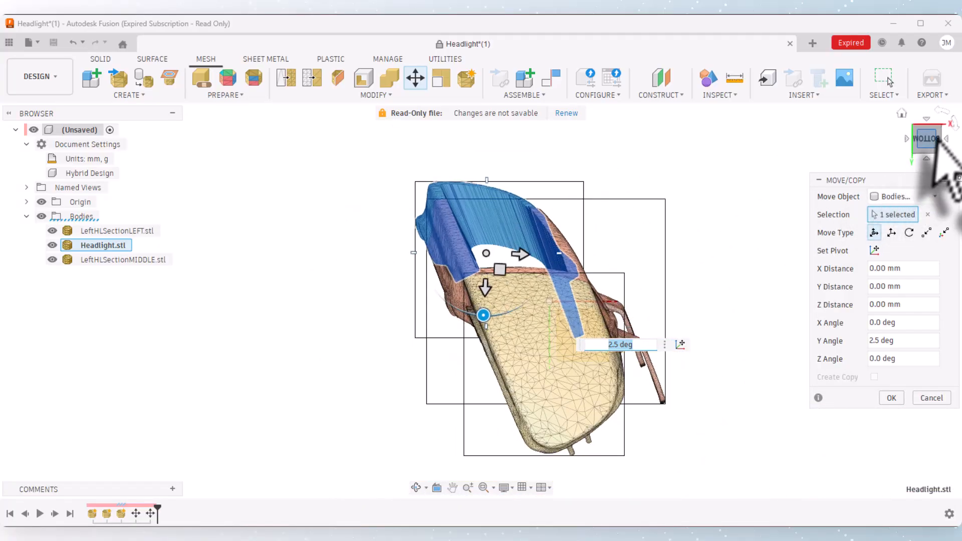
# Step: Check the rotated fit from the top, and in the right view relocate the move pivot to Headlight.stl's upper joint corner
pyautogui.moveTo(948, 140); pyautogui.dragTo(929, 151)
pyautogui.scroll(5, 386, 247)
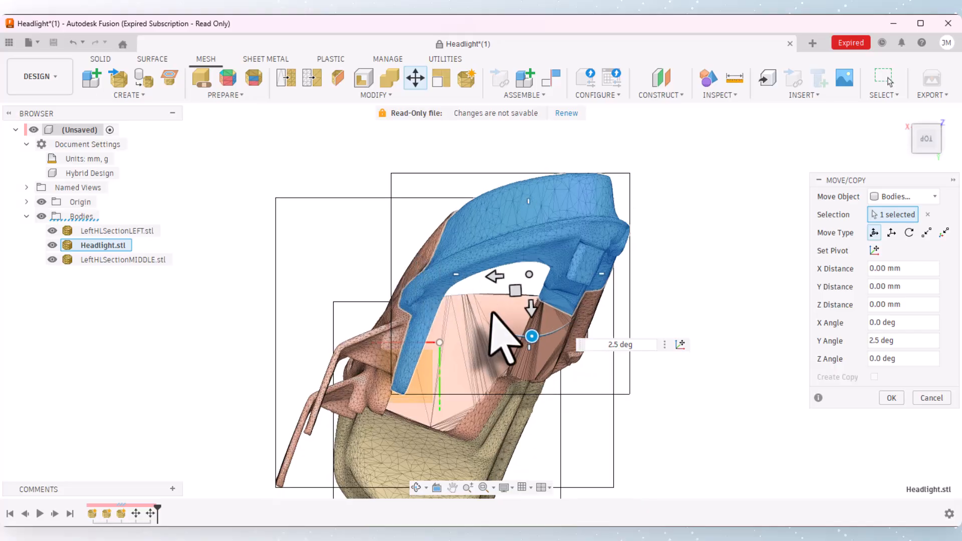
pyautogui.scroll(3, 445, 203)
pyautogui.scroll(-5, 476, 273)
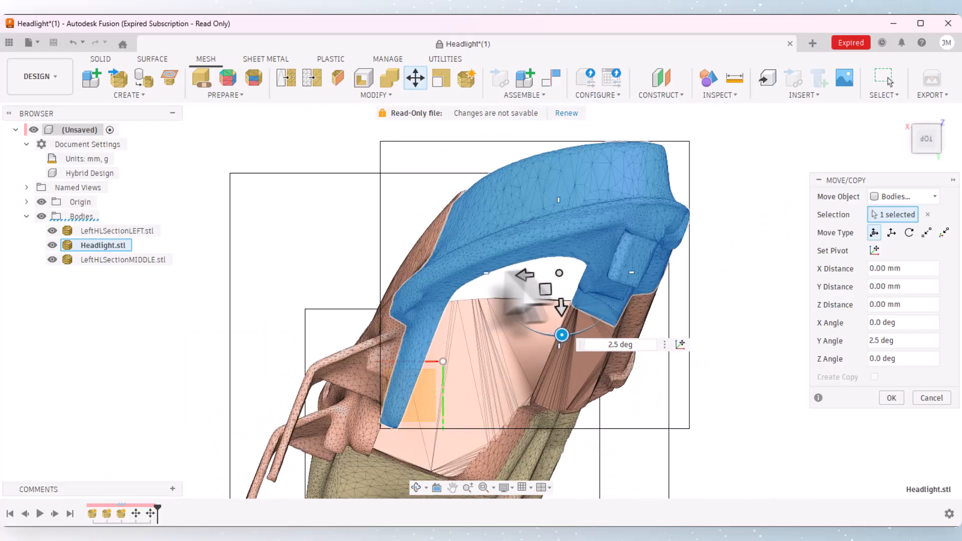
pyautogui.moveTo(927, 142); pyautogui.dragTo(889, 163)
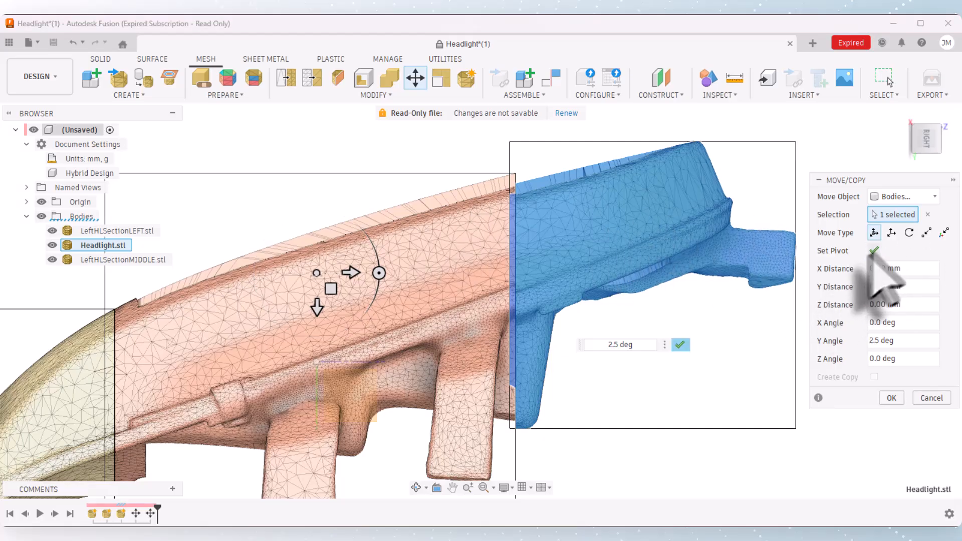
pyautogui.click(873, 250)
pyautogui.click(342, 407)
pyautogui.click(343, 403)
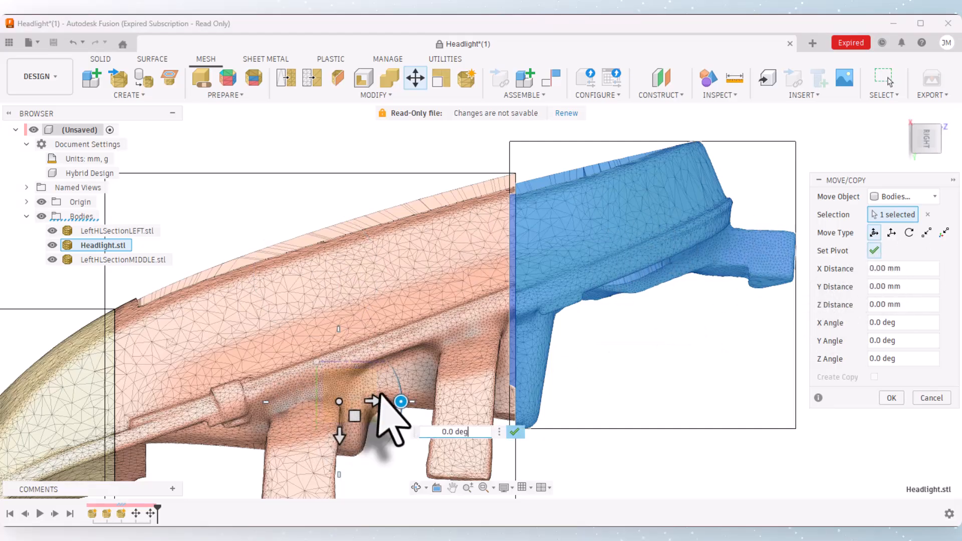
pyautogui.moveTo(351, 408); pyautogui.dragTo(531, 203)
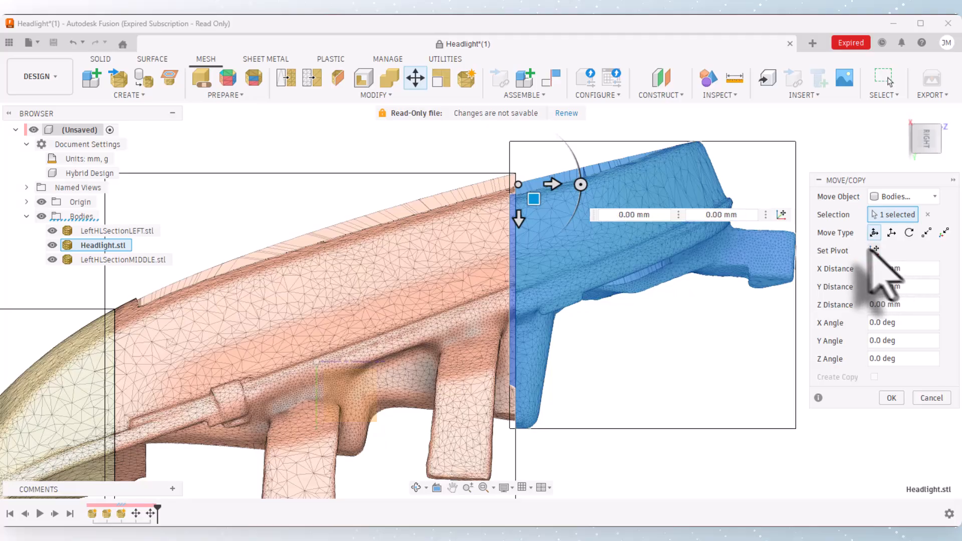
# Step: Shift Headlight.stl about -5.17 mm in Z to bring its upper edge level with the middle section at the seam
pyautogui.scroll(6, 500, 185)
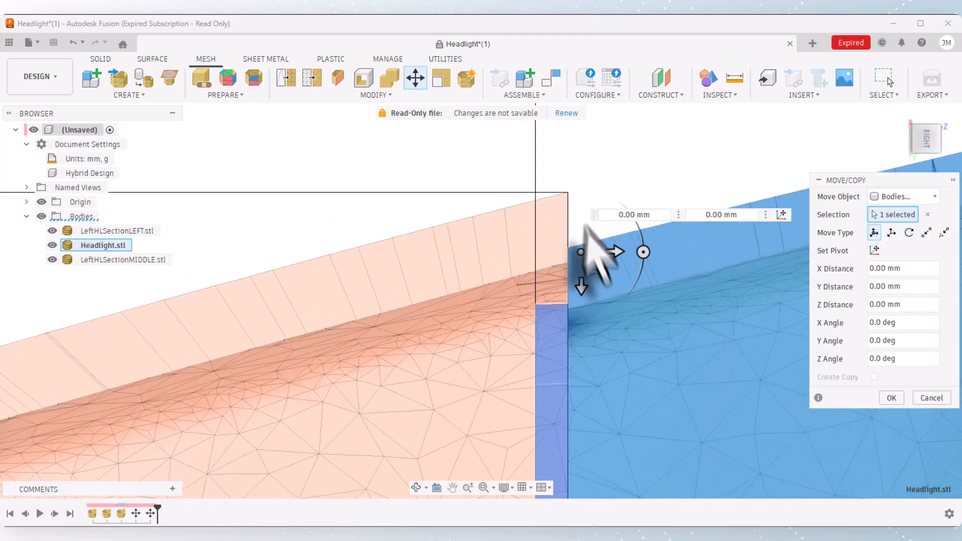
pyautogui.moveTo(577, 280); pyautogui.dragTo(582, 235)
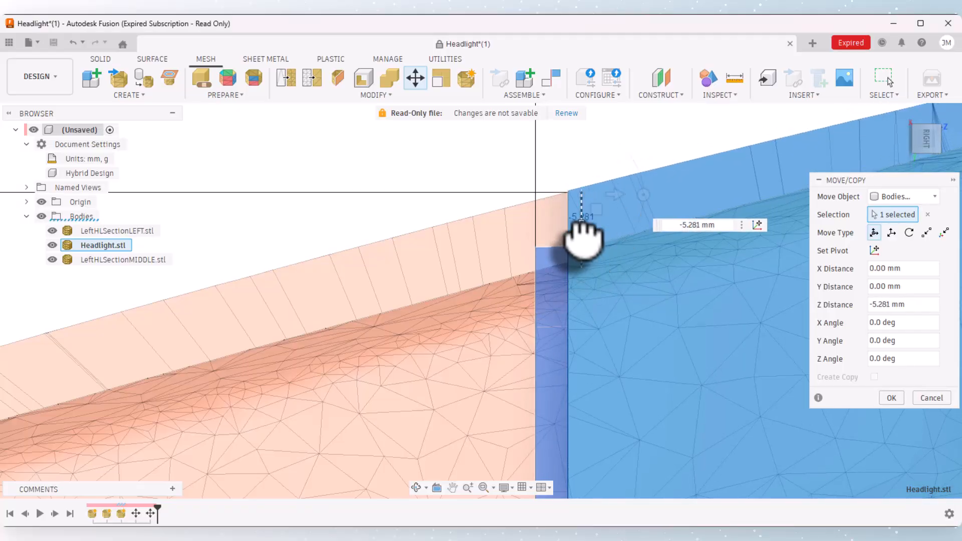
pyautogui.moveTo(583, 238); pyautogui.dragTo(582, 244)
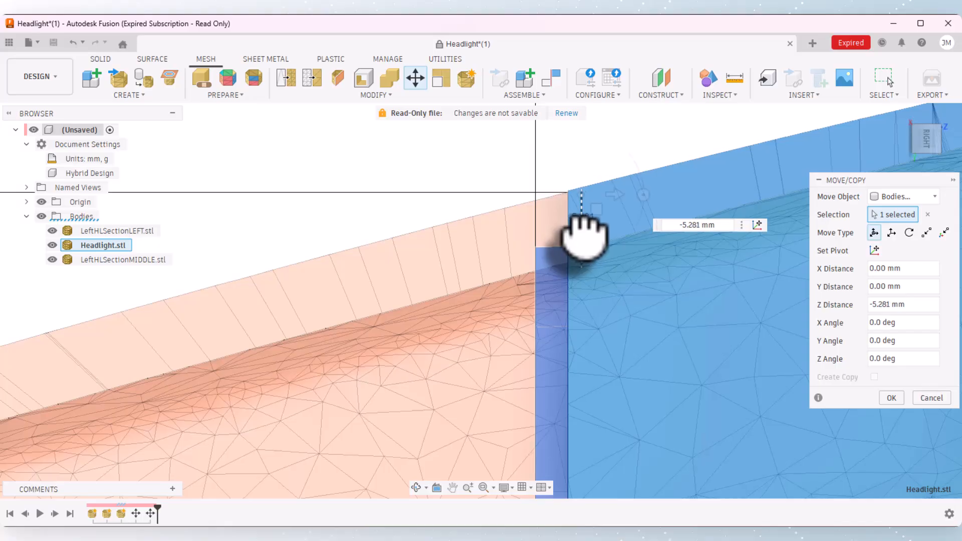
pyautogui.scroll(-6, 584, 235)
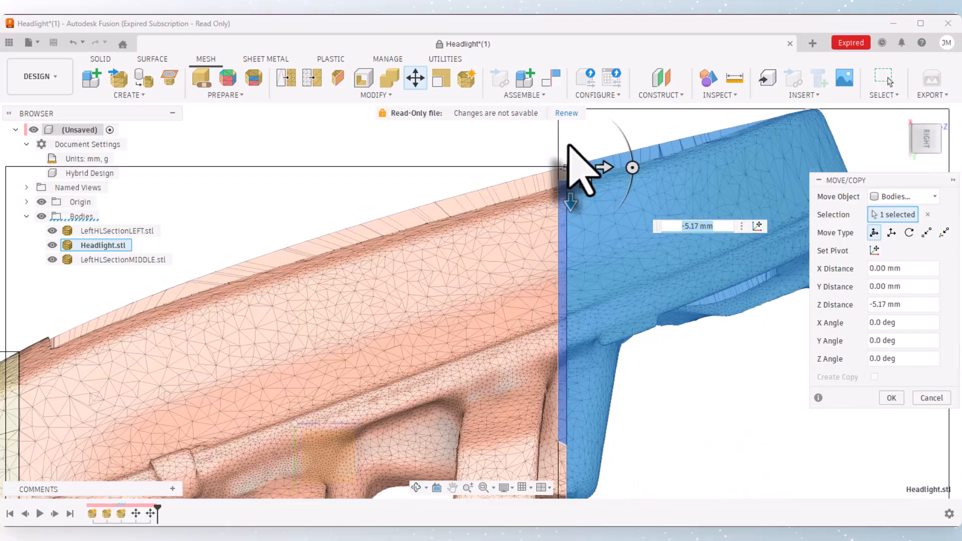
# Step: Examine the lower joint corner from the right and the whole seam with the middle section from the top
pyautogui.scroll(5, 612, 397)
pyautogui.scroll(4, 565, 355)
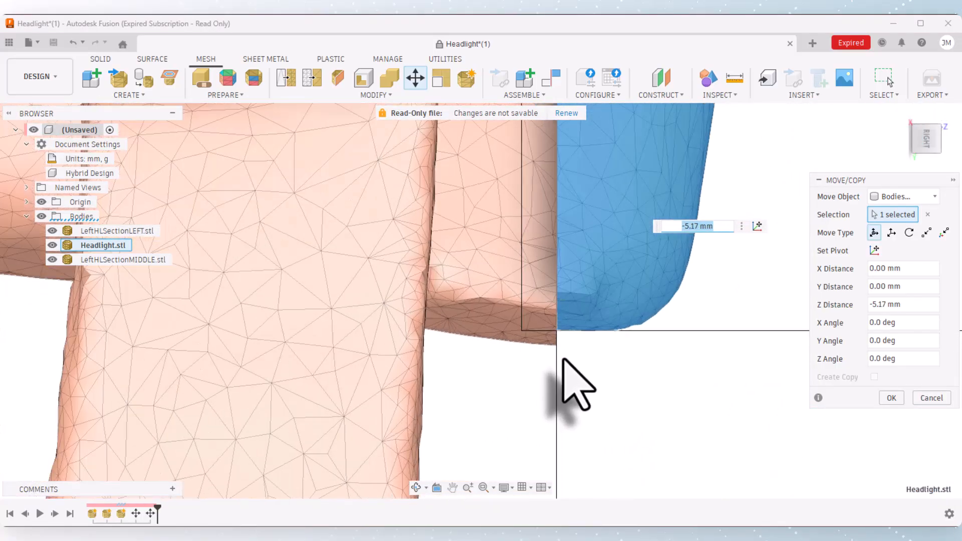
pyautogui.scroll(-4, 585, 396)
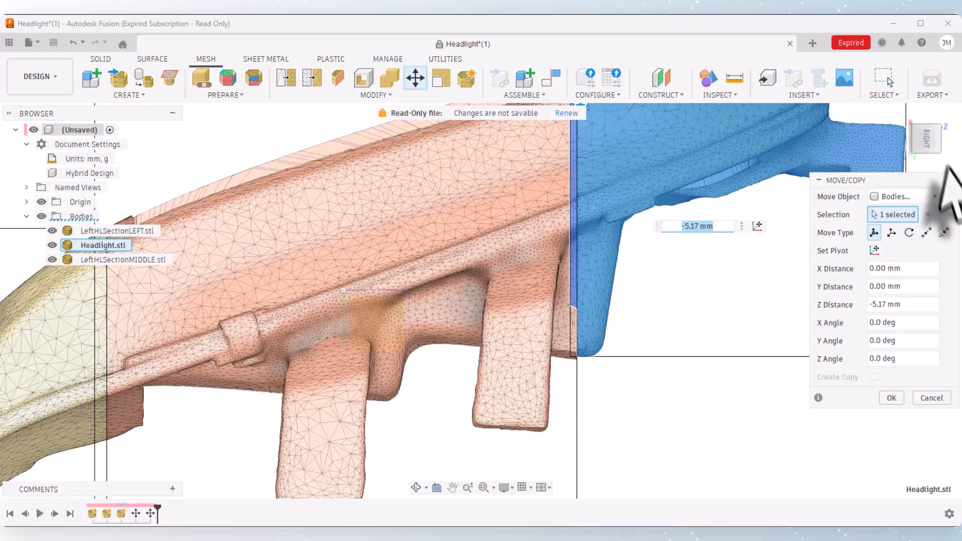
pyautogui.click(944, 139)
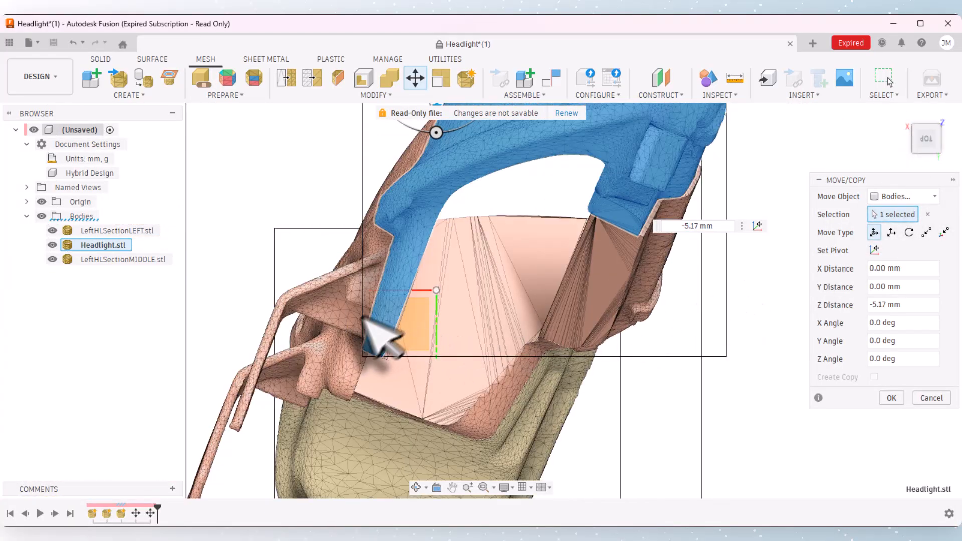
pyautogui.scroll(5, 398, 387)
pyautogui.scroll(-5, 400, 391)
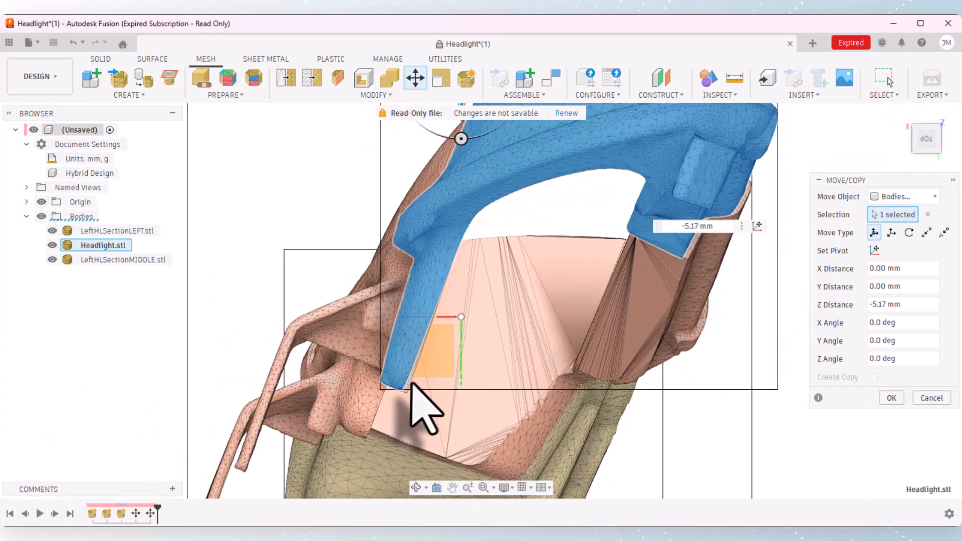
# Step: In the top view, relocate the move pivot into the opening between Headlight.stl's two arms
pyautogui.scroll(-3, 426, 357)
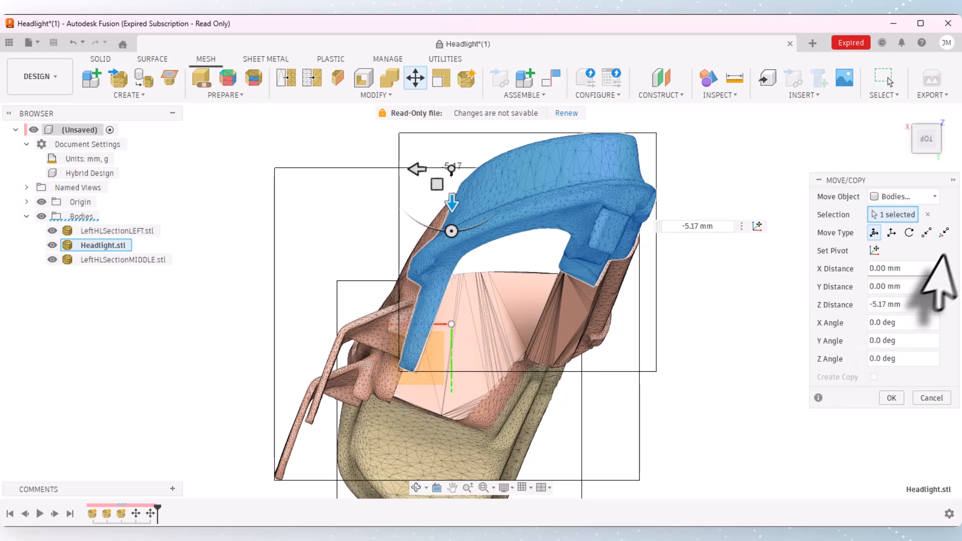
pyautogui.click(874, 250)
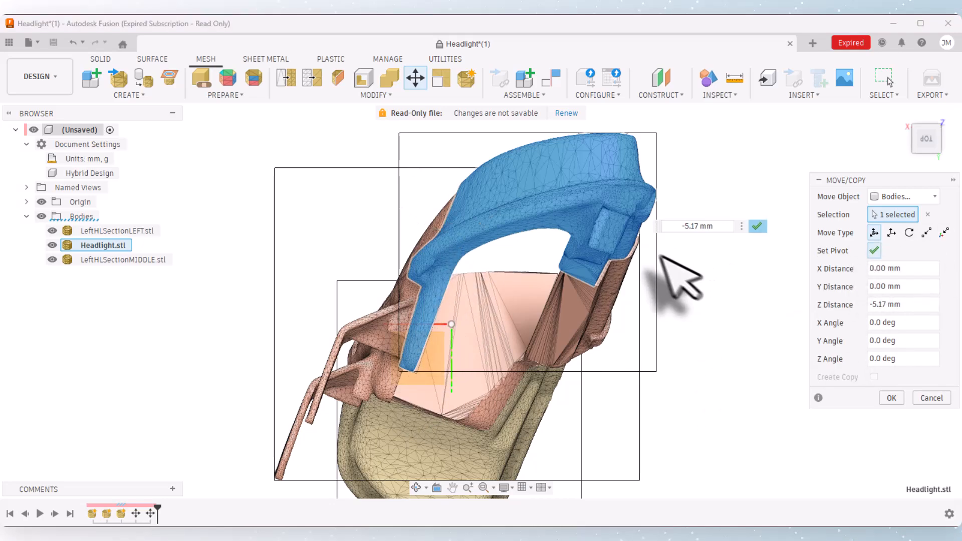
pyautogui.click(433, 359)
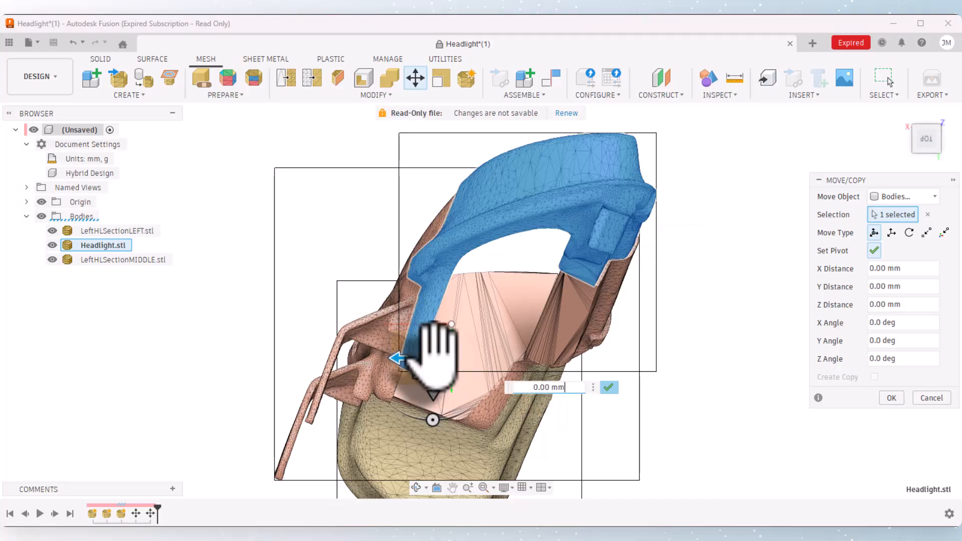
pyautogui.moveTo(421, 373); pyautogui.dragTo(521, 300)
pyautogui.scroll(6, 504, 343)
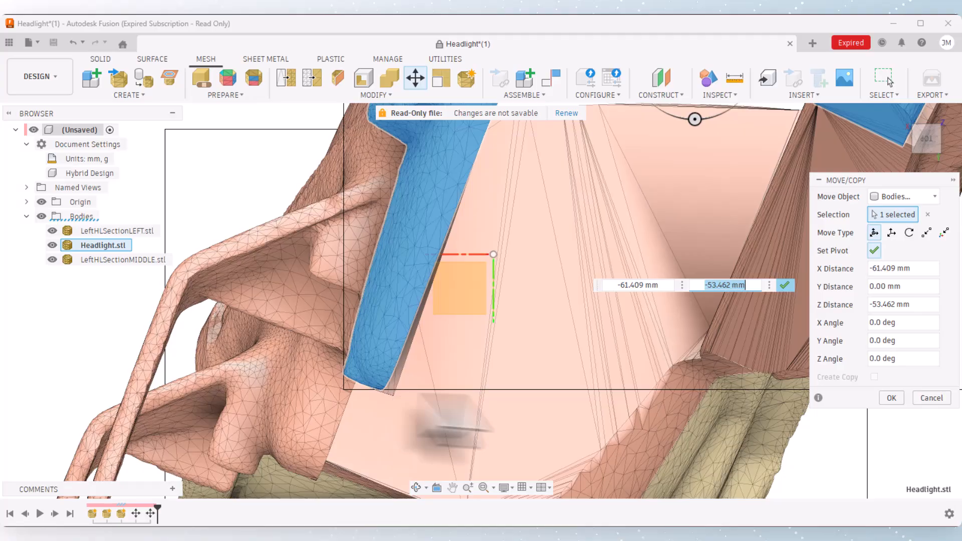
pyautogui.scroll(-4, 489, 412)
pyautogui.click(633, 218)
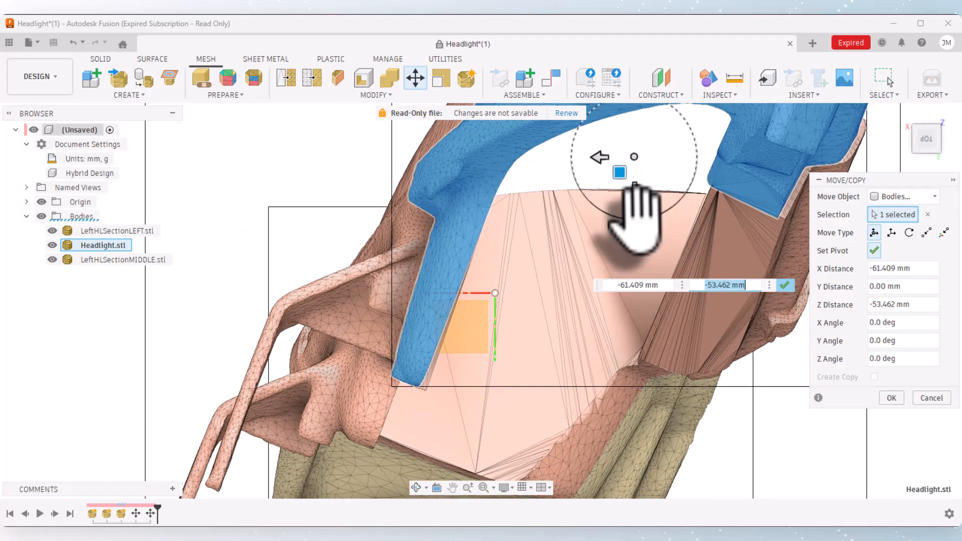
pyautogui.moveTo(645, 223); pyautogui.dragTo(641, 206)
pyautogui.click(874, 250)
# Step: Check the upper and lower joint corners with the middle section from the right and accept the Headlight.stl move
pyautogui.scroll(-5, 579, 305)
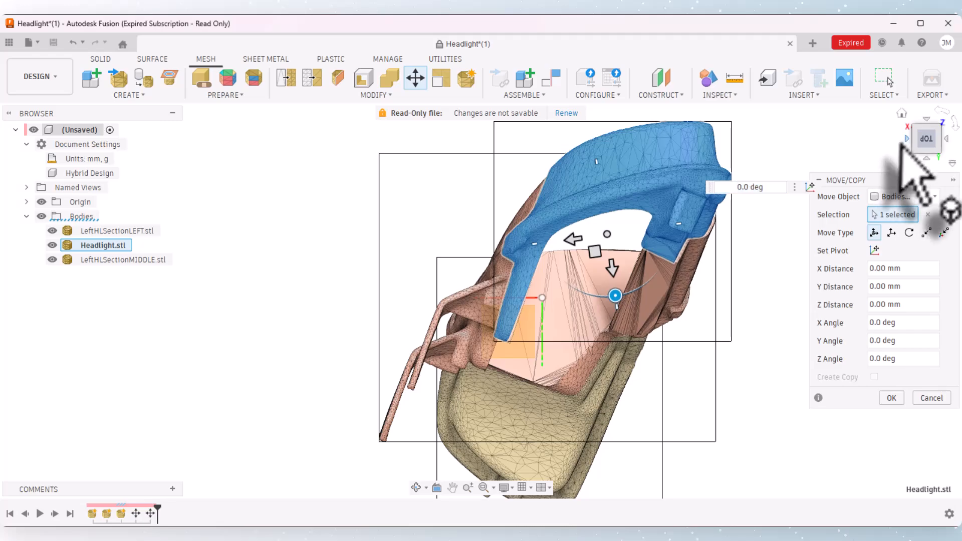
pyautogui.click(904, 142)
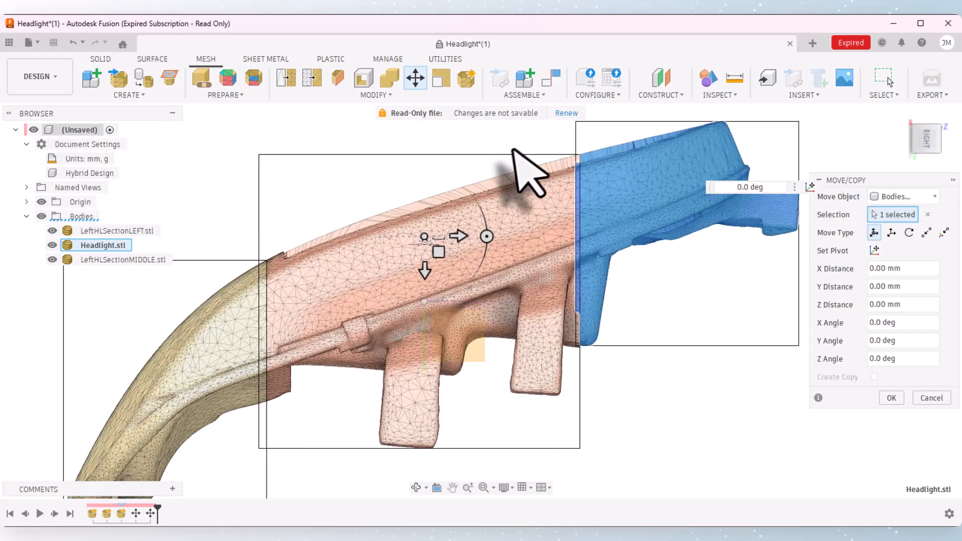
pyautogui.scroll(8, 576, 161)
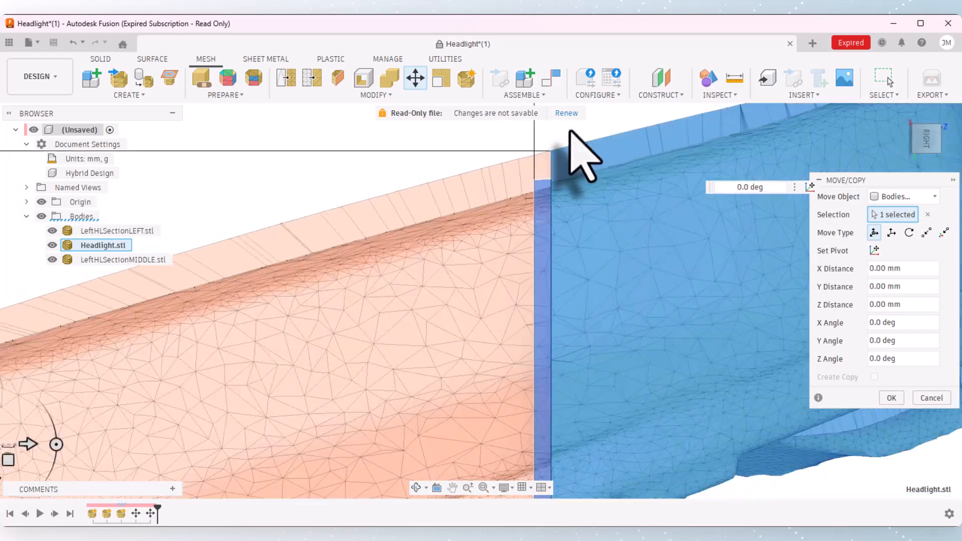
pyautogui.scroll(-6, 612, 279)
pyautogui.scroll(8, 592, 400)
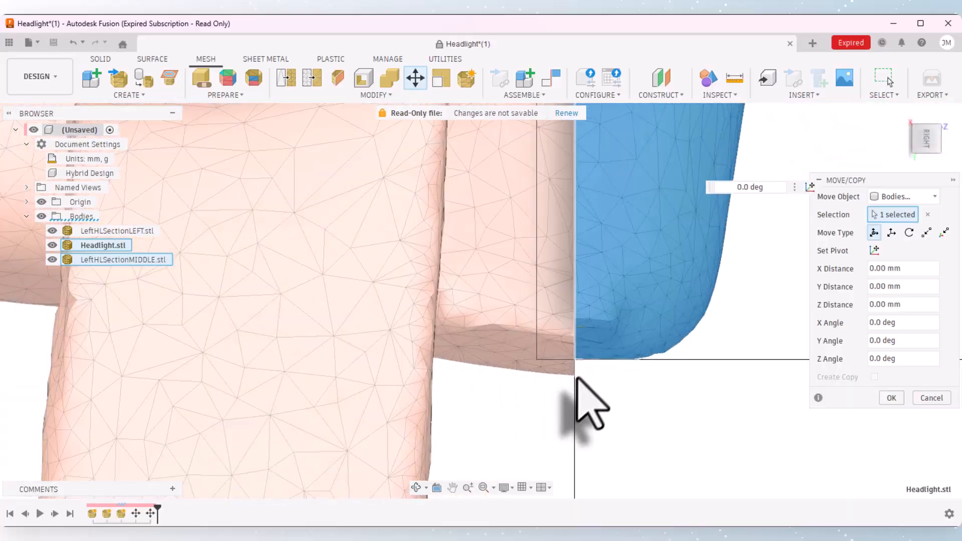
pyautogui.scroll(-6, 591, 401)
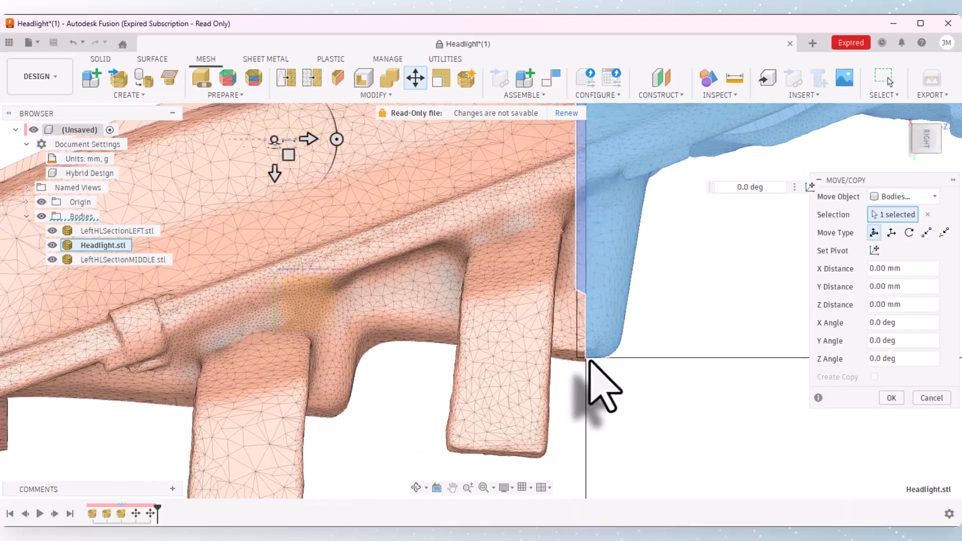
pyautogui.scroll(-5, 591, 381)
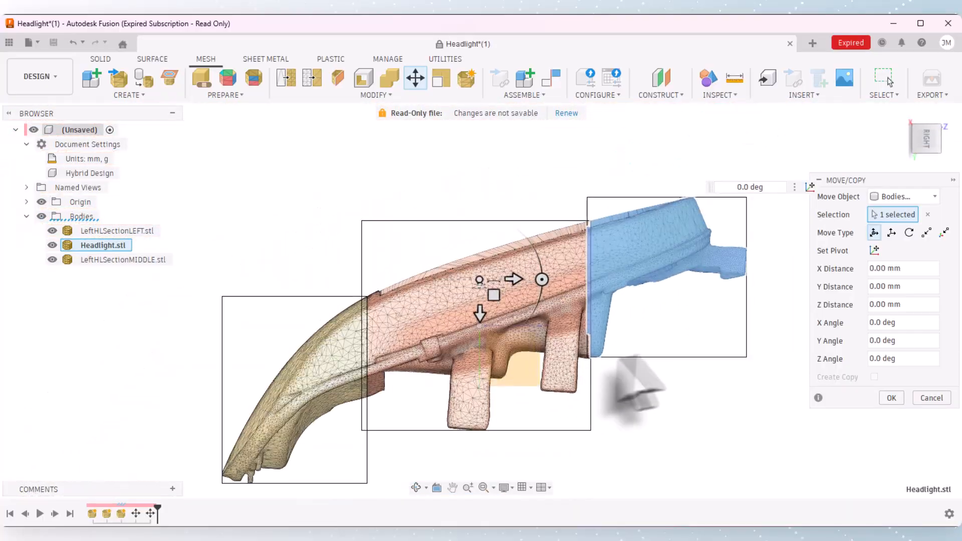
pyautogui.click(891, 398)
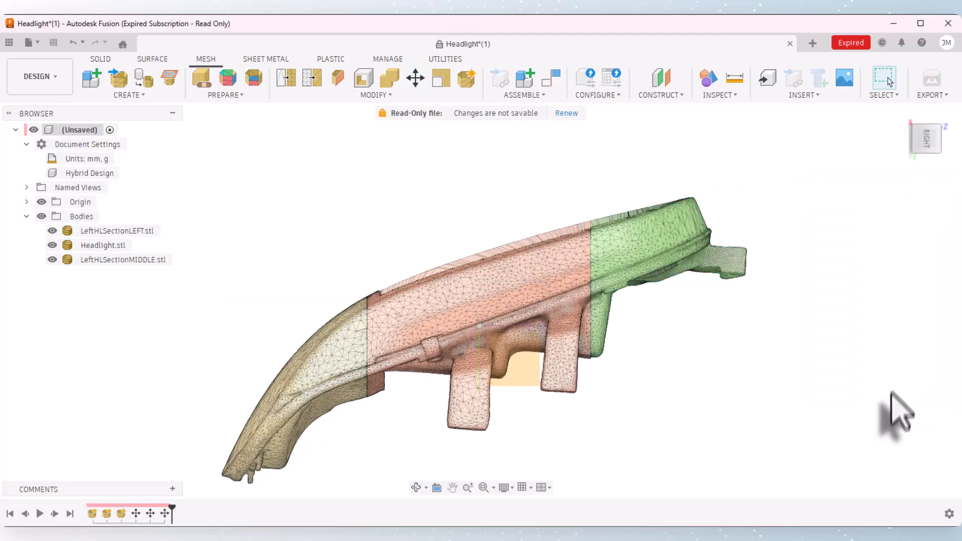
# Step: Orbit around the three aligned headlight sections and examine the assembly from the underside
pyautogui.scroll(-3, 706, 375)
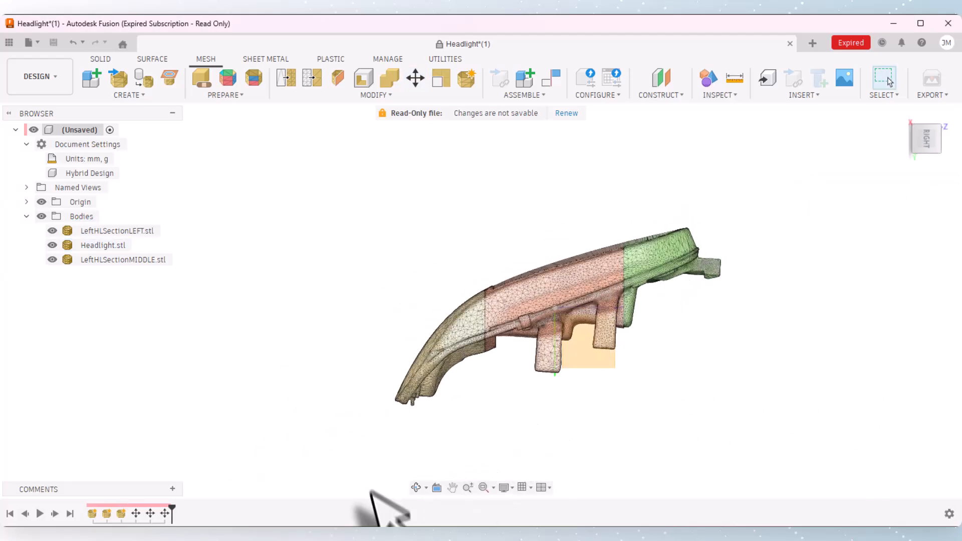
pyautogui.click(415, 488)
pyautogui.moveTo(451, 461); pyautogui.dragTo(462, 384)
pyautogui.rightClick(462, 389)
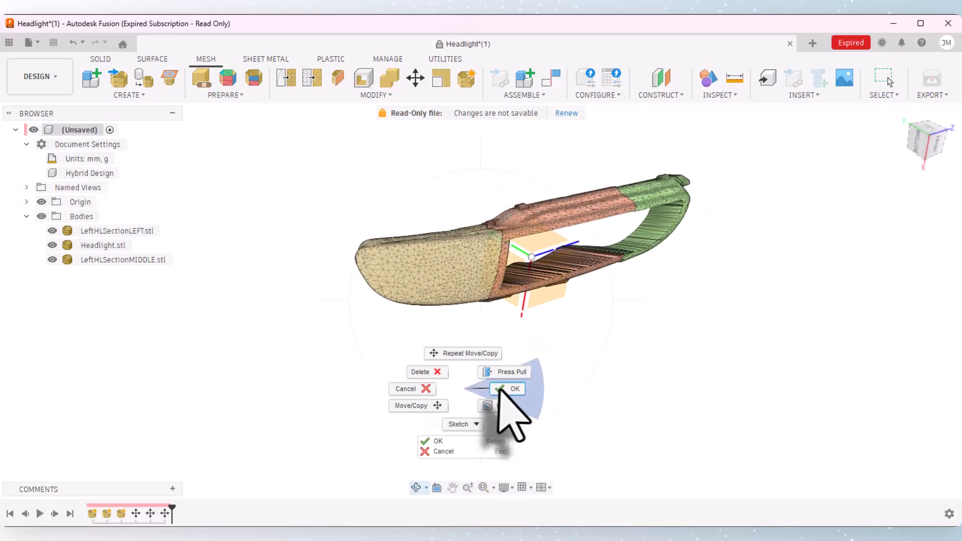
pyautogui.click(500, 389)
pyautogui.scroll(-3, 245, 367)
pyautogui.scroll(5, 380, 254)
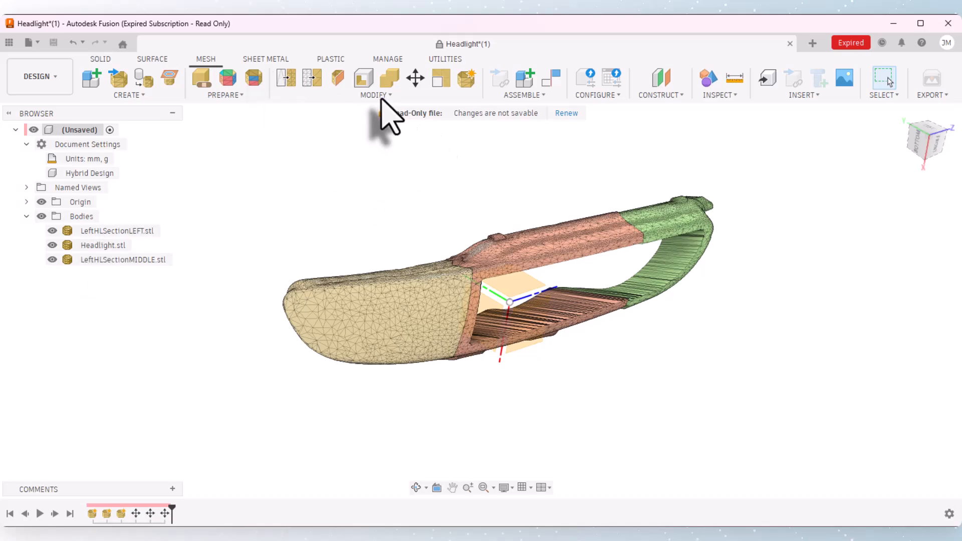
# Step: Convert the Headlight.stl mesh to a solid body with the Parametric operation
pyautogui.click(377, 95)
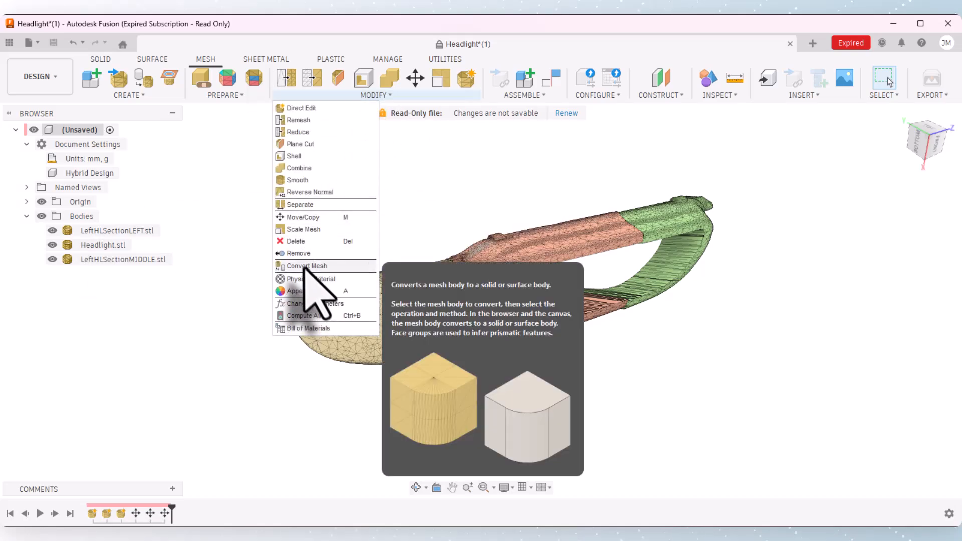
pyautogui.click(304, 267)
pyautogui.click(109, 247)
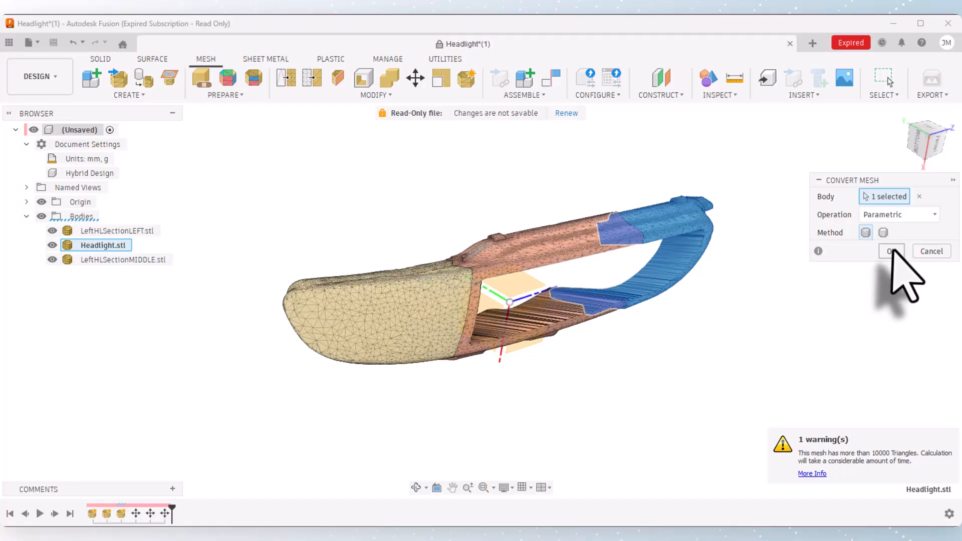
pyautogui.click(891, 251)
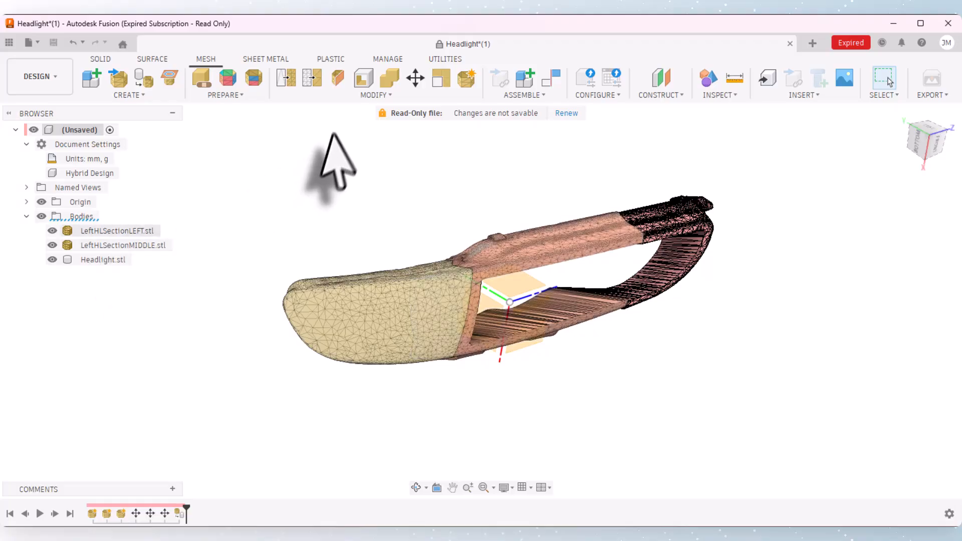
# Step: Convert the LeftHLSectionMIDDLE.stl mesh to a solid body
pyautogui.click(376, 95)
pyautogui.click(316, 263)
pyautogui.click(133, 245)
pyautogui.press('Return')
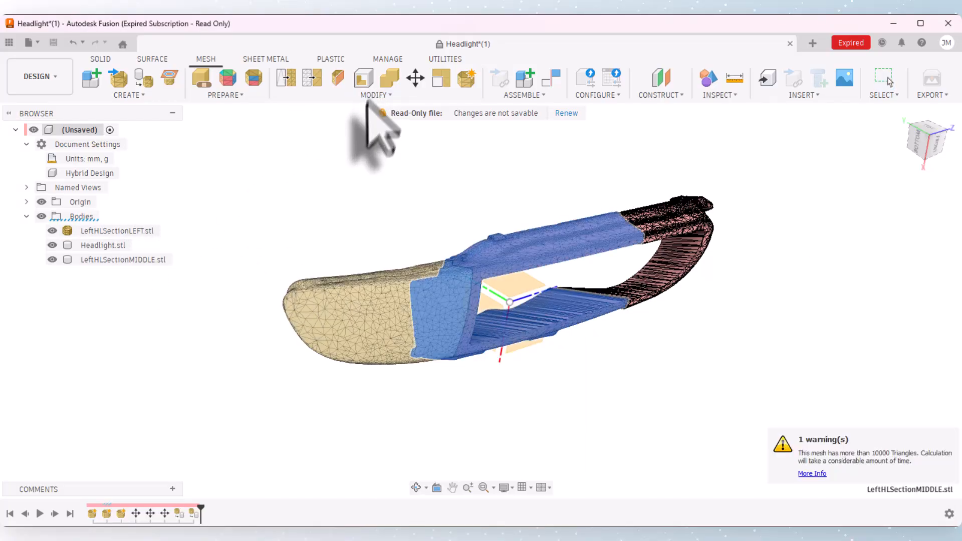
# Step: Convert the LeftHLSectionLEFT.stl mesh to a solid body with the Parametric operation
pyautogui.click(375, 94)
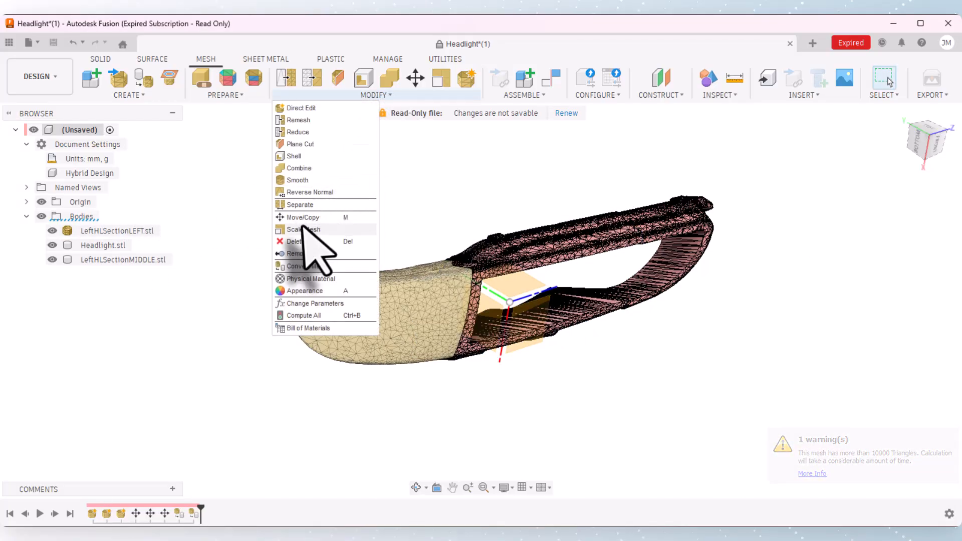
pyautogui.click(303, 267)
pyautogui.click(118, 230)
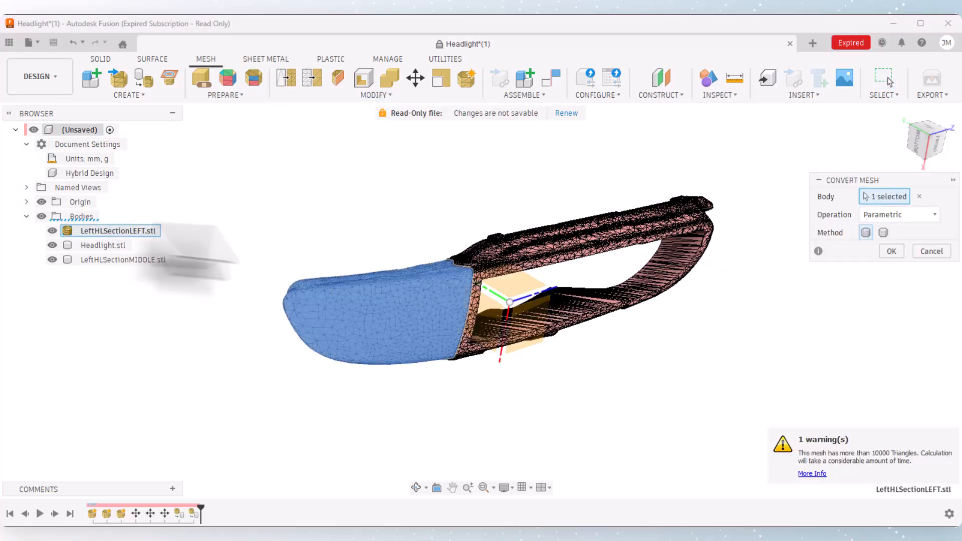
pyautogui.click(891, 251)
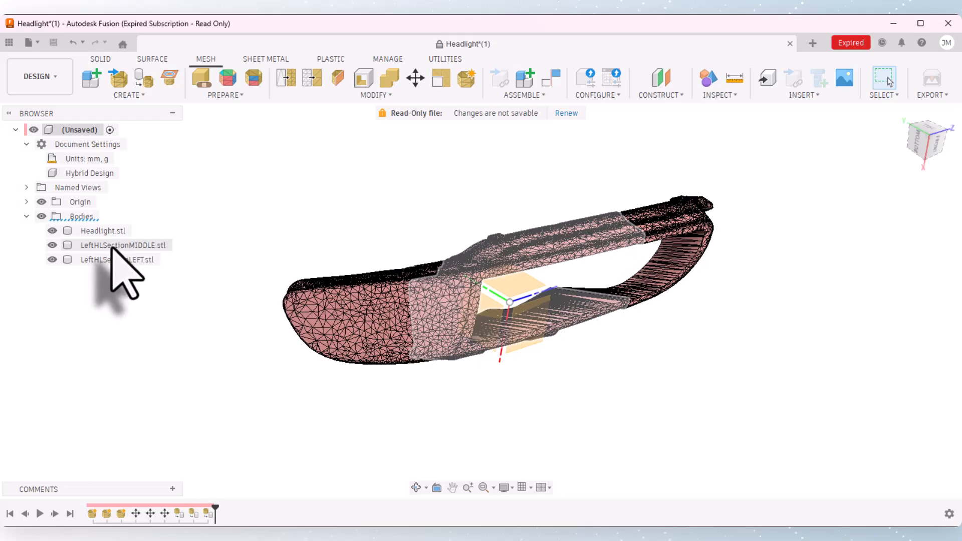
# Step: Create a separate component from each of the bodies LeftHLSectionMIDDLE.stl, Headlight.stl and LeftHLSectionLEFT.stl
pyautogui.scroll(3, 577, 241)
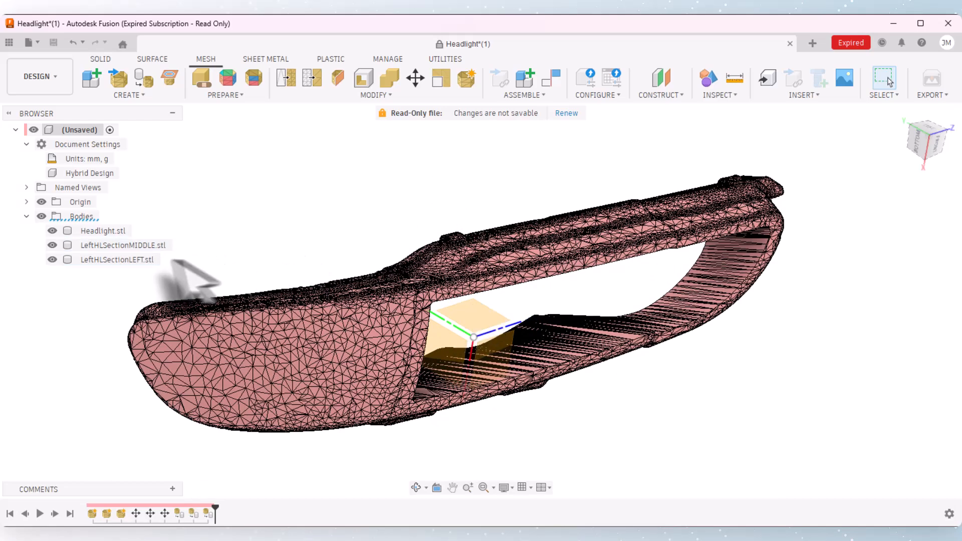
pyautogui.rightClick(135, 247)
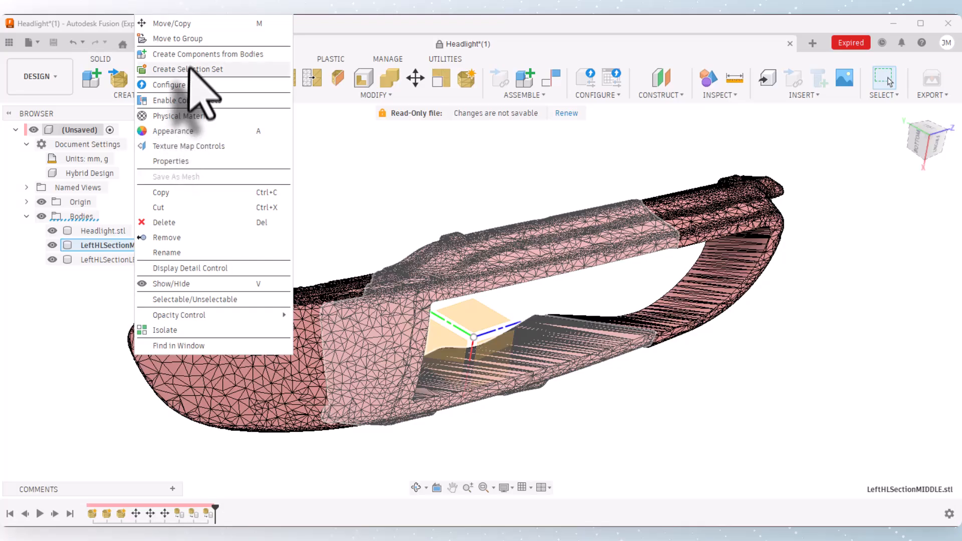
pyautogui.click(176, 53)
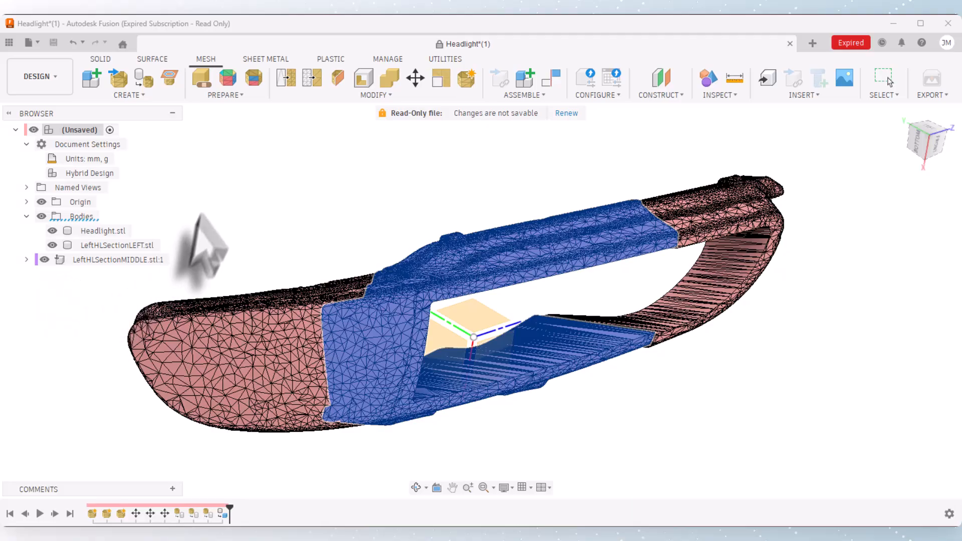
pyautogui.rightClick(113, 231)
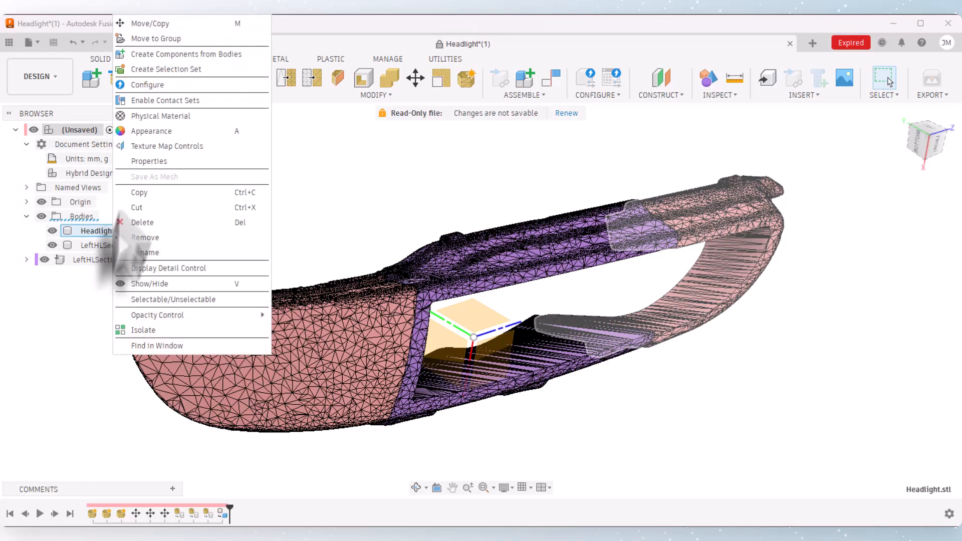
pyautogui.click(132, 54)
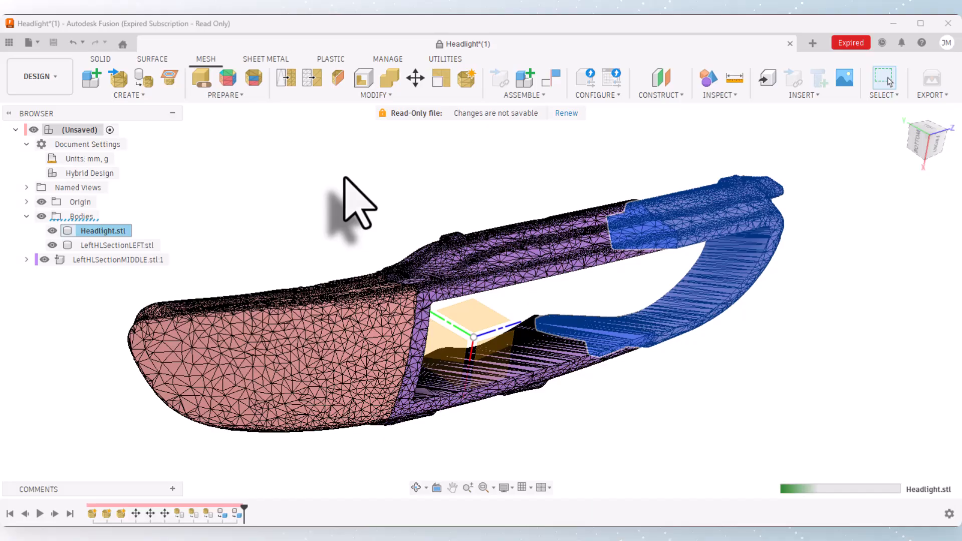
pyautogui.rightClick(118, 231)
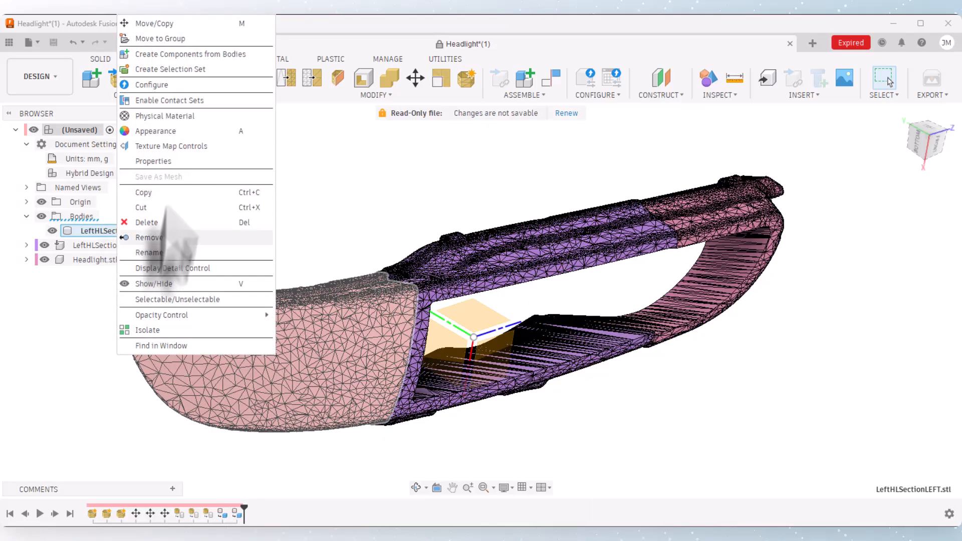
pyautogui.click(165, 54)
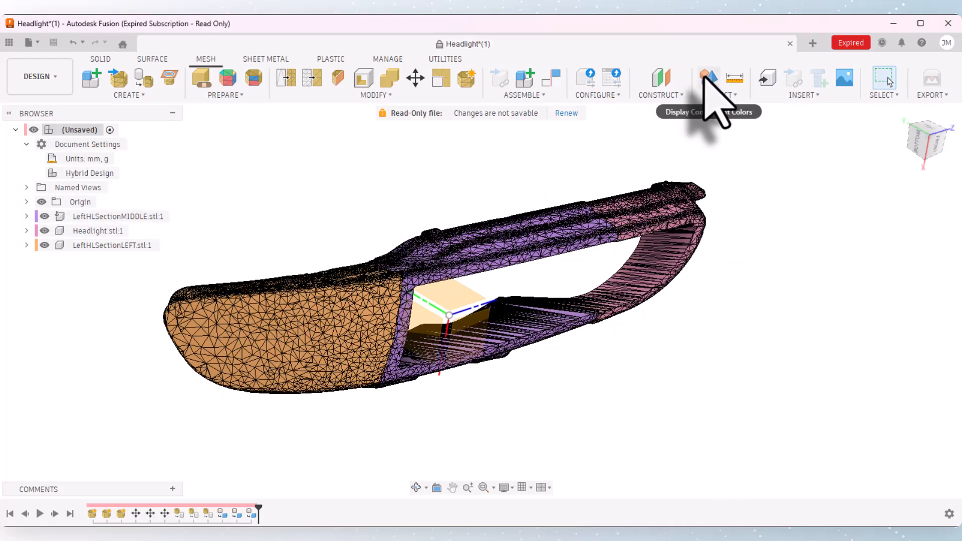
# Step: Toggle the component color display off and on to compare the three headlight sections
pyautogui.click(705, 76)
pyautogui.click(705, 77)
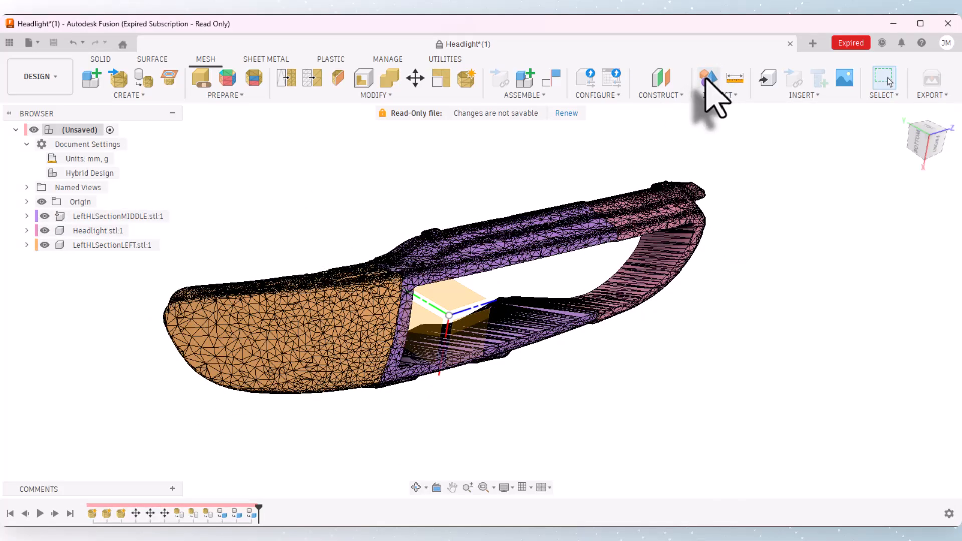
pyautogui.click(705, 78)
pyautogui.click(706, 78)
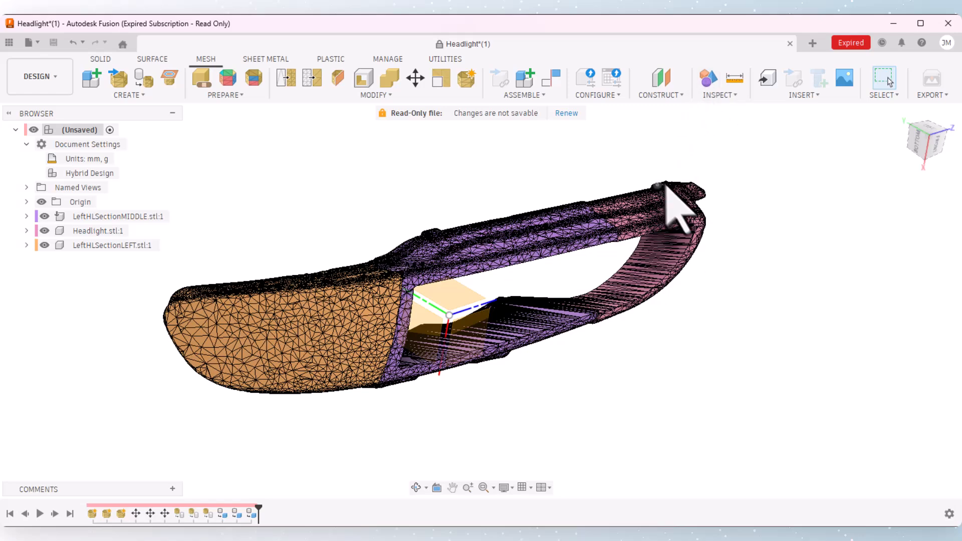
# Step: Start constraining components with a point-to-point constraint between matching seam vertices of LeftHLSectionLEFT.stl and LeftHLSectionMIDDLE.stl near the opening's lower corner
pyautogui.scroll(2, 468, 133)
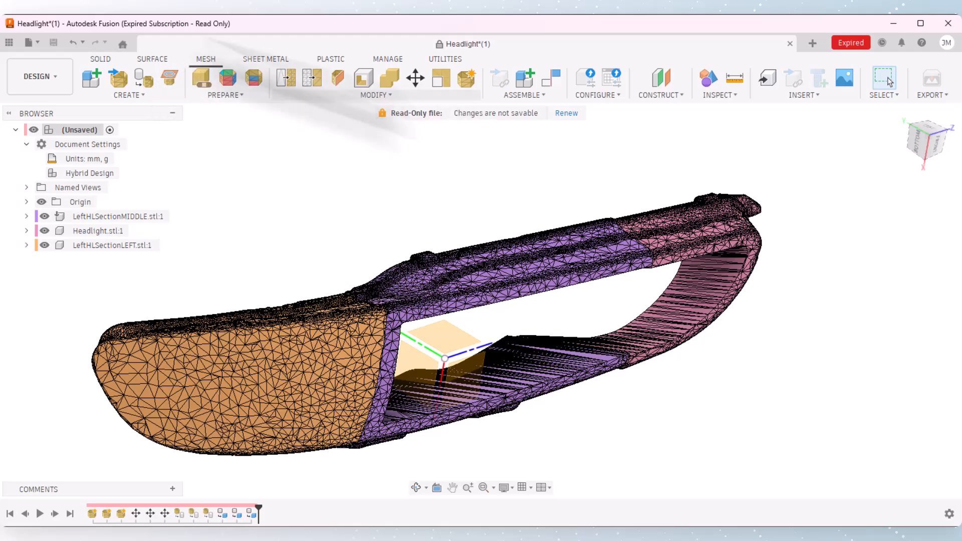
pyautogui.click(99, 58)
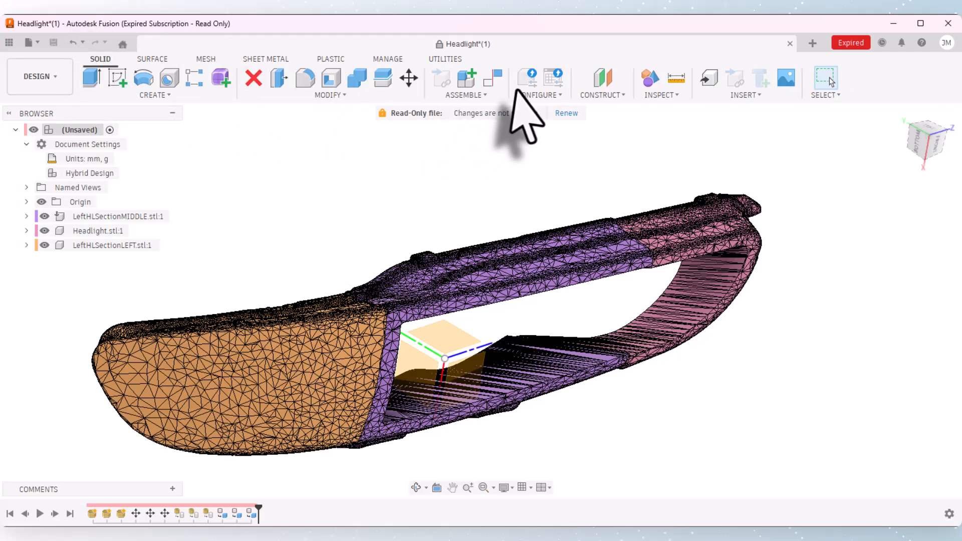
pyautogui.click(495, 80)
pyautogui.scroll(3, 388, 401)
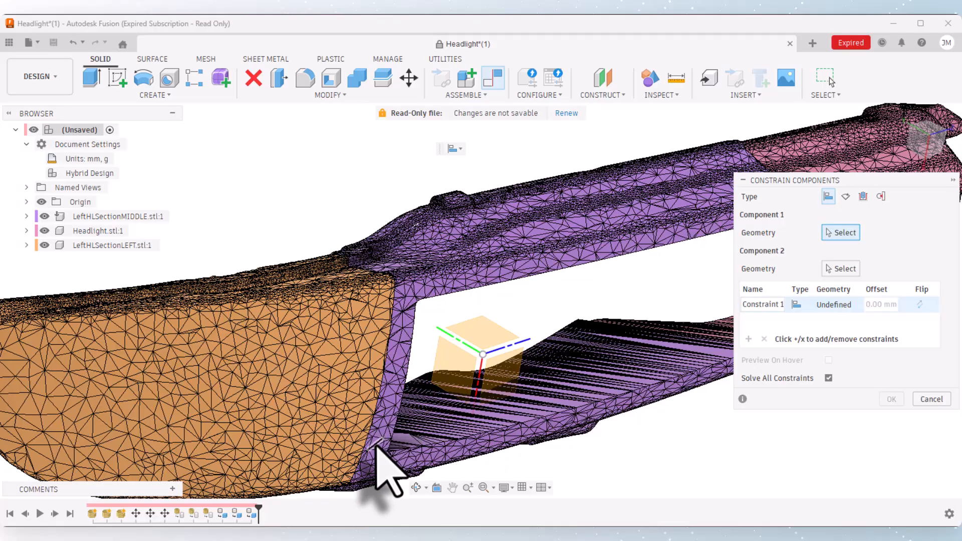
pyautogui.scroll(-5, 377, 448)
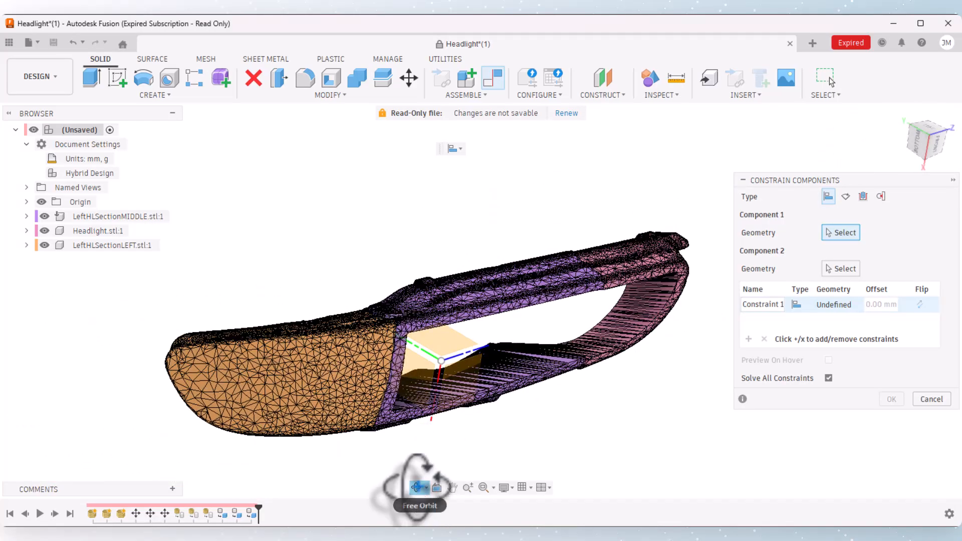
pyautogui.moveTo(430, 441)
pyautogui.mouseDown()
pyautogui.moveTo(443, 386)
pyautogui.moveTo(508, 299)
pyautogui.moveTo(512, 311)
pyautogui.moveTo(429, 457)
pyautogui.mouseUp()
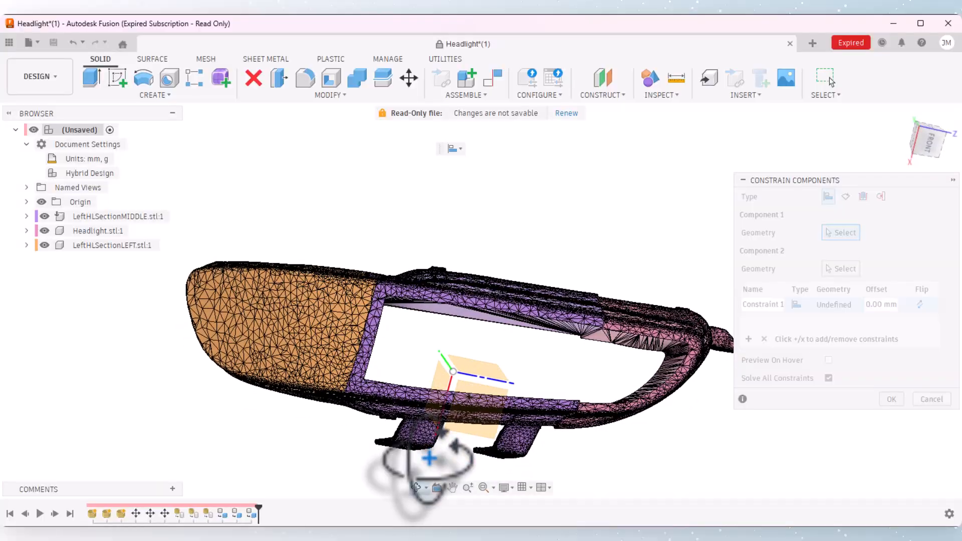
pyautogui.scroll(10, 398, 332)
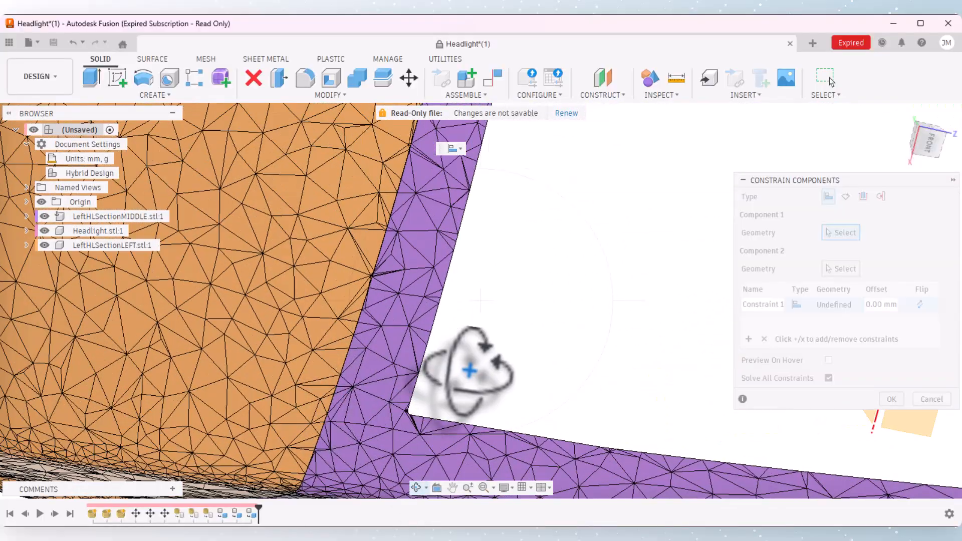
pyautogui.scroll(2, 469, 370)
pyautogui.scroll(-4, 581, 249)
pyautogui.scroll(3, 436, 385)
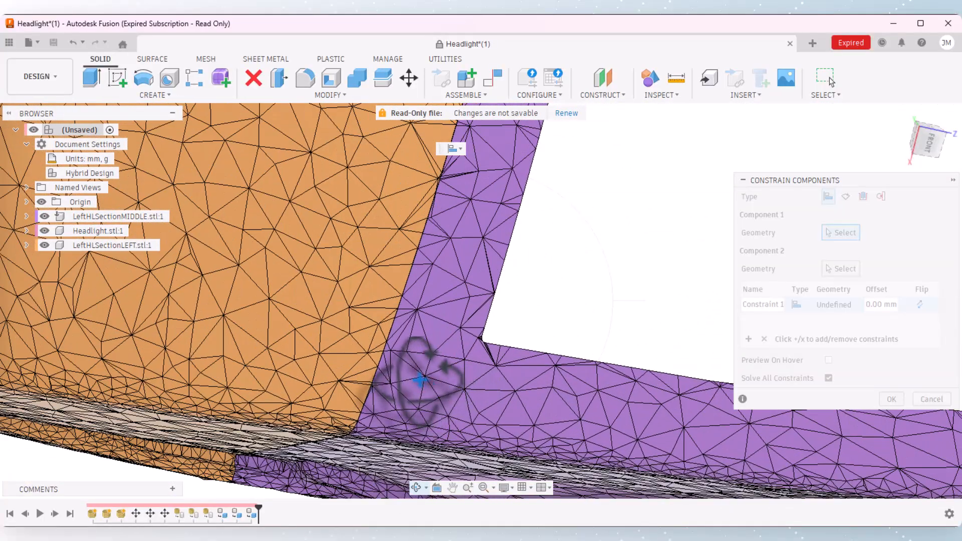
pyautogui.scroll(2, 395, 358)
pyautogui.scroll(3, 501, 281)
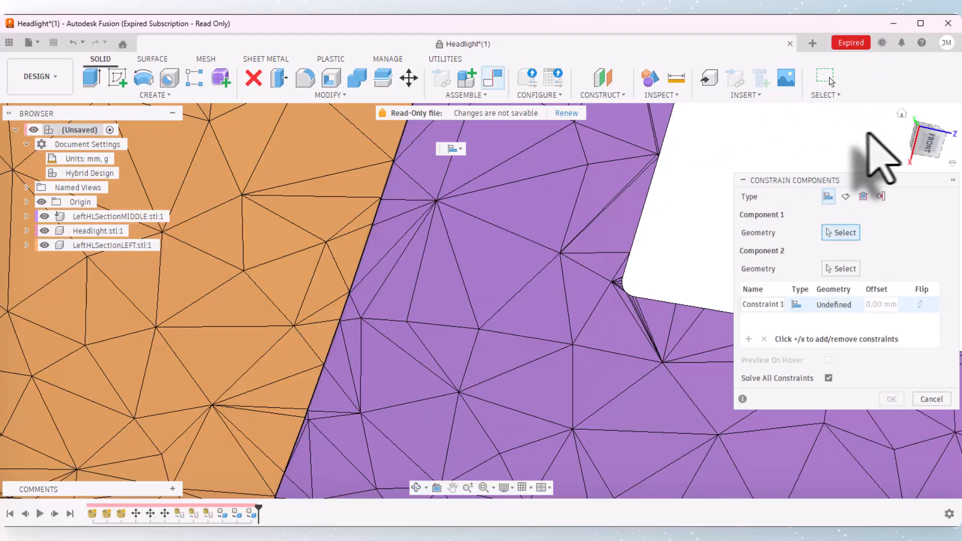
pyautogui.scroll(4, 341, 305)
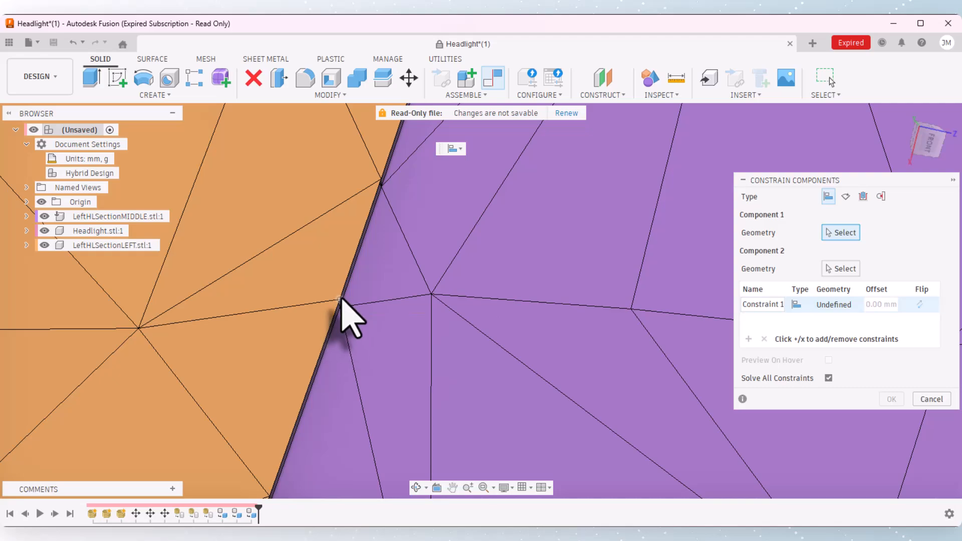
pyautogui.click(339, 300)
pyautogui.click(340, 307)
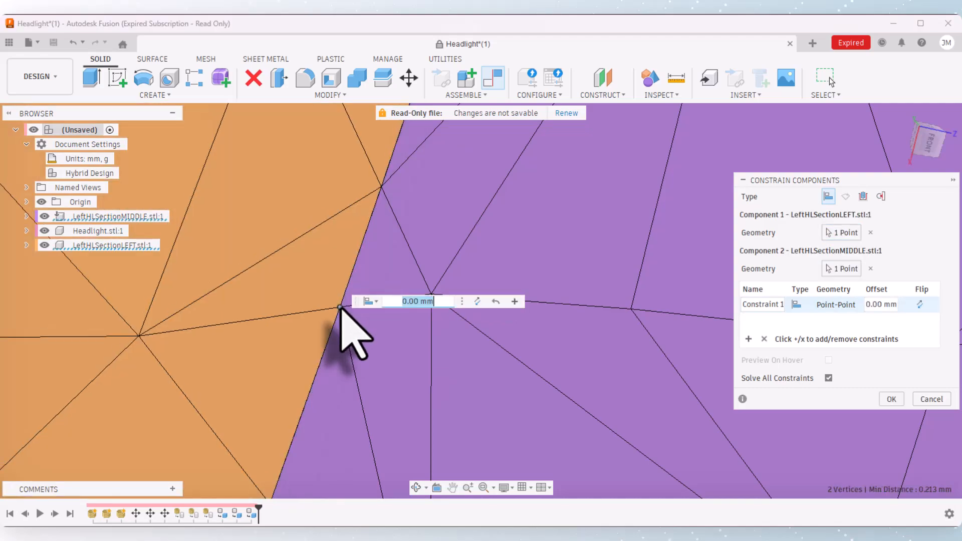
# Step: Add a second point-to-point constraint between the next pair of matching vertices up the seam of the LEFT and MIDDLE sections
pyautogui.click(749, 339)
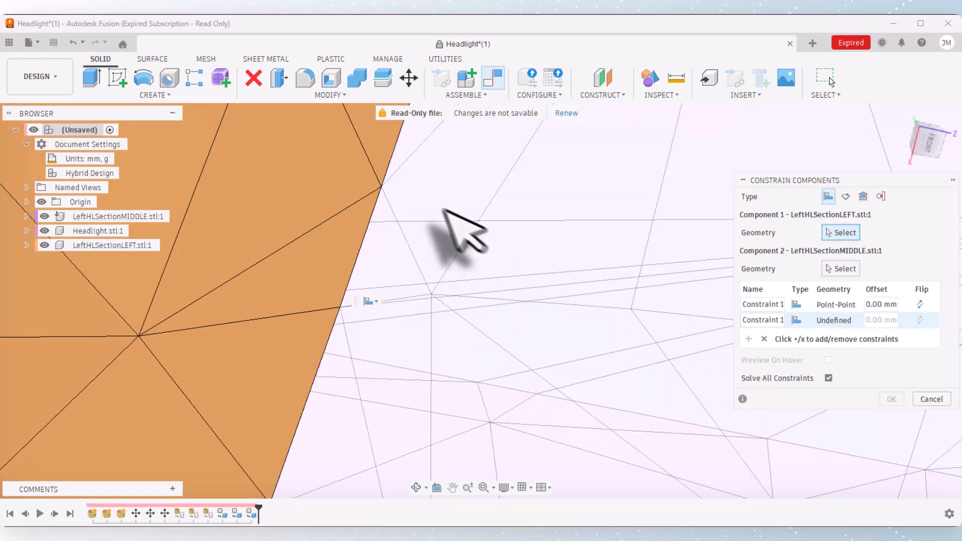
pyautogui.click(380, 186)
pyautogui.click(381, 187)
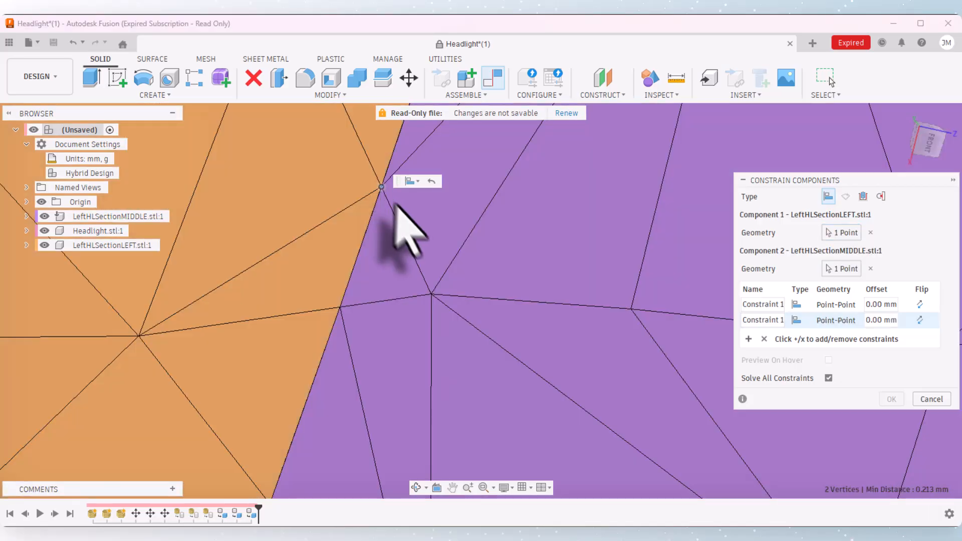
# Step: Add a third point-to-point constraint at another shared seam vertex of the LEFT and MIDDLE sections and apply the constraint set
pyautogui.click(748, 339)
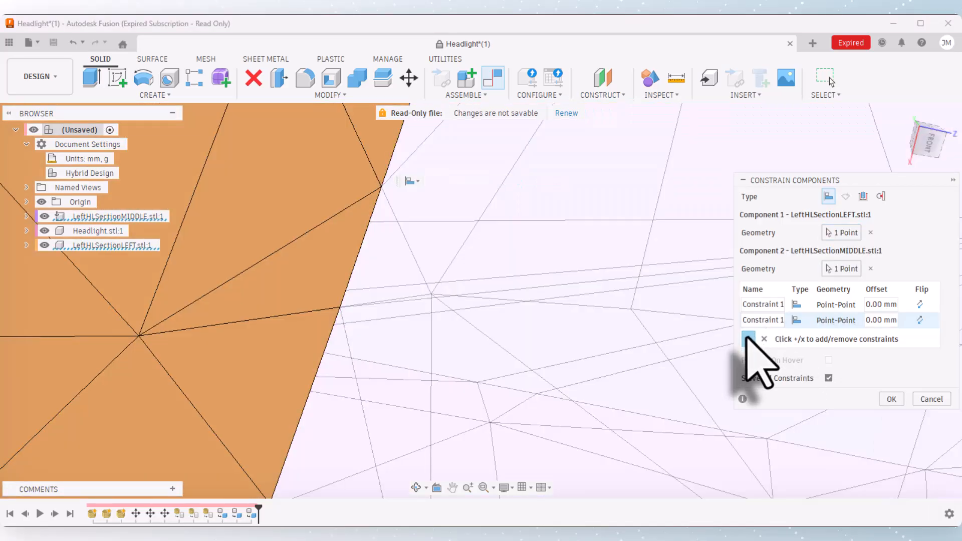
pyautogui.scroll(-5, 456, 378)
pyautogui.scroll(5, 445, 236)
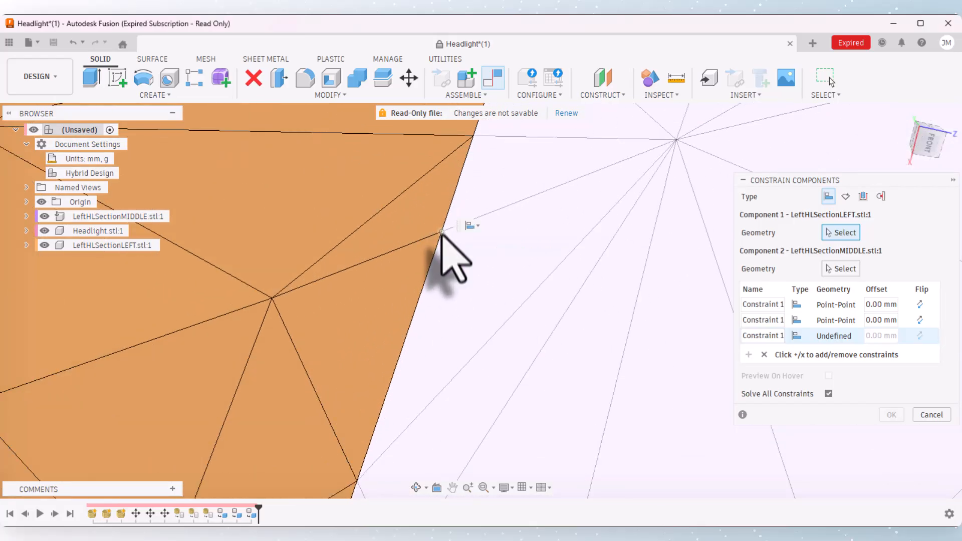
pyautogui.click(441, 232)
pyautogui.click(441, 232)
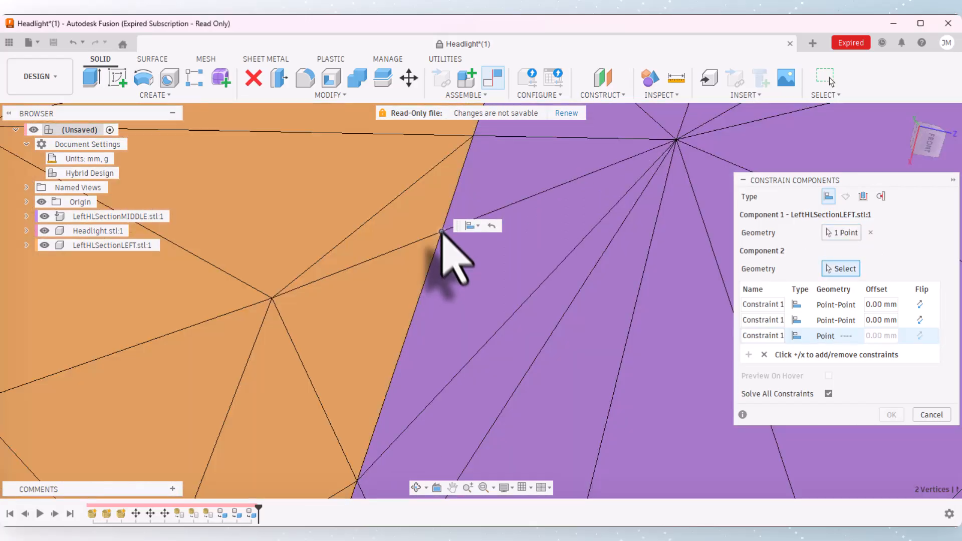
pyautogui.click(891, 414)
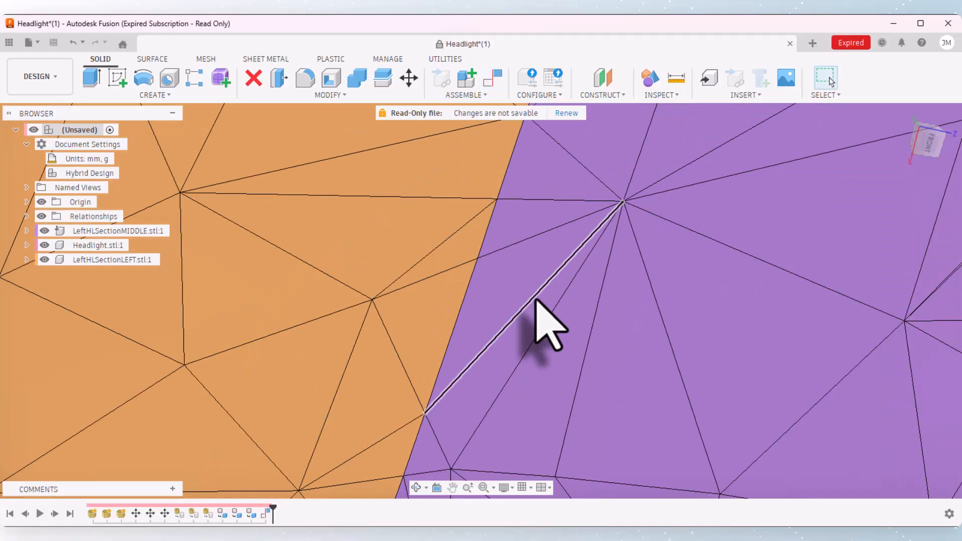
# Step: Move the unconstrained Headlight.stl component away from the middle section to test its freedom, and undo the move
pyautogui.scroll(-8, 531, 300)
pyautogui.scroll(-5, 501, 353)
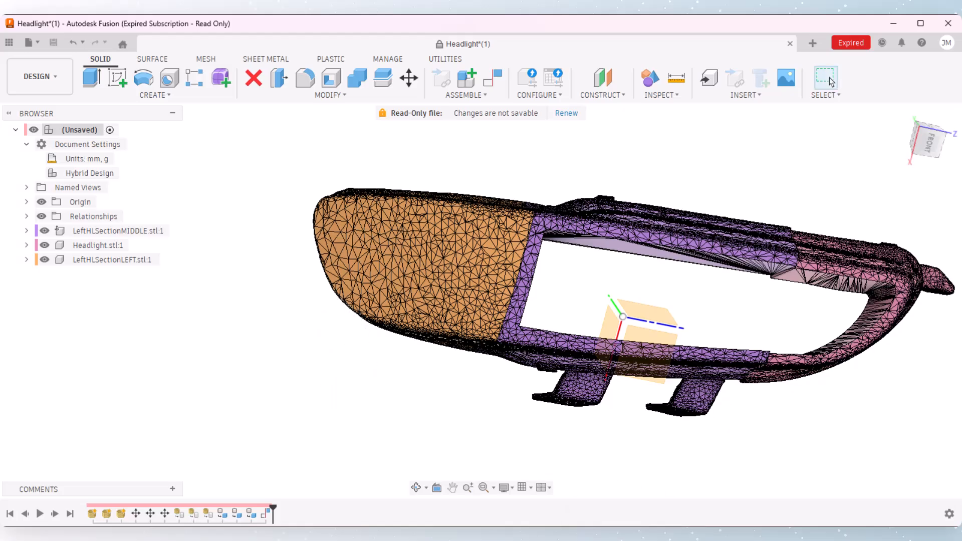
pyautogui.moveTo(884, 351); pyautogui.dragTo(912, 376)
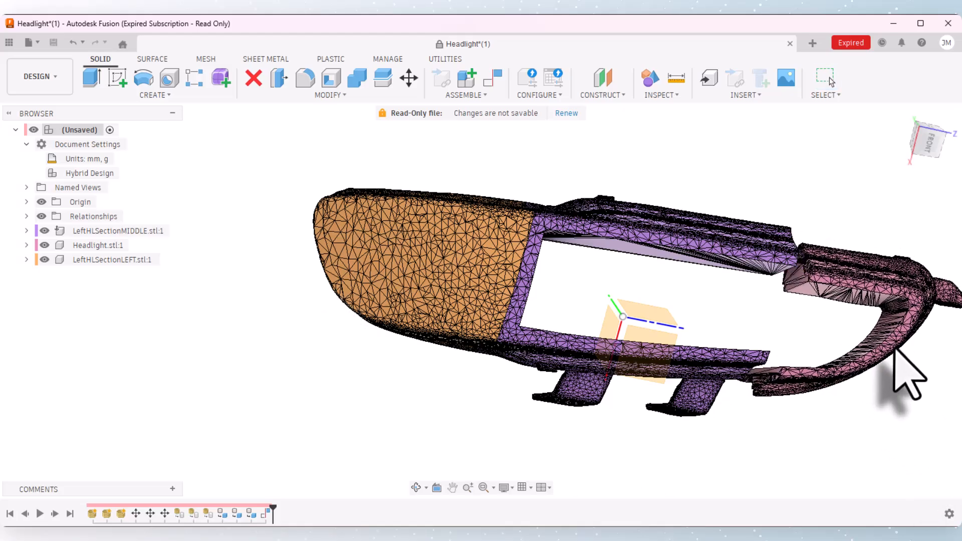
pyautogui.click(73, 43)
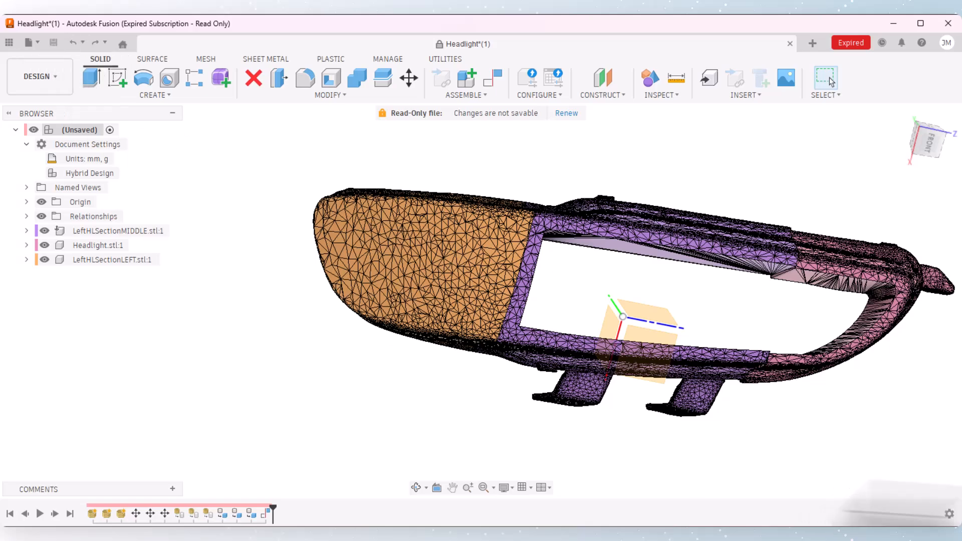
# Step: Start a new component constraint joining the upper corner vertex of Headlight.stl's lower arm point-to-point to the matching corner of LeftHLSectionMIDDLE.stl
pyautogui.scroll(6, 821, 382)
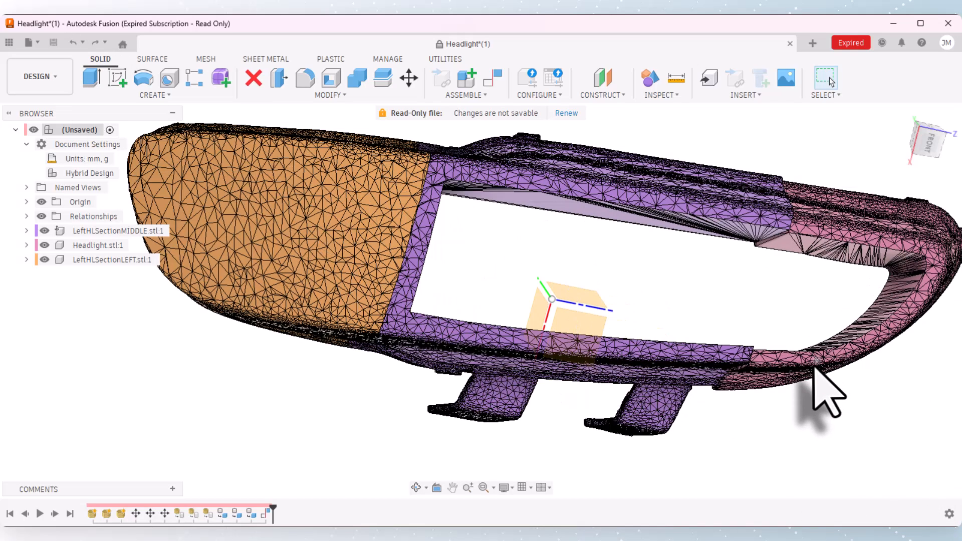
pyautogui.scroll(4, 732, 382)
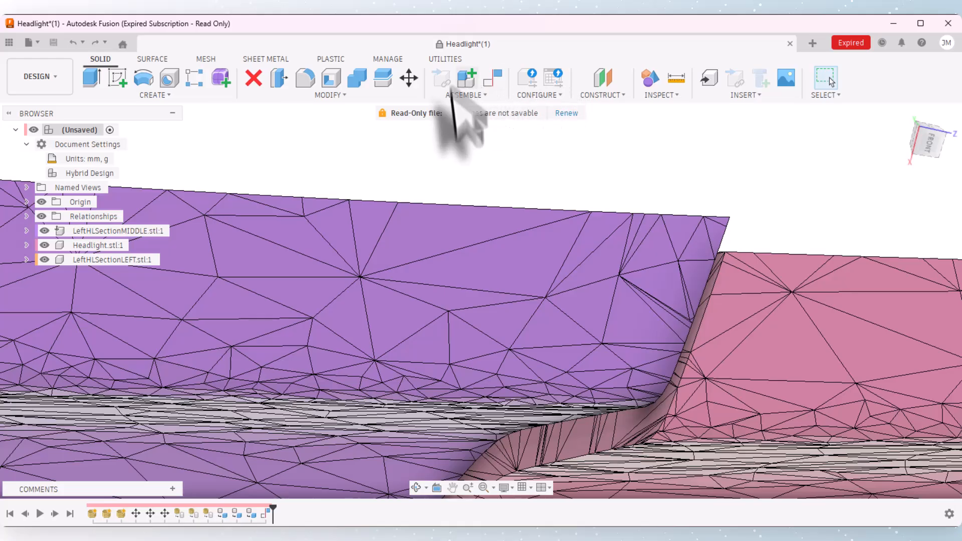
pyautogui.click(490, 83)
pyautogui.scroll(-2, 537, 204)
pyautogui.scroll(5, 683, 230)
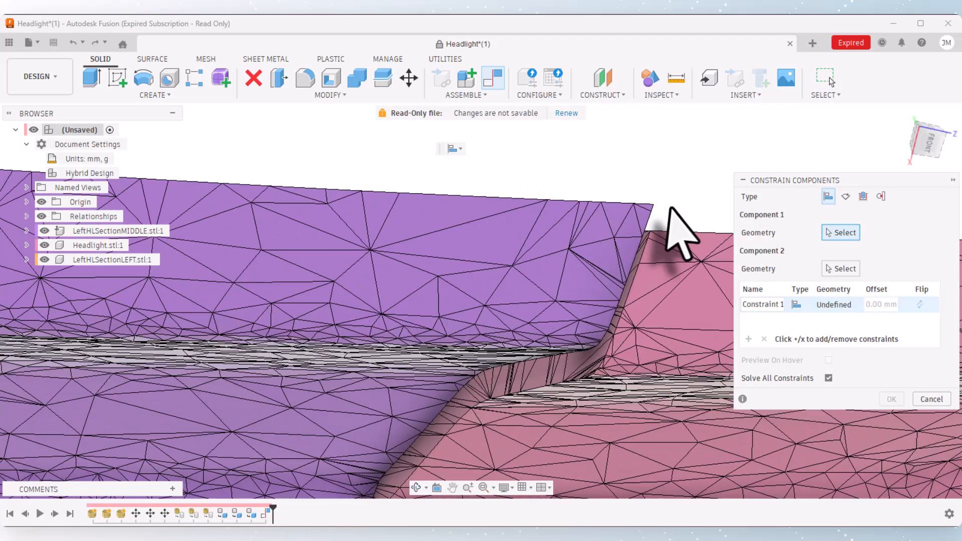
pyautogui.scroll(3, 629, 273)
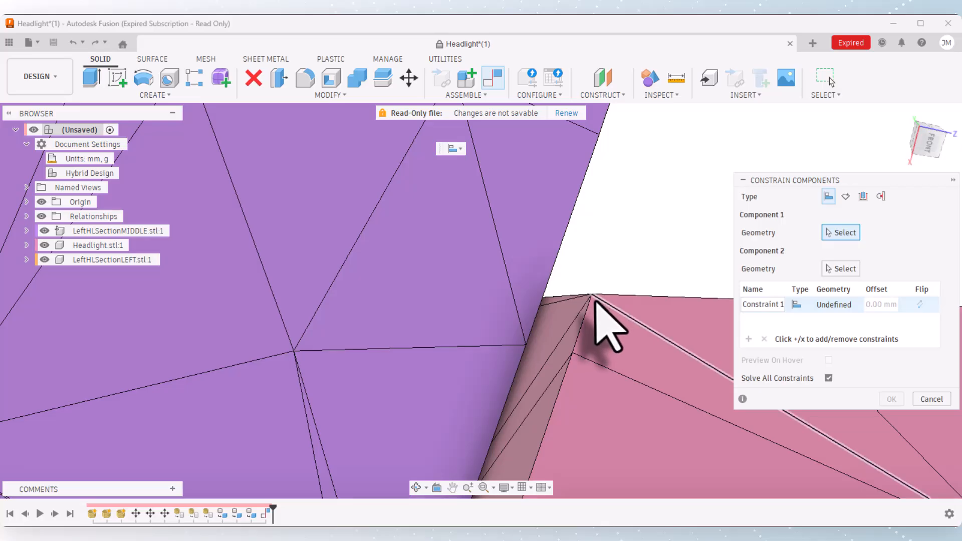
pyautogui.click(591, 295)
pyautogui.scroll(-2, 612, 311)
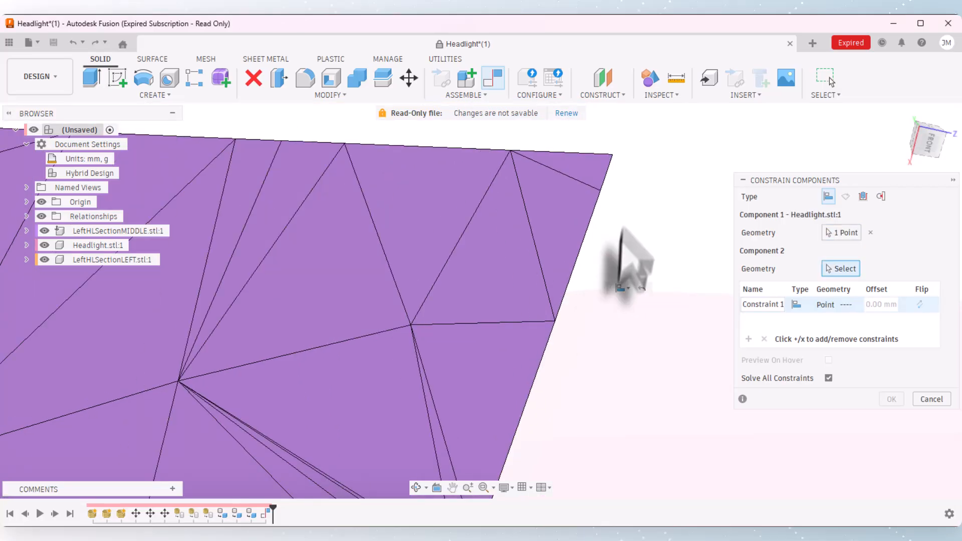
pyautogui.click(613, 155)
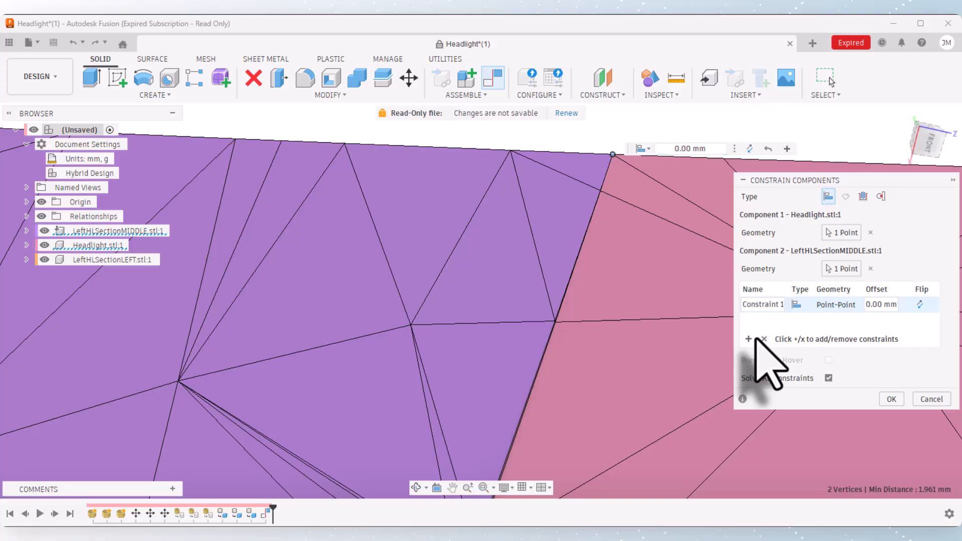
# Step: Add a second point-to-point constraint between the nearest matching vertices below the corner on the Headlight.stl and LeftHLSectionMIDDLE.stl seam
pyautogui.scroll(3, 551, 333)
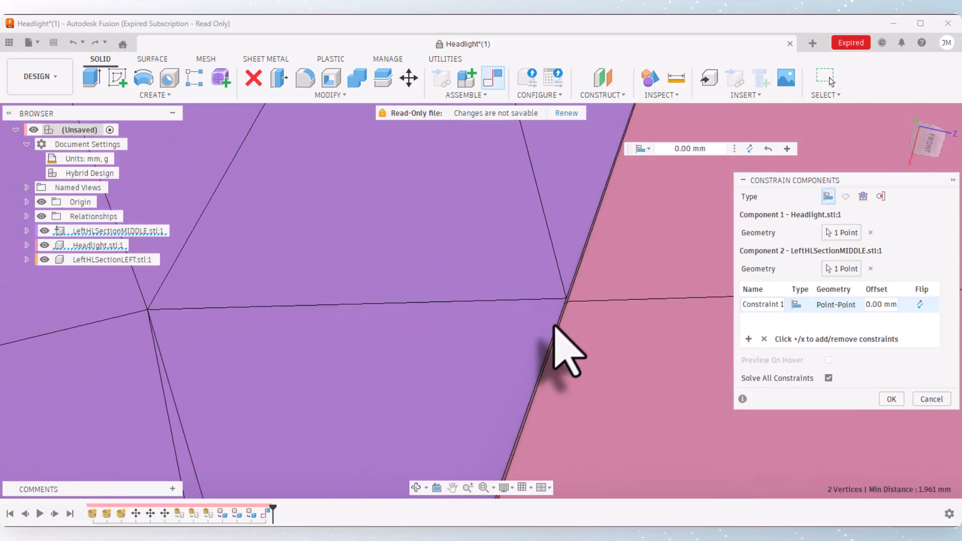
pyautogui.scroll(2, 553, 325)
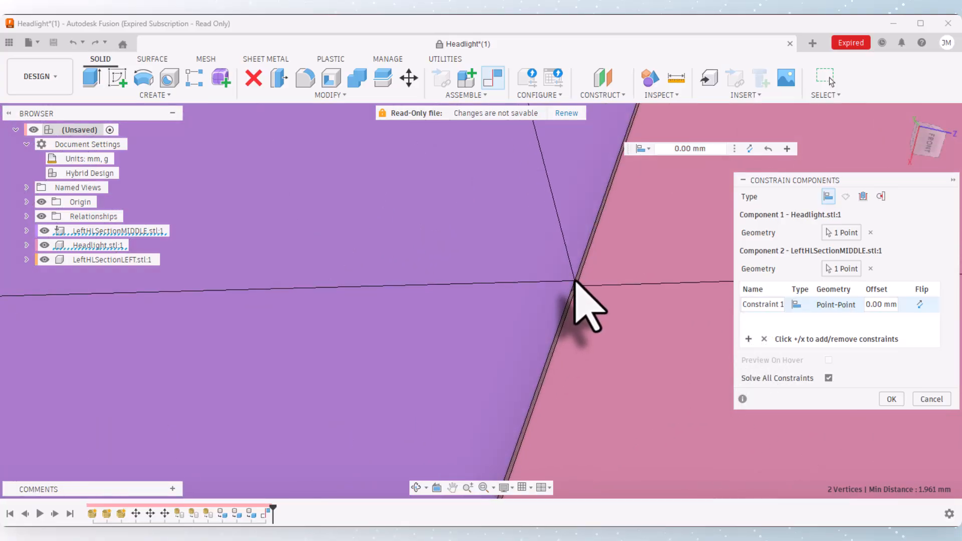
pyautogui.click(748, 339)
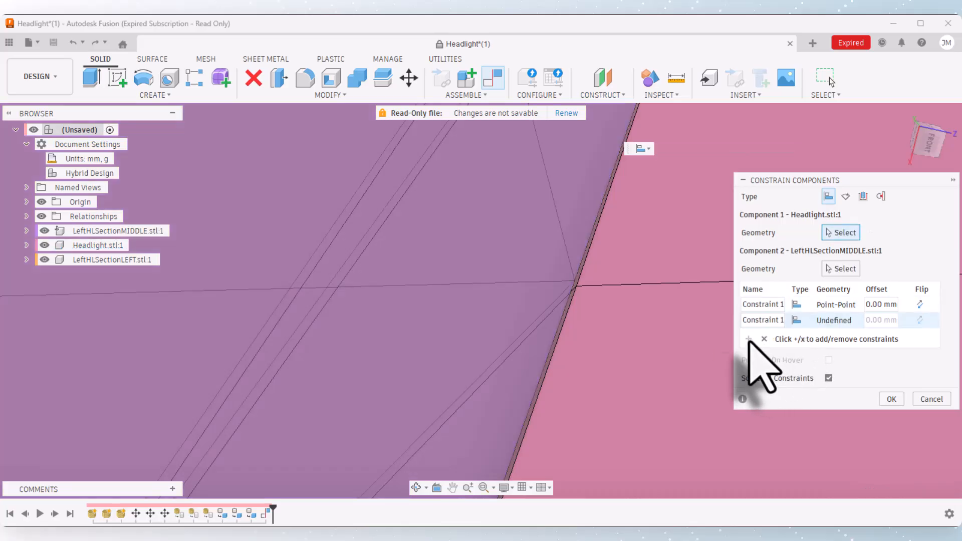
pyautogui.click(576, 285)
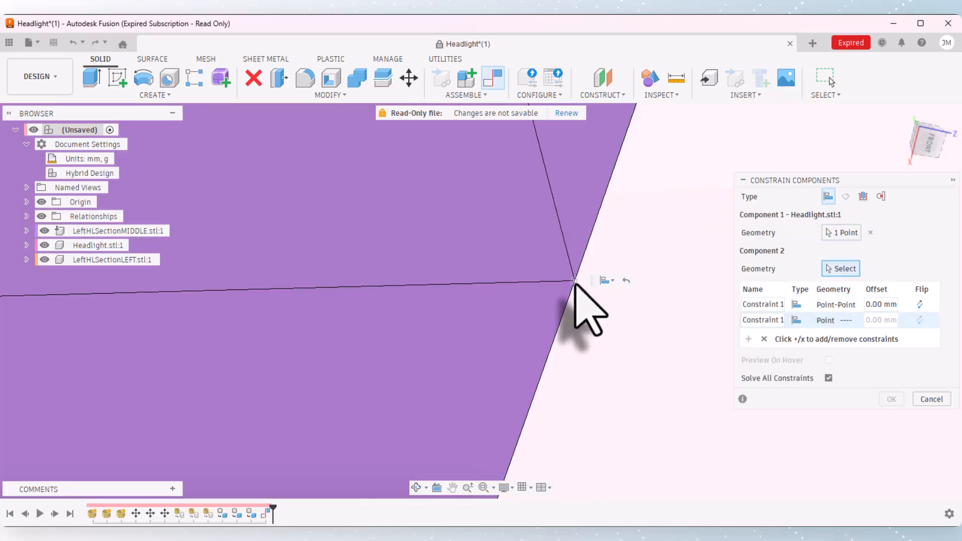
pyautogui.click(574, 282)
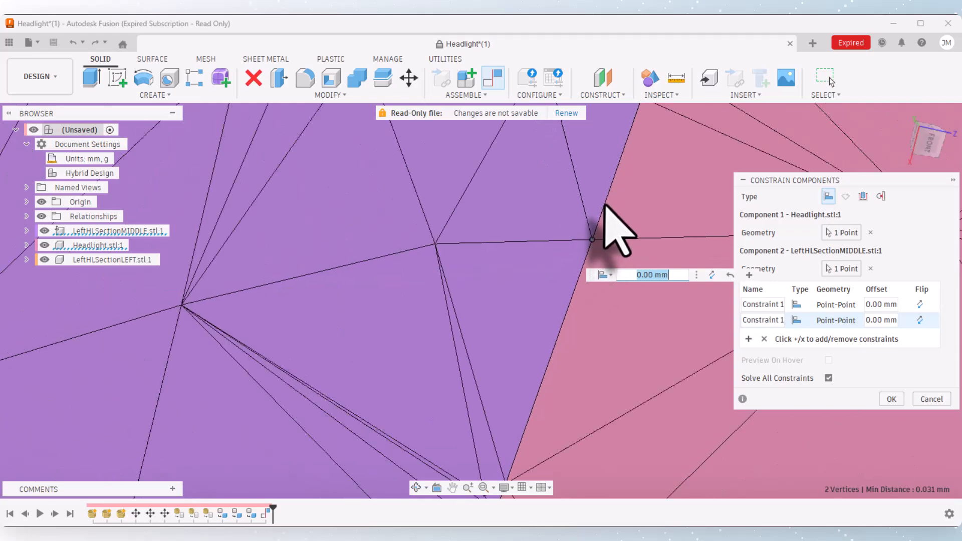
# Step: Add a third point-to-point constraint joining matching vertices further down the Headlight.stl and LeftHLSectionMIDDLE.stl seam, and apply the constraint set
pyautogui.scroll(5, 548, 397)
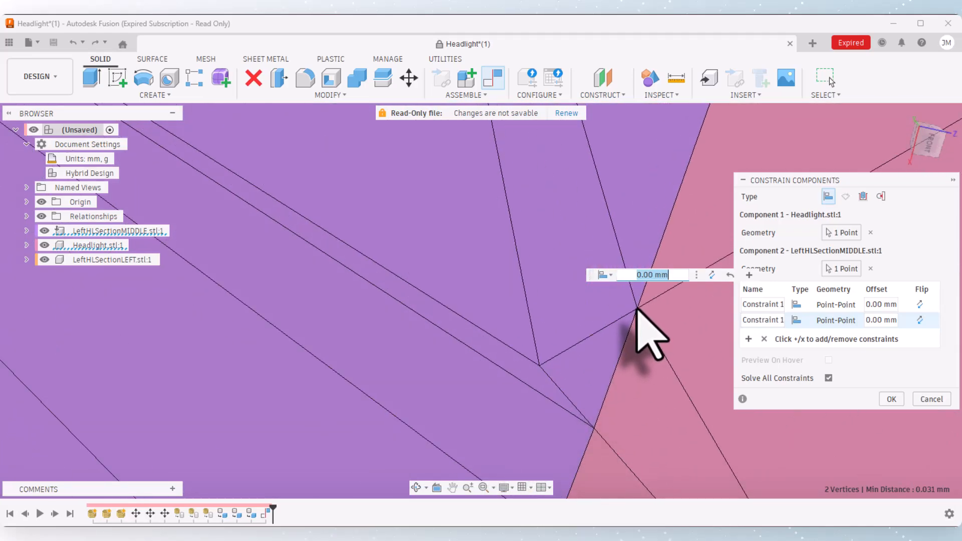
pyautogui.click(748, 339)
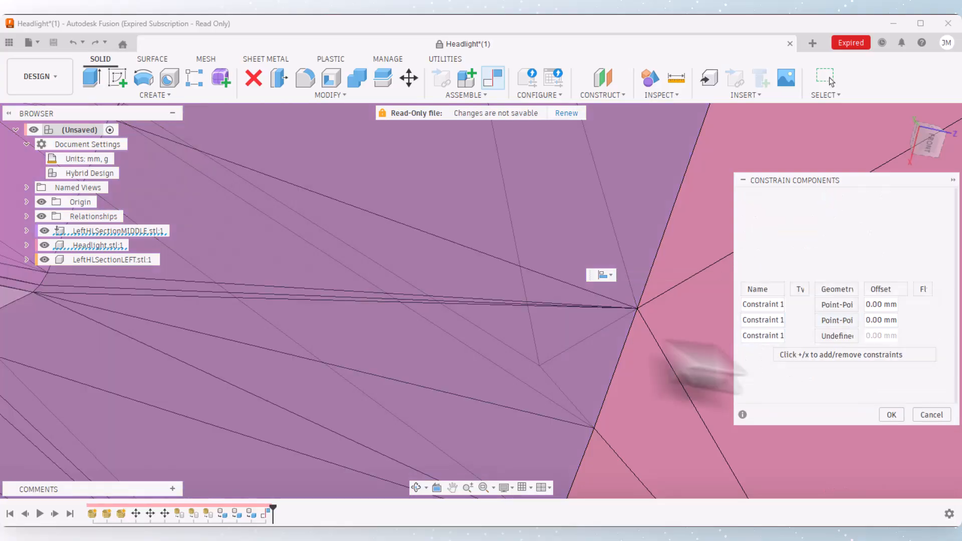
pyautogui.scroll(-5, 622, 296)
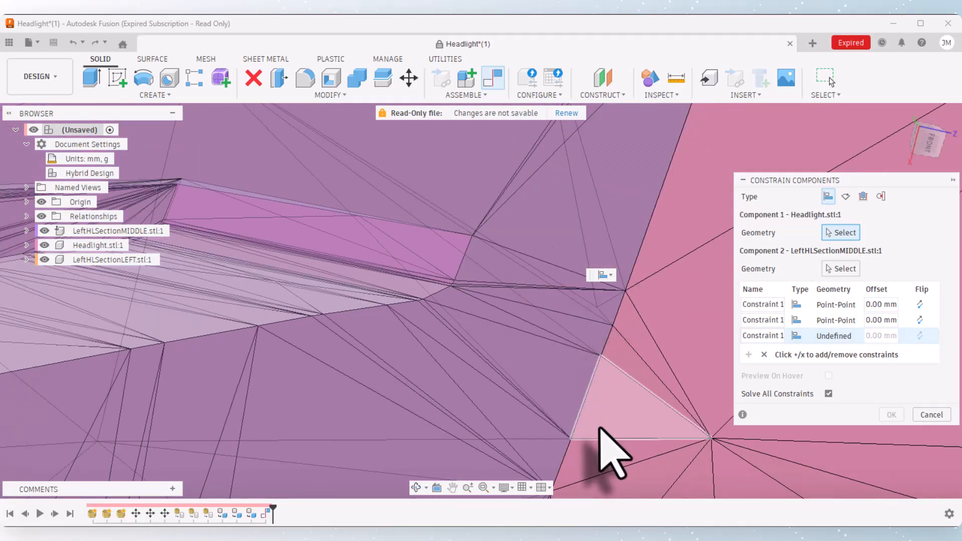
pyautogui.scroll(5, 576, 411)
pyautogui.scroll(2, 569, 448)
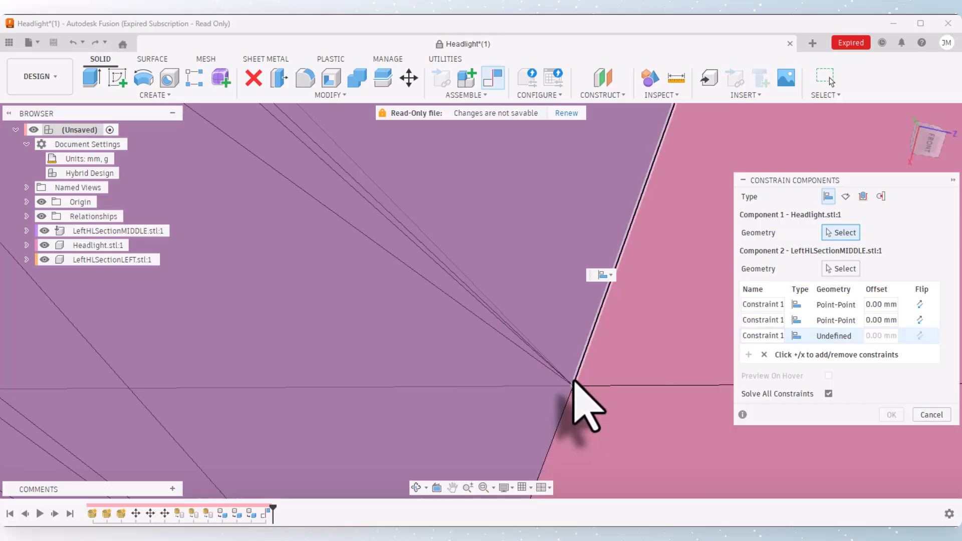
pyautogui.click(574, 386)
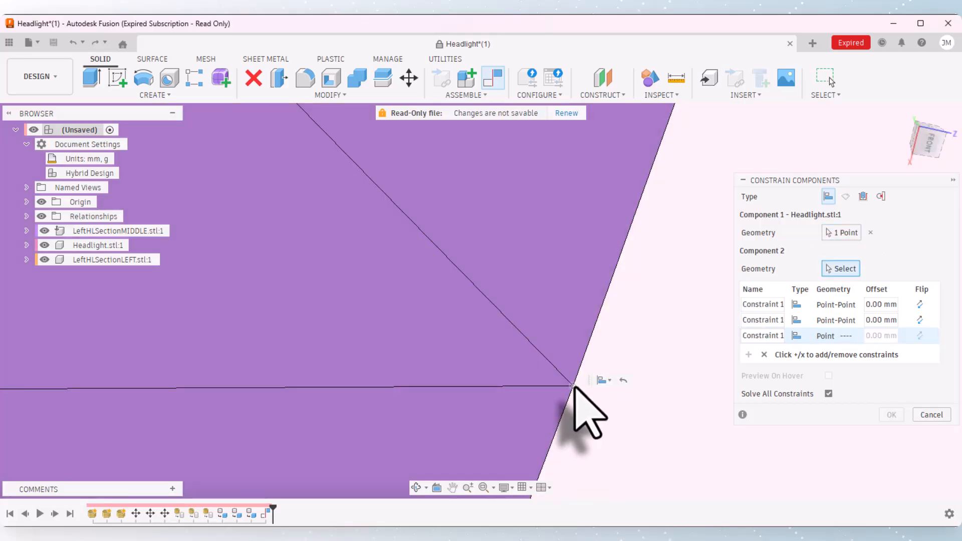
pyautogui.click(573, 386)
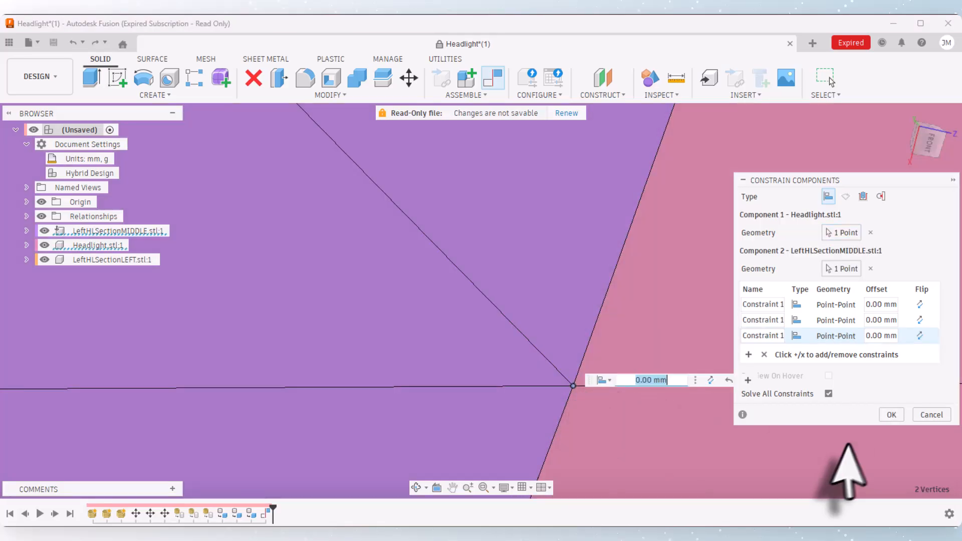
pyautogui.click(889, 415)
# Step: Inspect the seams of the constrained headlight assembly from the front, and view the whole model from the right side
pyautogui.scroll(-5, 676, 350)
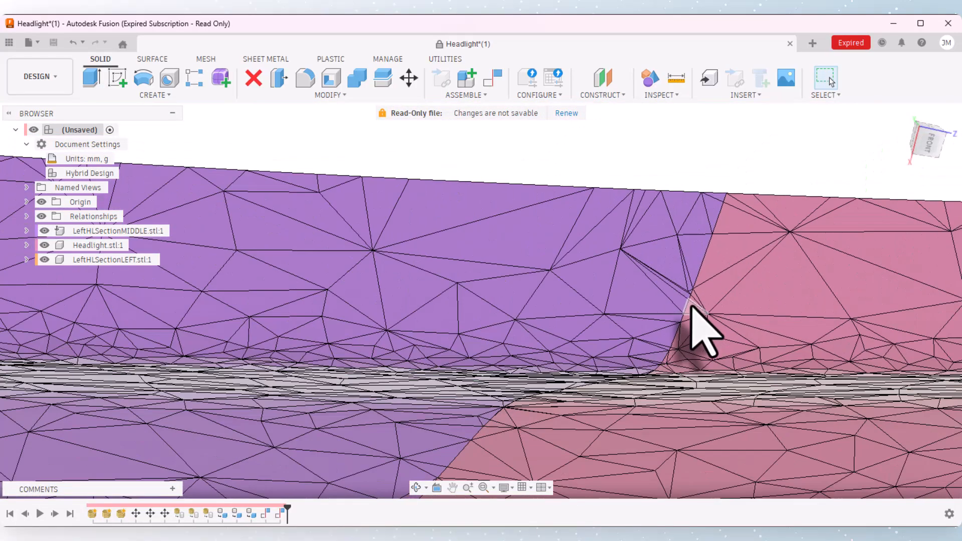
pyautogui.scroll(-5, 691, 308)
pyautogui.rightClick(693, 300)
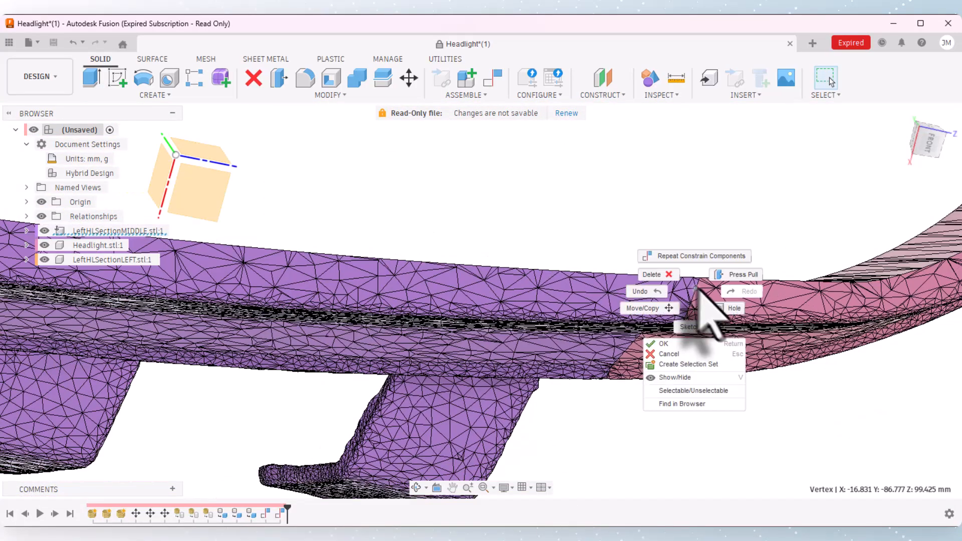
pyautogui.click(719, 307)
pyautogui.press('Escape')
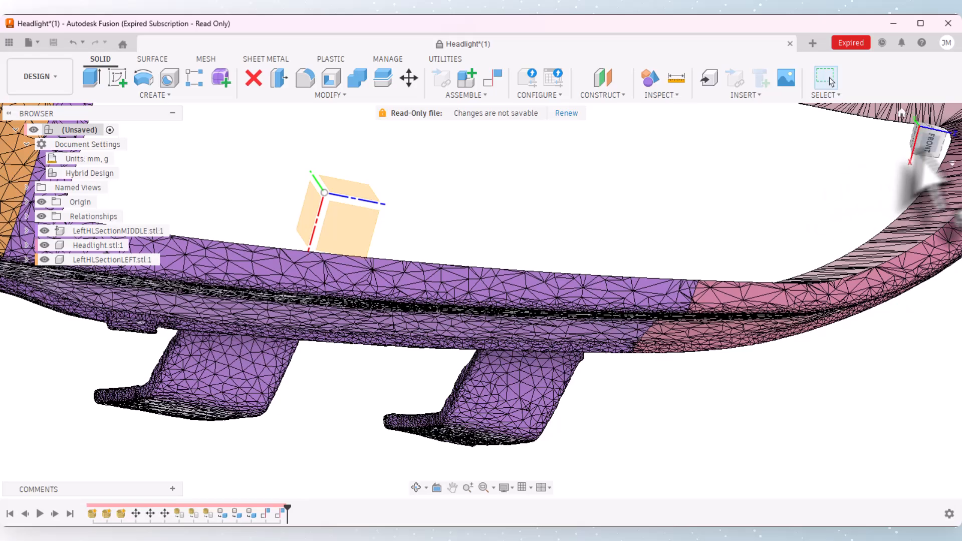
pyautogui.click(930, 147)
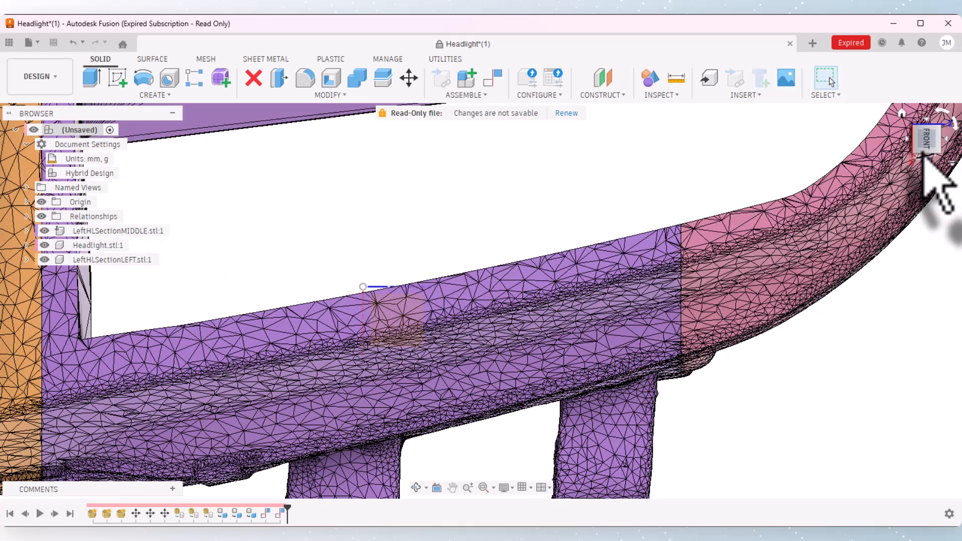
pyautogui.click(925, 158)
pyautogui.scroll(-5, 669, 257)
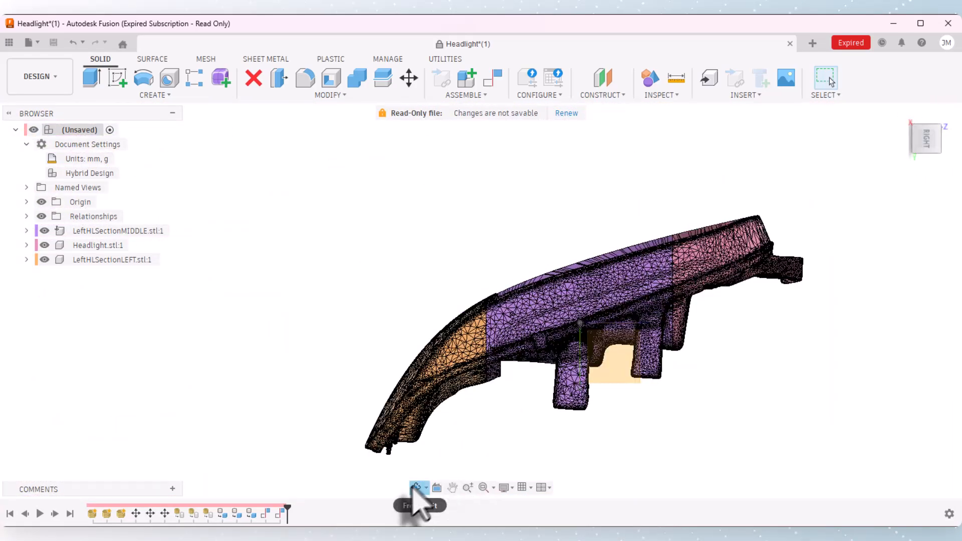